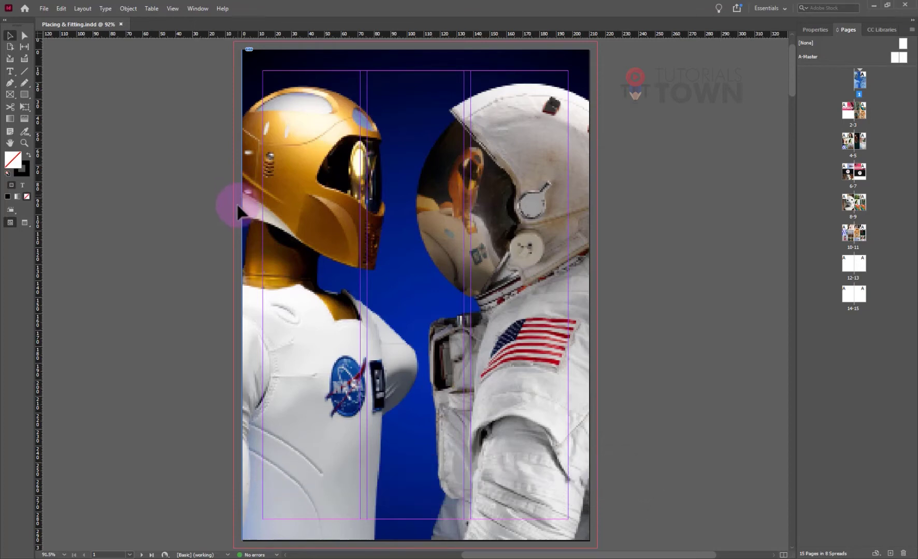
{"action": "left_click", "coordinate": [145, 239]}
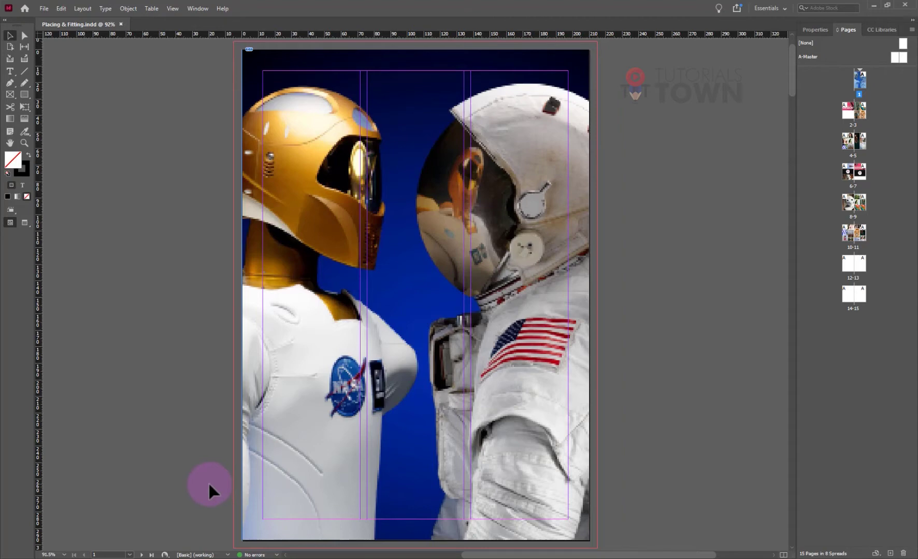
{"action": "scroll", "coordinate": [220, 500], "scroll_direction": "down", "scroll_amount": 5}
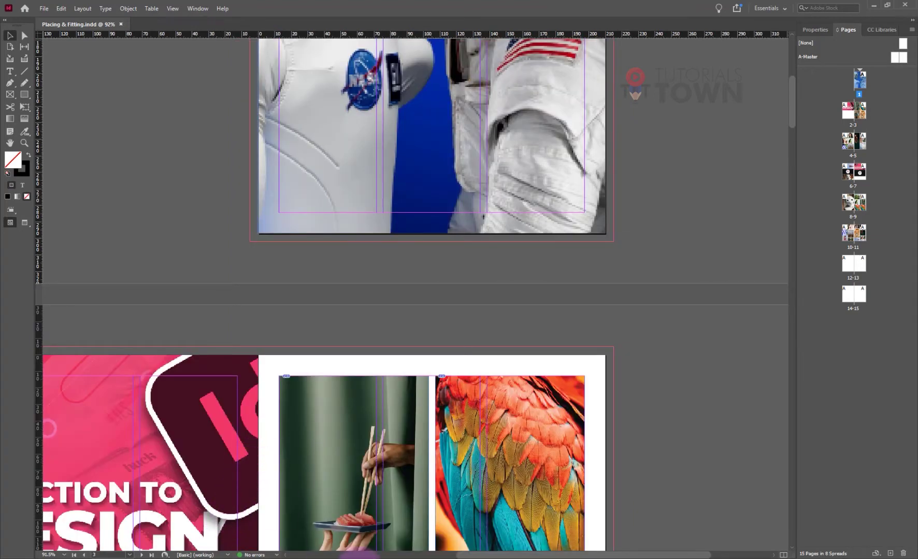
Step: Switch to Notepad and write "Print Publishing", "CMYK" and "300ppi" on separate lines, followed by a blank line
{"action": "key", "text": "alt+Tab"}
{"action": "type", "text": "Prin"}
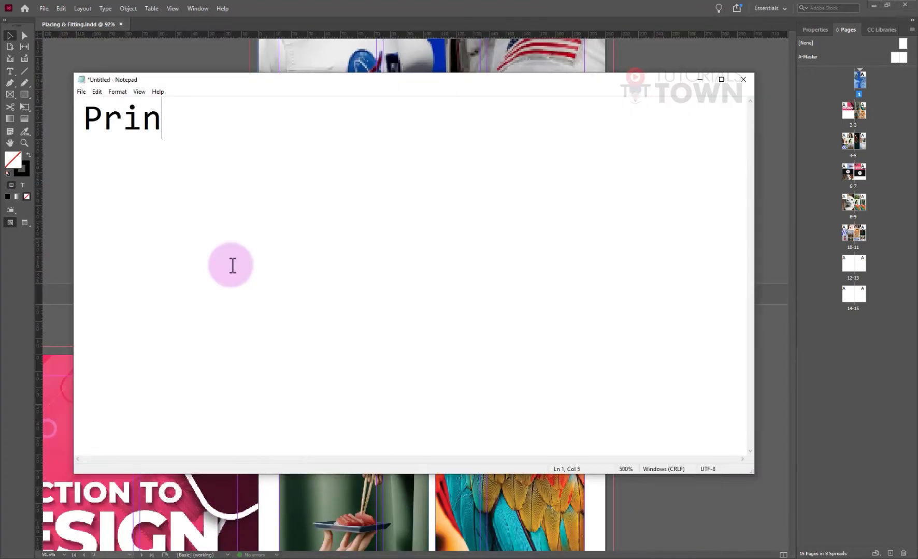
{"action": "type", "text": "t Pu"}
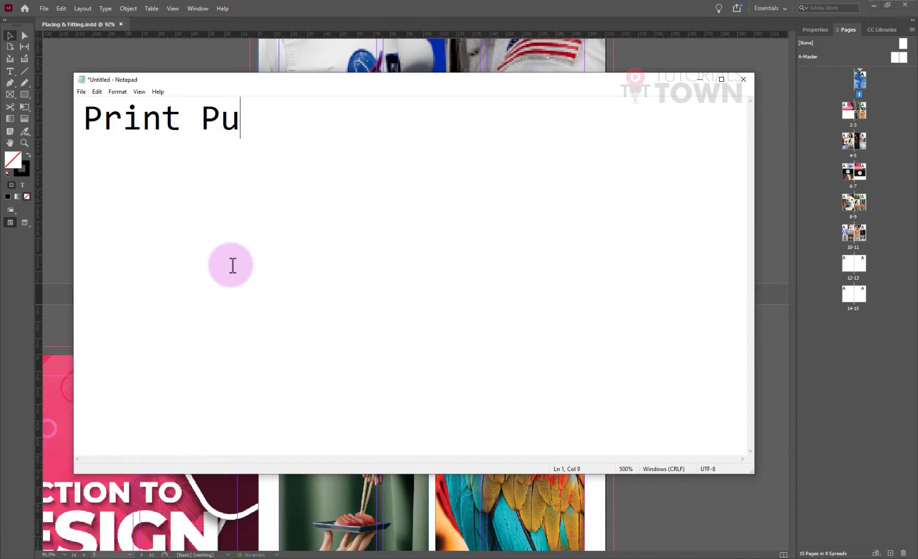
{"action": "type", "text": "blishing"}
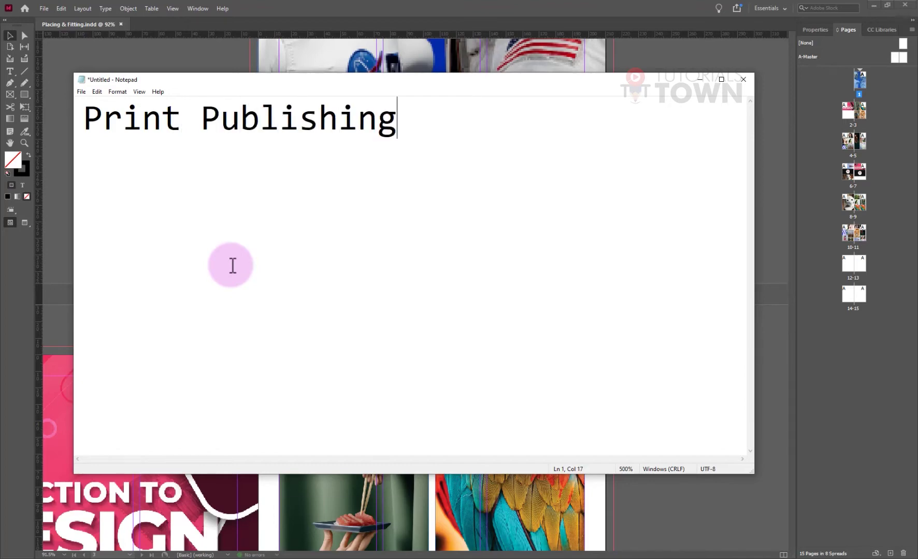
{"action": "key", "text": "Return"}
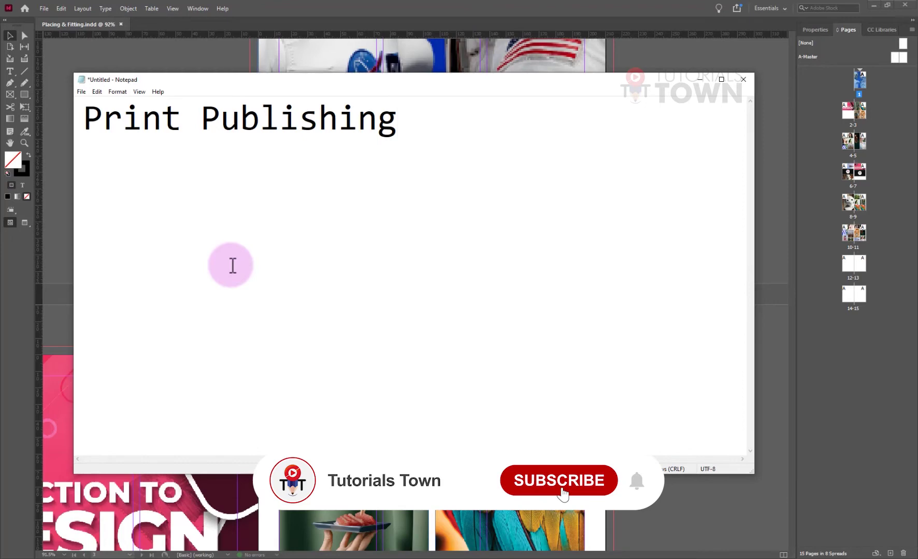
{"action": "type", "text": "CM"}
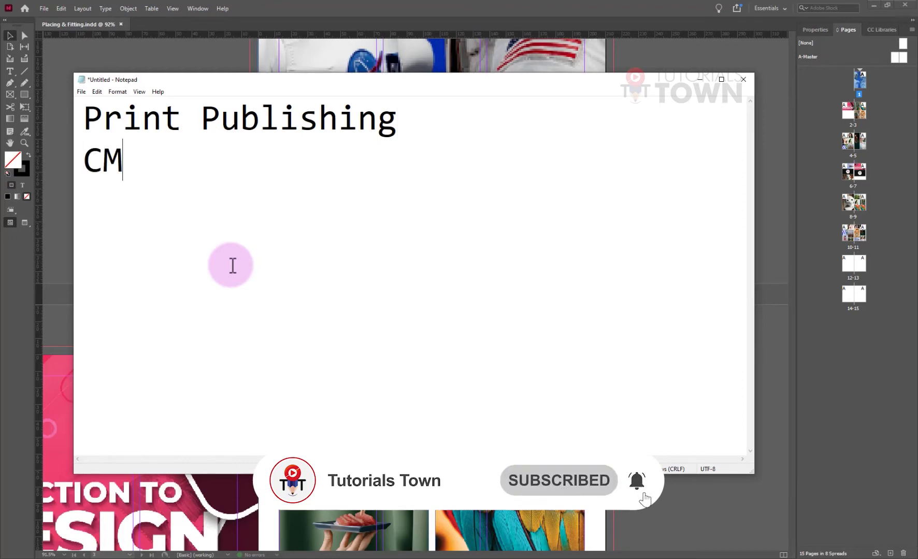
{"action": "type", "text": "YK"}
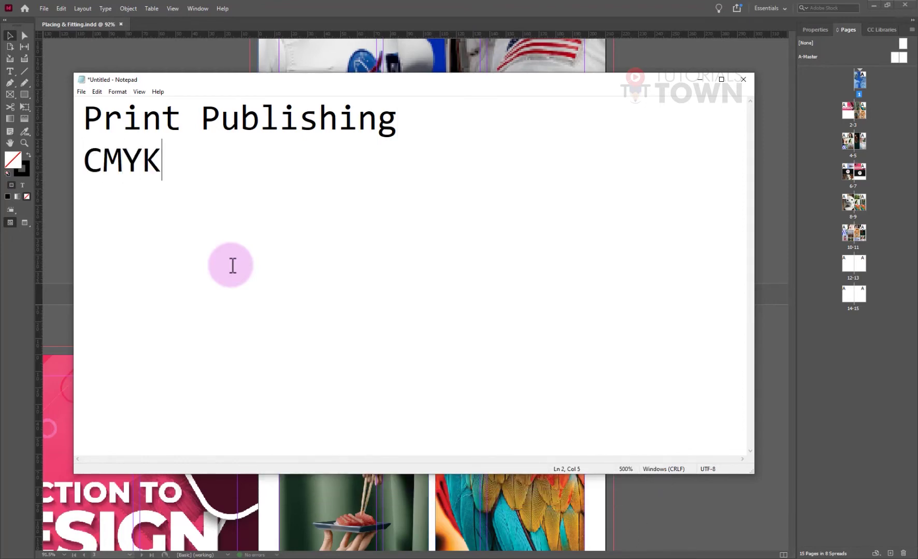
{"action": "key", "text": "Return"}
{"action": "type", "text": "300"}
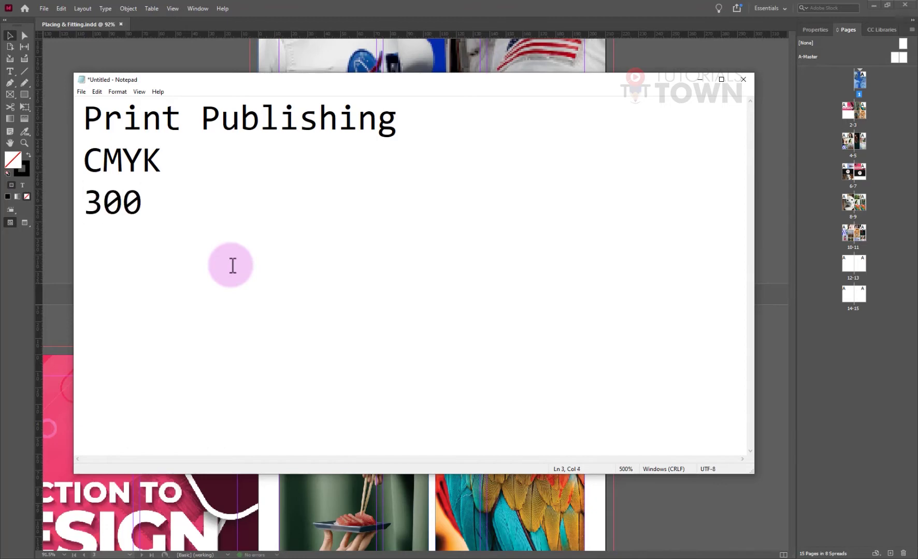
{"action": "type", "text": "ppi"}
{"action": "key", "text": "Return"}
{"action": "key", "text": "Return"}
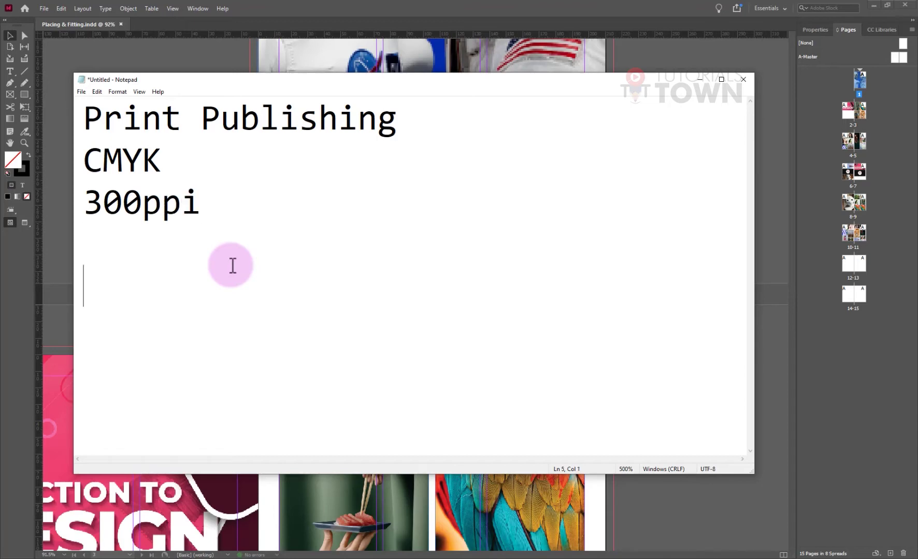
Step: Add "Screen Publish", "RGB" and "72ppi" on separate lines below the print publishing notes
{"action": "type", "text": "Screen"}
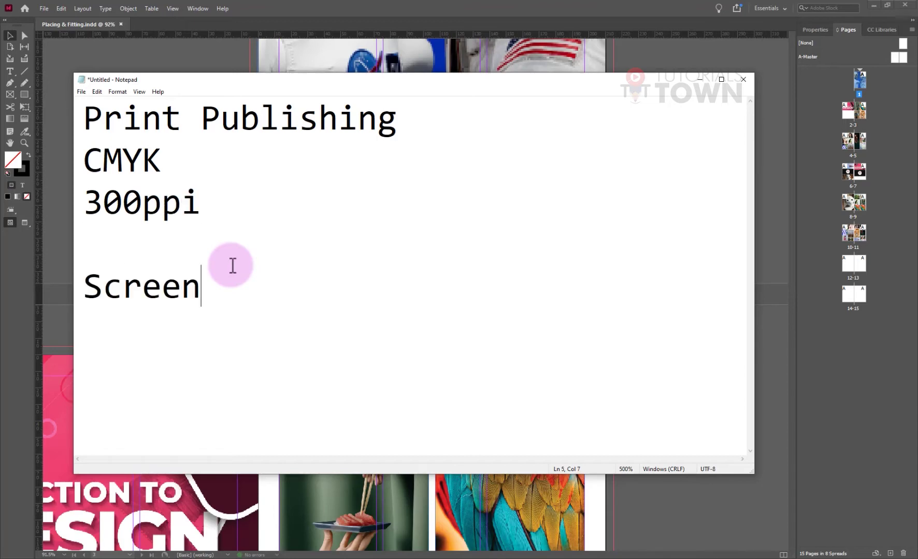
{"action": "type", "text": " Publish"}
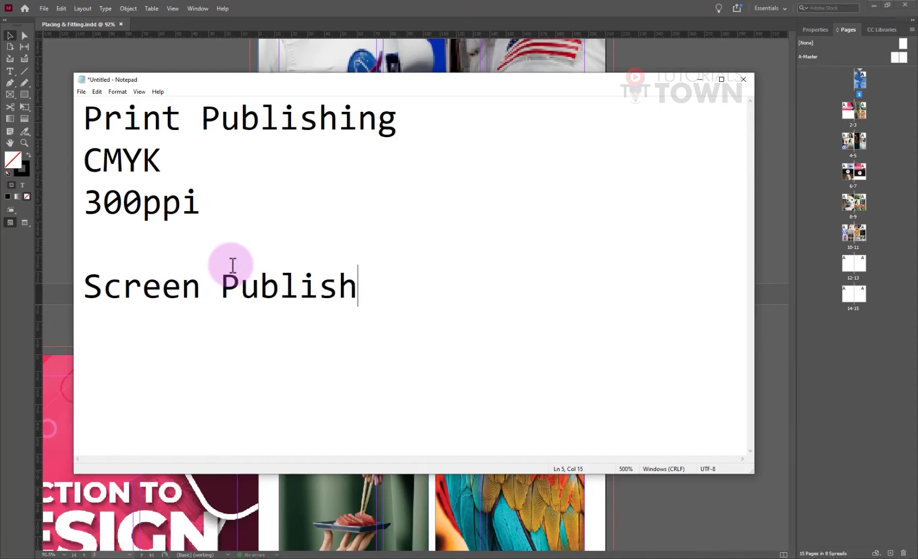
{"action": "key", "text": "Return"}
{"action": "type", "text": "RGB"}
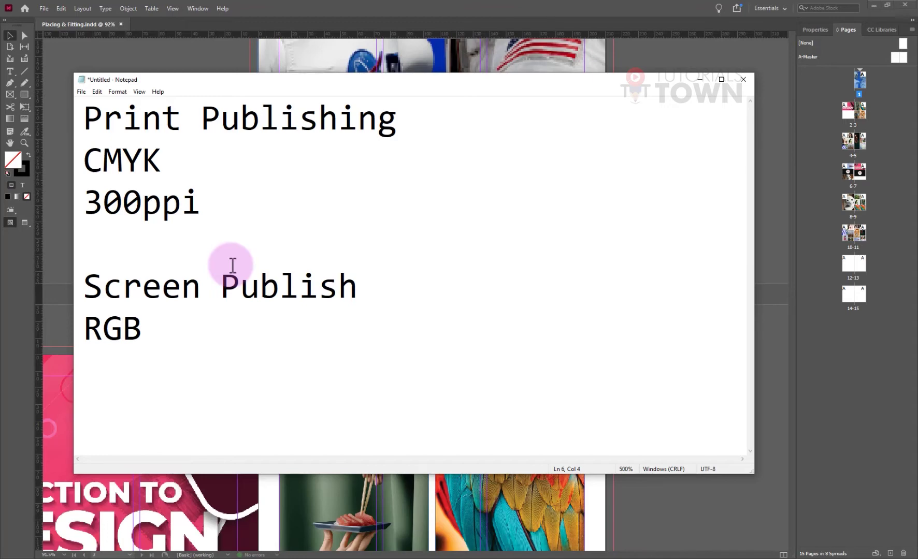
{"action": "key", "text": "Return"}
{"action": "type", "text": "72ppi"}
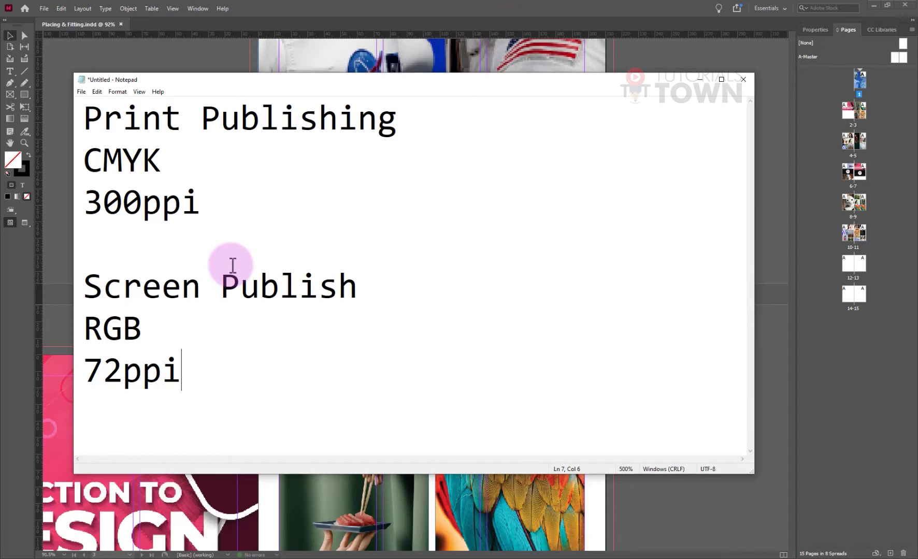
Step: Examine the images on page 3 in InDesign, and review the Notepad notes on colour mode and resolution for screen and print
{"action": "left_click", "coordinate": [904, 261]}
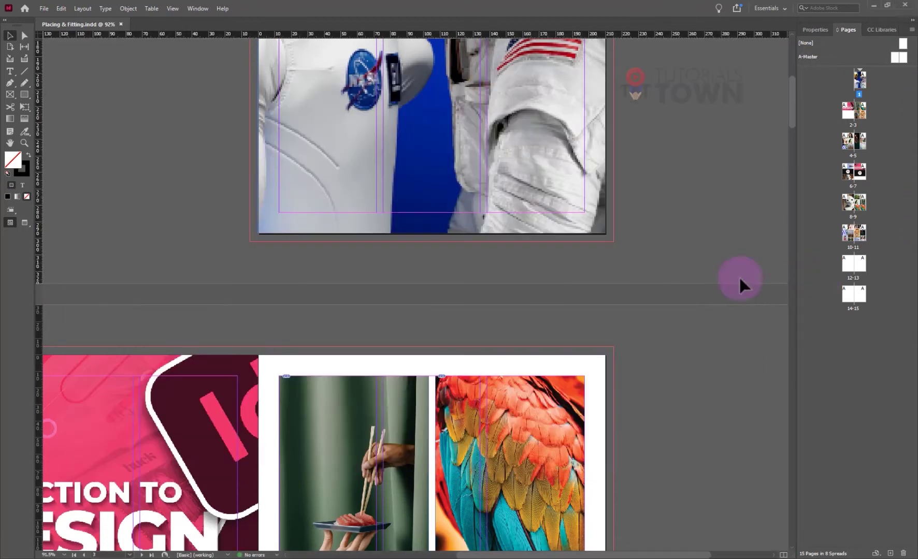
{"action": "left_click_drag", "start_coordinate": [348, 429], "coordinate": [291, 218]}
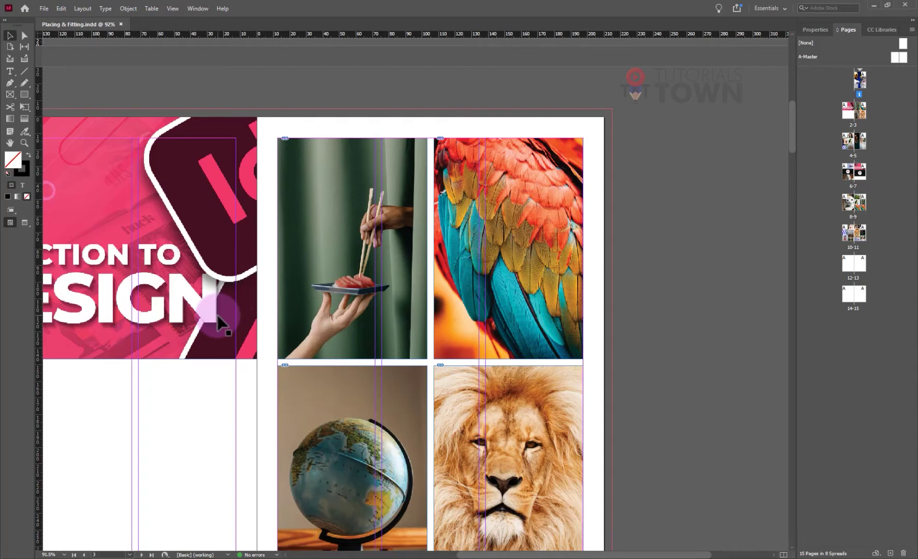
{"action": "left_click", "coordinate": [624, 549]}
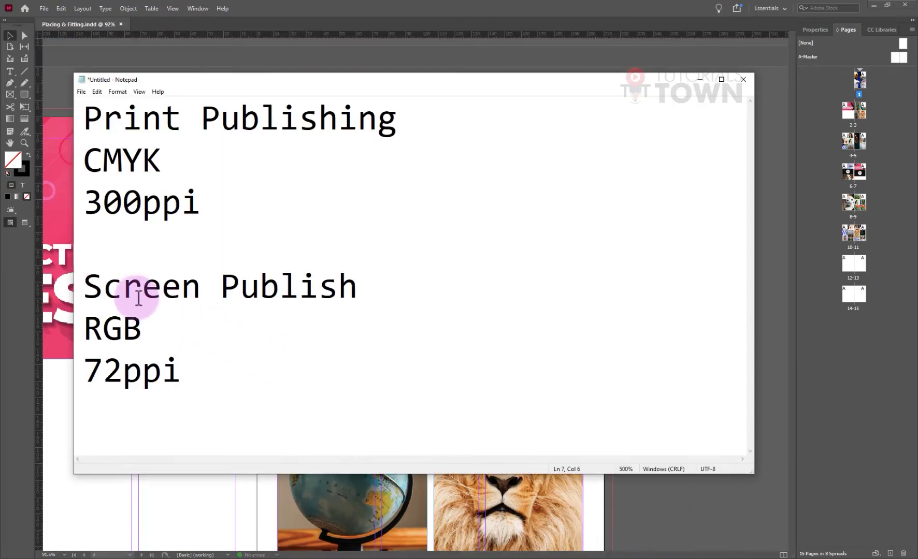
{"action": "left_click_drag", "start_coordinate": [76, 285], "coordinate": [365, 277]}
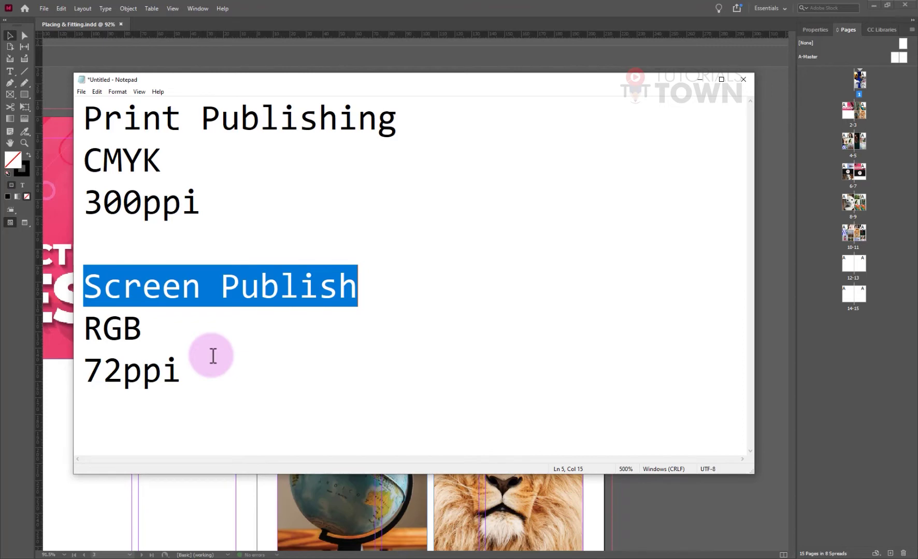
{"action": "left_click_drag", "start_coordinate": [141, 328], "coordinate": [83, 329]}
{"action": "left_click_drag", "start_coordinate": [83, 371], "coordinate": [182, 371]}
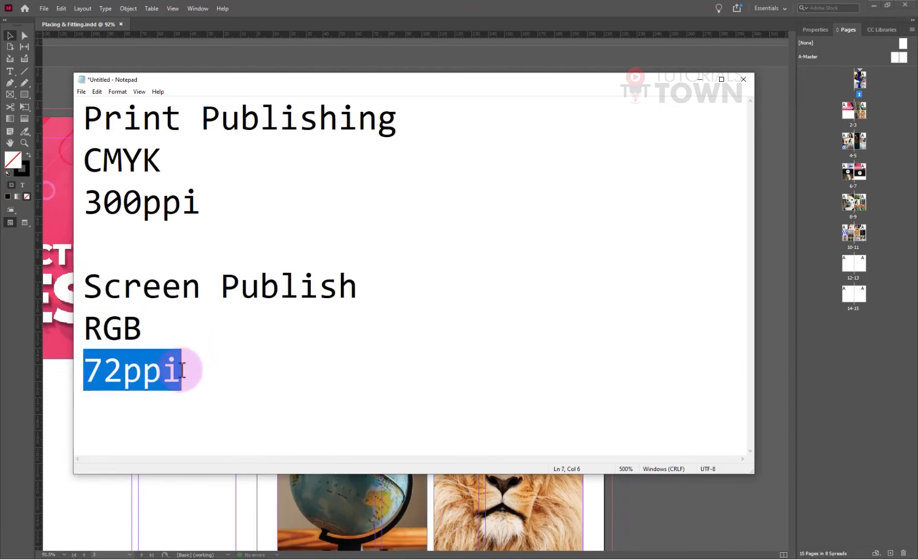
{"action": "left_click_drag", "start_coordinate": [142, 327], "coordinate": [77, 323]}
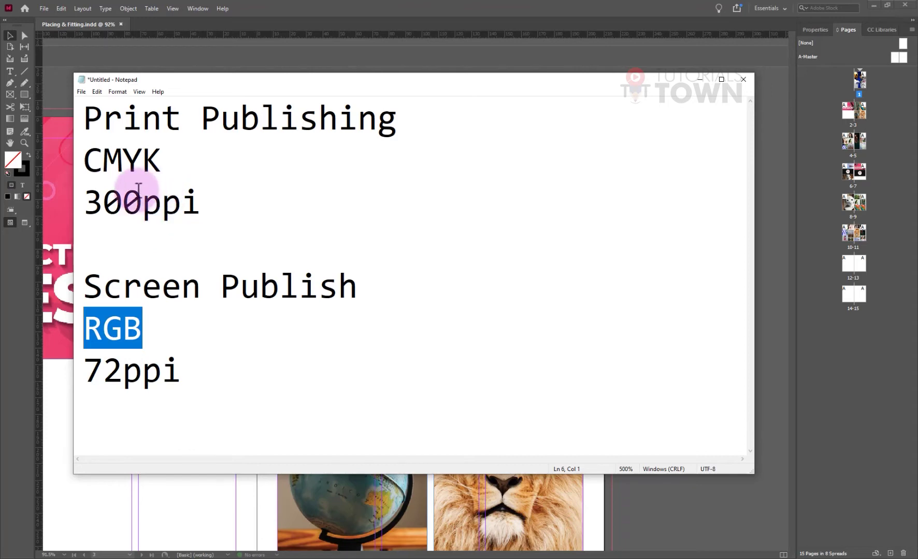
{"action": "left_click_drag", "start_coordinate": [86, 136], "coordinate": [424, 148]}
{"action": "left_click", "coordinate": [196, 165]}
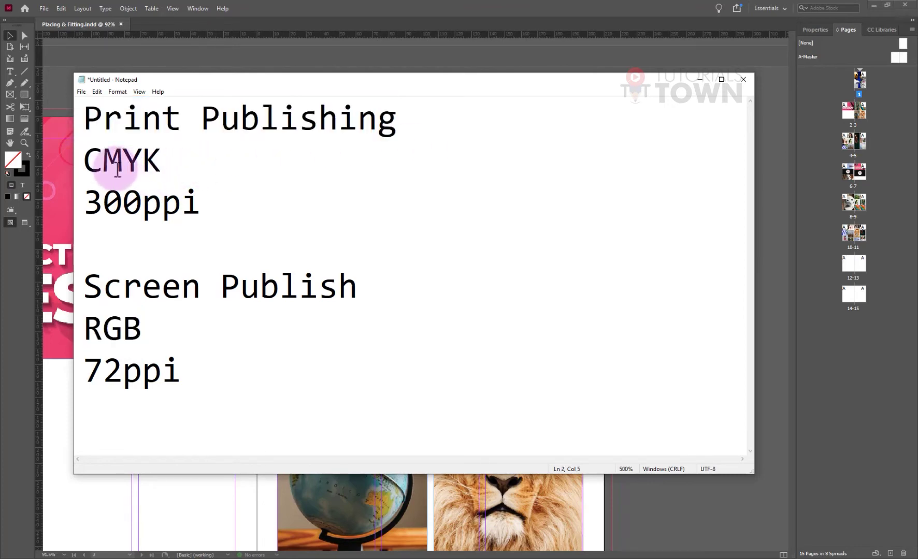
{"action": "left_click_drag", "start_coordinate": [84, 203], "coordinate": [141, 207]}
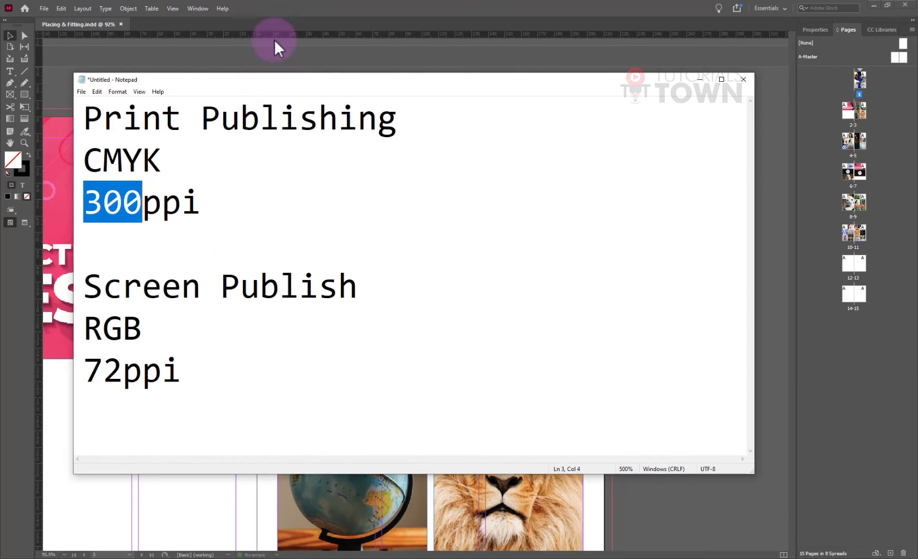
Step: Return to the Placing & Fitting.indd document in InDesign and display its list of linked files
{"action": "left_click", "coordinate": [262, 56]}
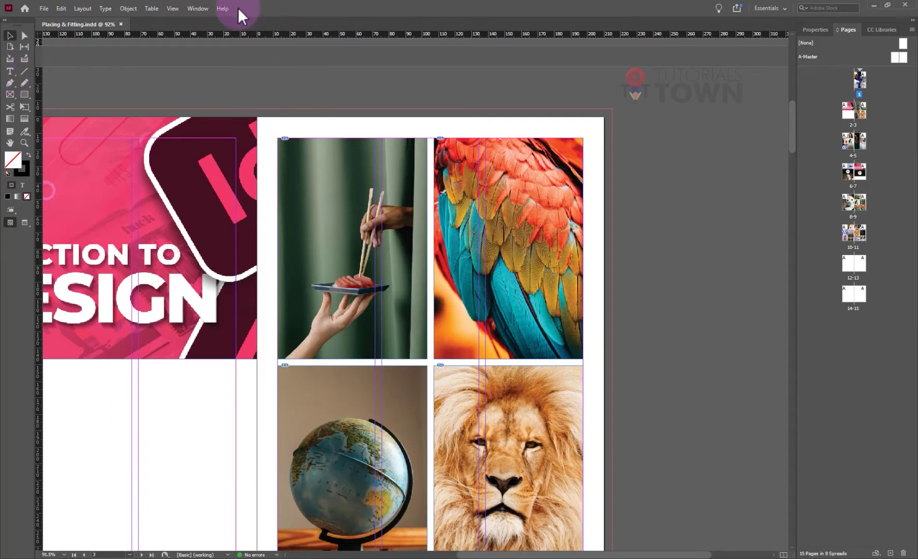
{"action": "left_click", "coordinate": [199, 7]}
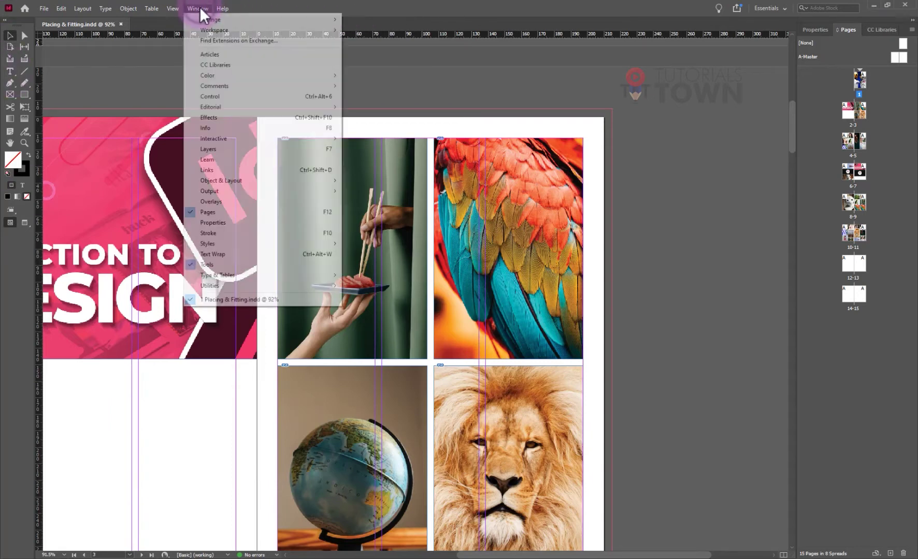
{"action": "left_click", "coordinate": [210, 170]}
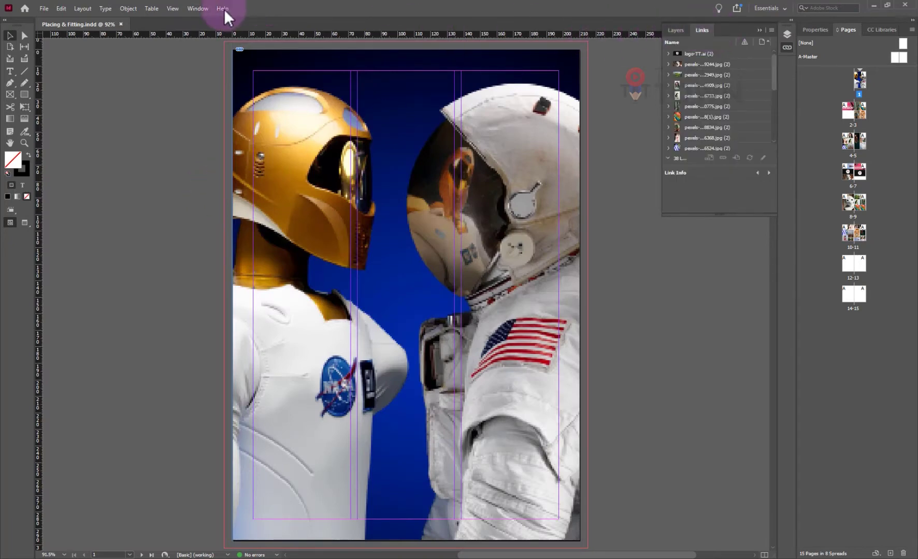
{"action": "left_click", "coordinate": [197, 8]}
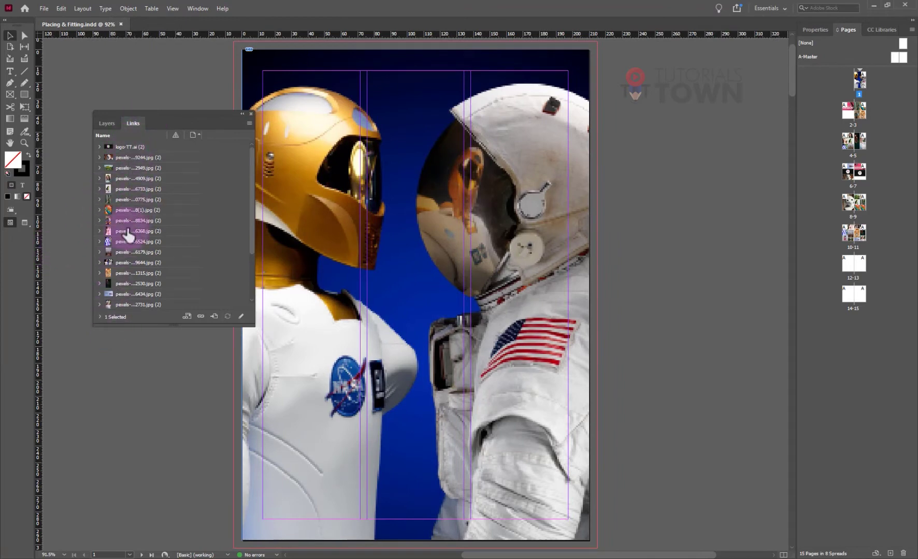
Step: Show the link information for the page 6 instance of logo-TT.ai and enlarge the Links panel to fit all details
{"action": "left_click", "coordinate": [115, 147]}
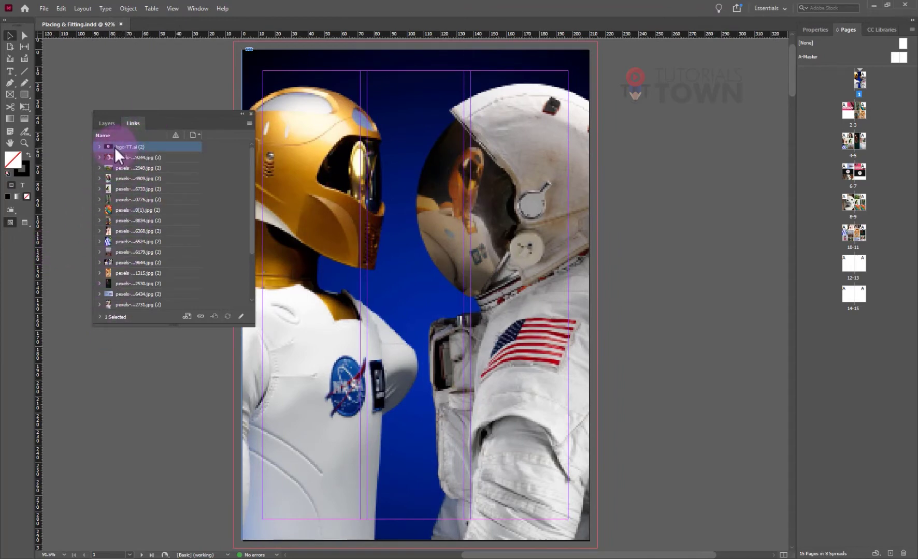
{"action": "left_click", "coordinate": [100, 316]}
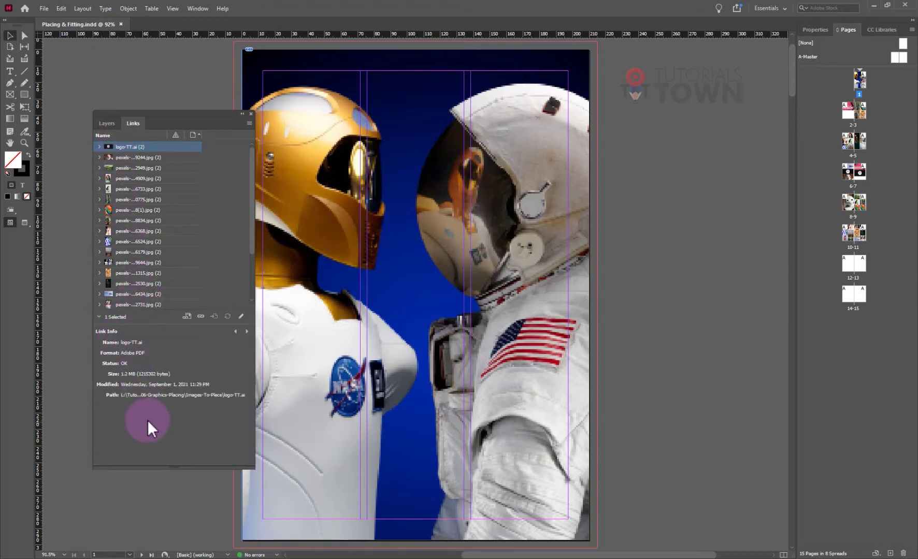
{"action": "left_click", "coordinate": [100, 147]}
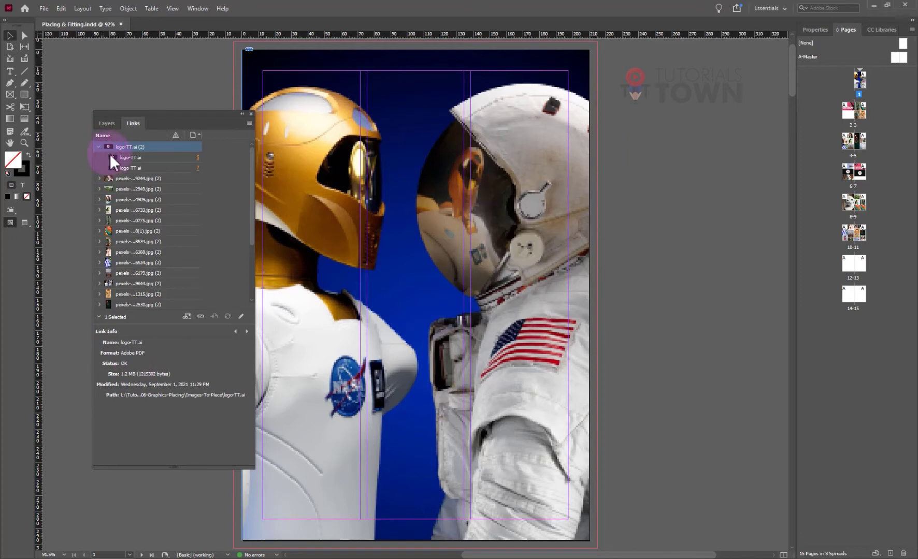
{"action": "left_click", "coordinate": [137, 158]}
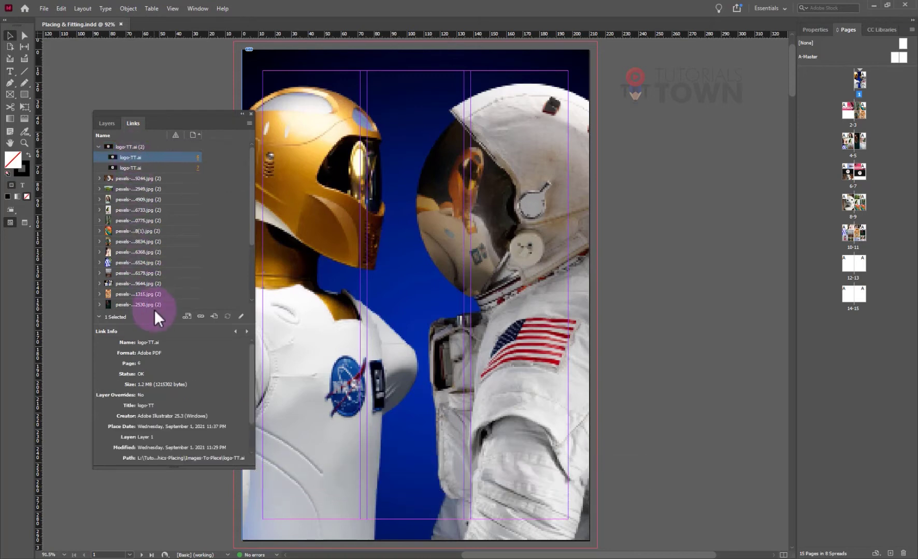
{"action": "left_click_drag", "start_coordinate": [158, 469], "coordinate": [154, 525]}
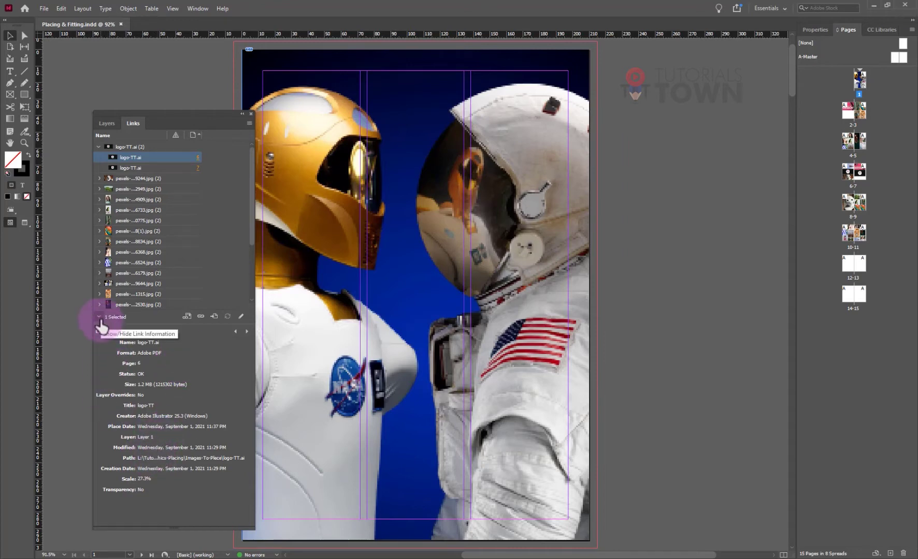
Step: Inspect the link information of several linked JPEG images listed below the logo-TT.ai instances
{"action": "left_click", "coordinate": [120, 180]}
{"action": "left_click", "coordinate": [120, 189]}
{"action": "left_click", "coordinate": [122, 200]}
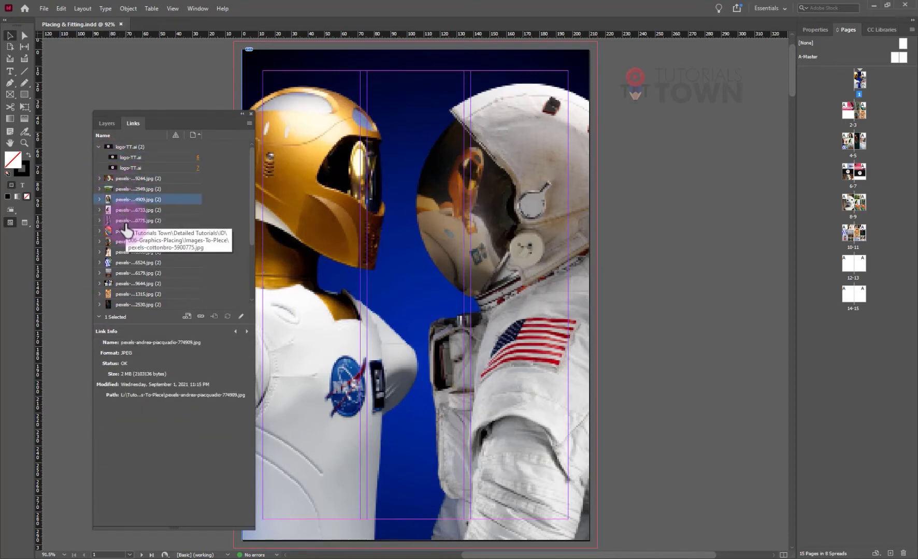
{"action": "left_click", "coordinate": [124, 220]}
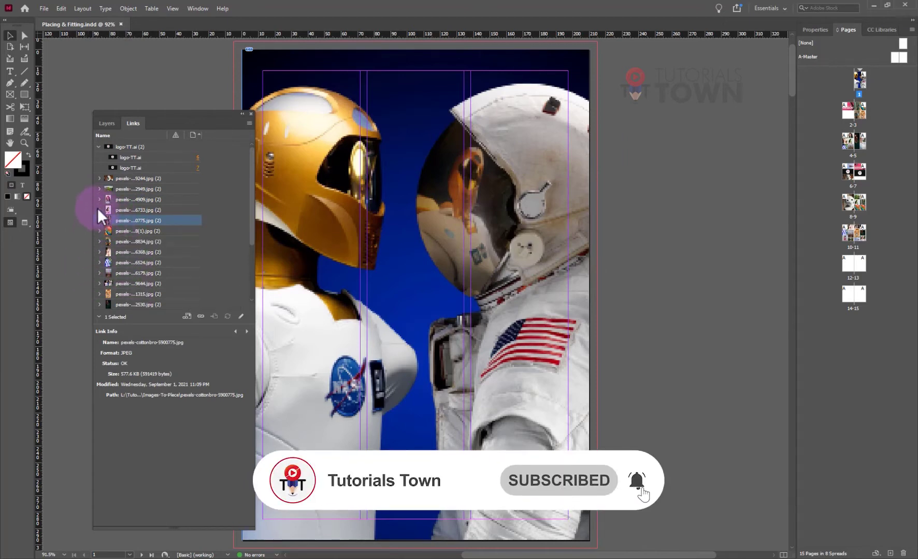
Step: Collapse the logo-TT.ai instances in the links list and shorten the Links panel to just below the file path
{"action": "left_click", "coordinate": [99, 147]}
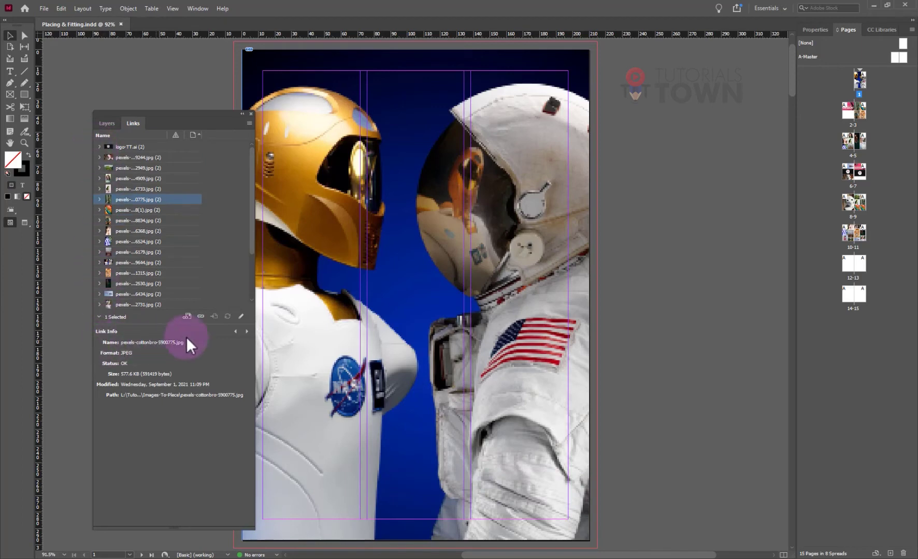
{"action": "left_click_drag", "start_coordinate": [148, 526], "coordinate": [151, 408]}
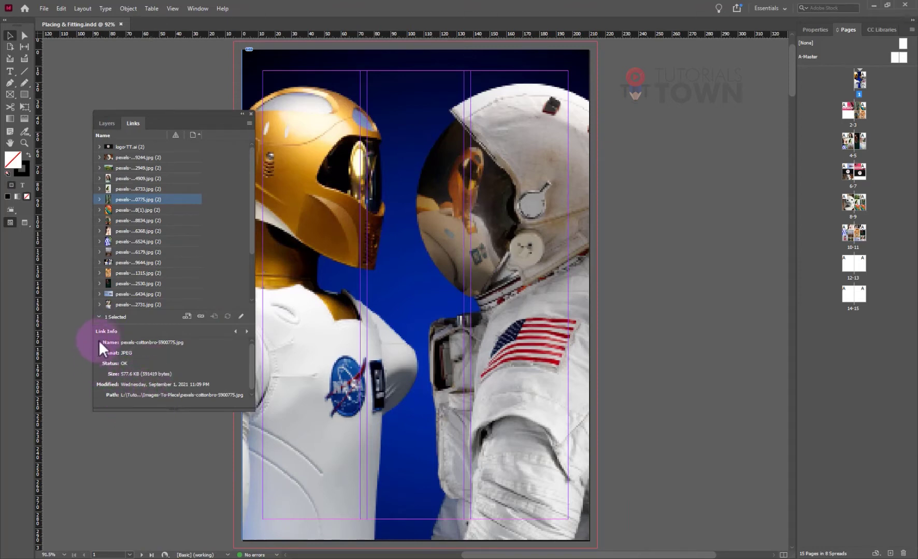
Step: Hide the link information, then lengthen and widen the Links panel so every linked file fits in the list
{"action": "left_click", "coordinate": [98, 317]}
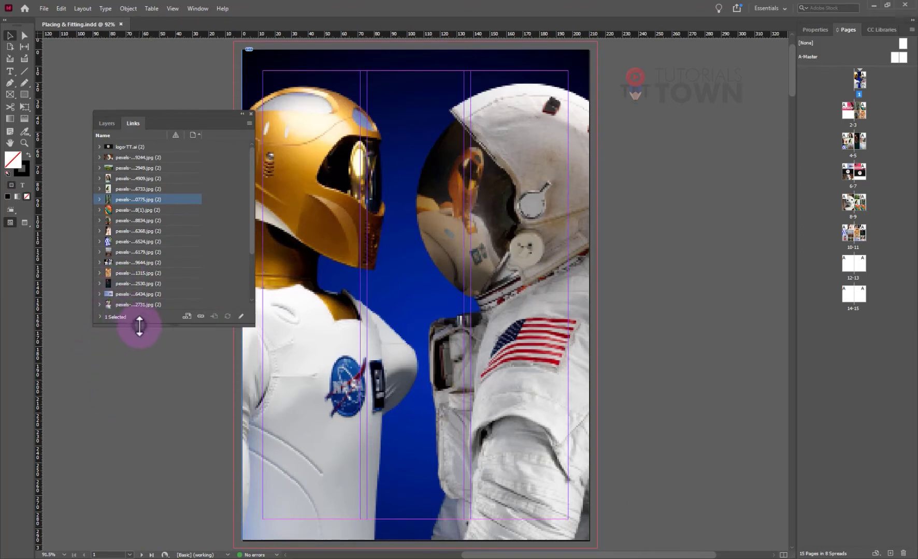
{"action": "left_click_drag", "start_coordinate": [136, 326], "coordinate": [130, 440]}
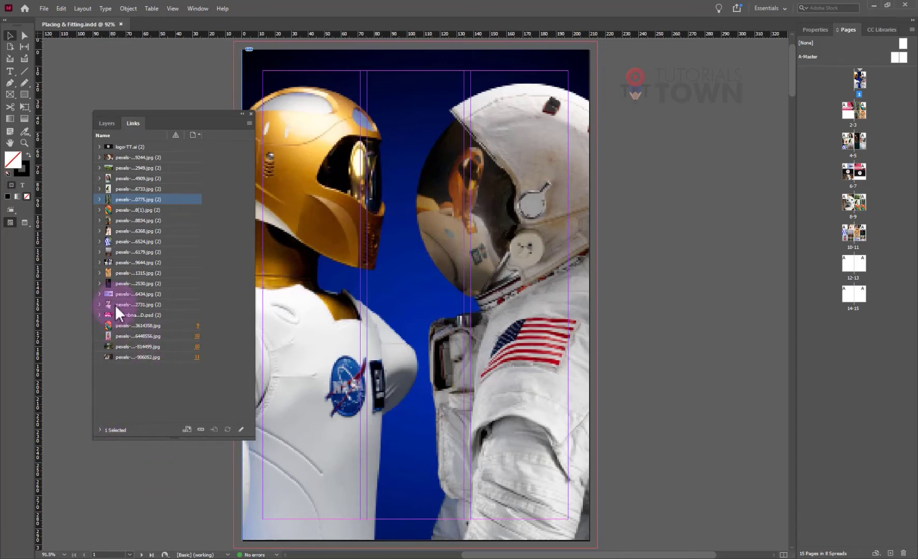
{"action": "left_click_drag", "start_coordinate": [253, 204], "coordinate": [288, 201]}
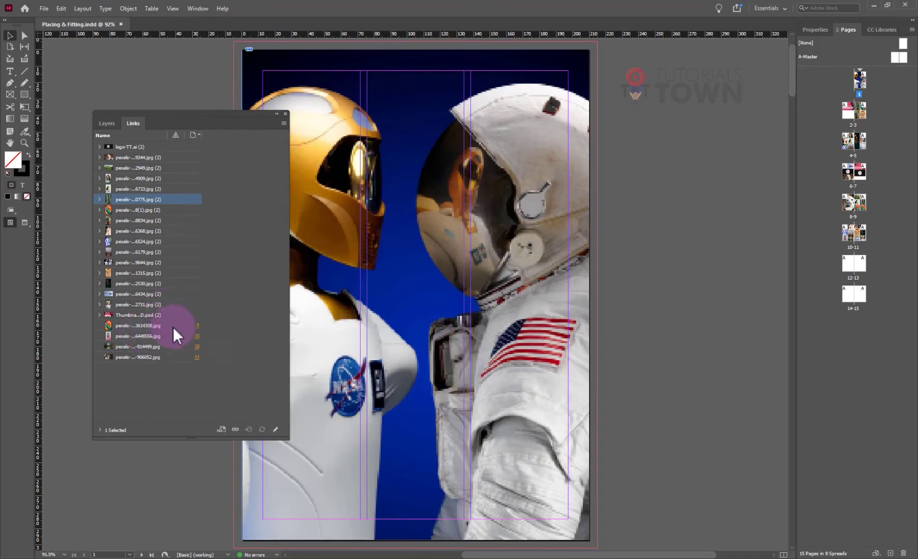
Step: Go to the page 9 placements of the parrot feather images ending 3614358.jpg and 3614358(1).jpg, and leave the latter's instances collapsed
{"action": "left_click", "coordinate": [111, 326]}
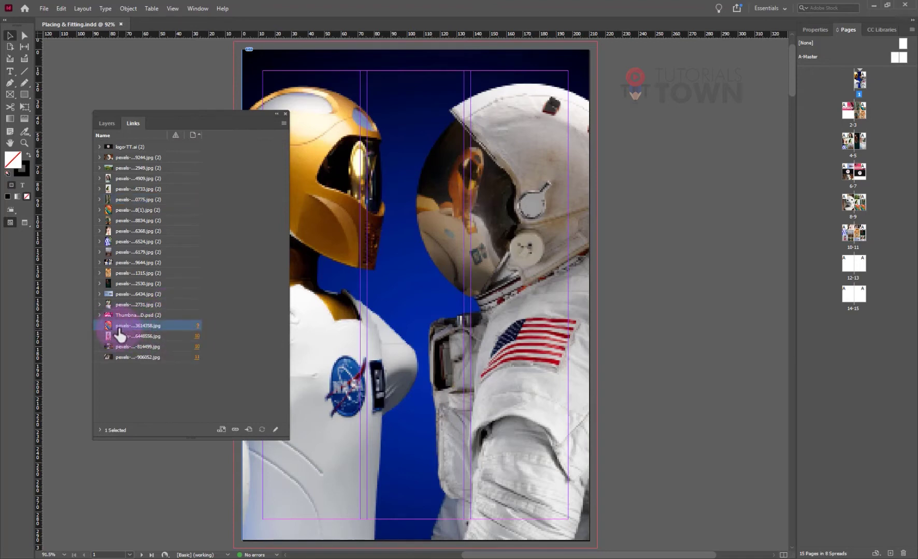
{"action": "left_click", "coordinate": [198, 328]}
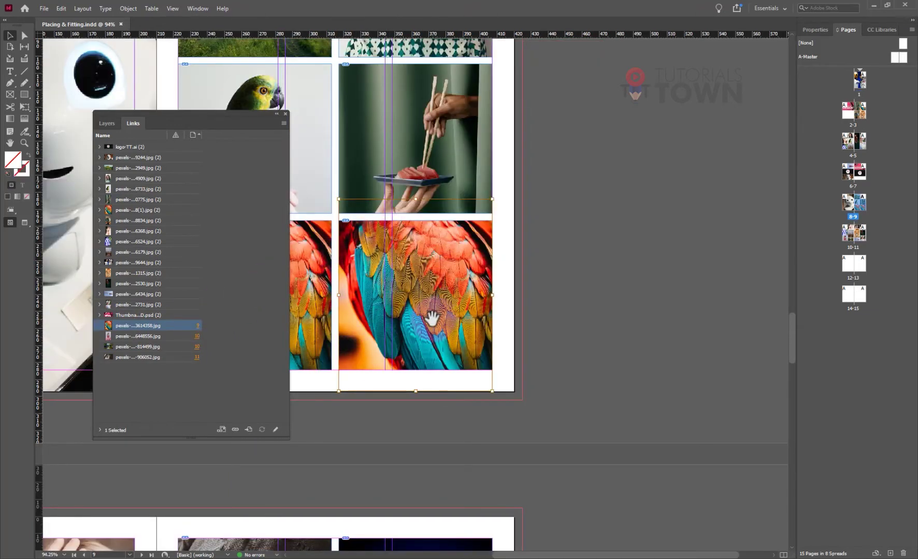
{"action": "left_click", "coordinate": [99, 210]}
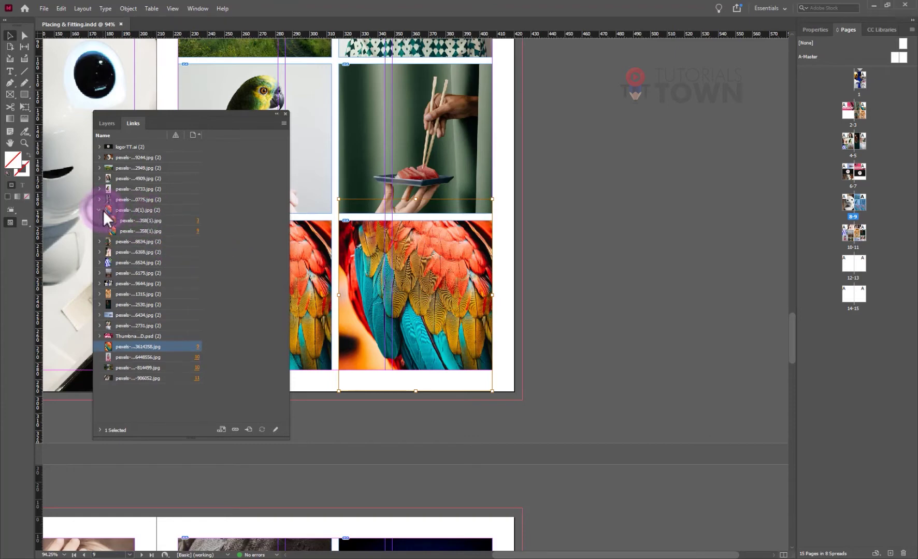
{"action": "left_click", "coordinate": [197, 231]}
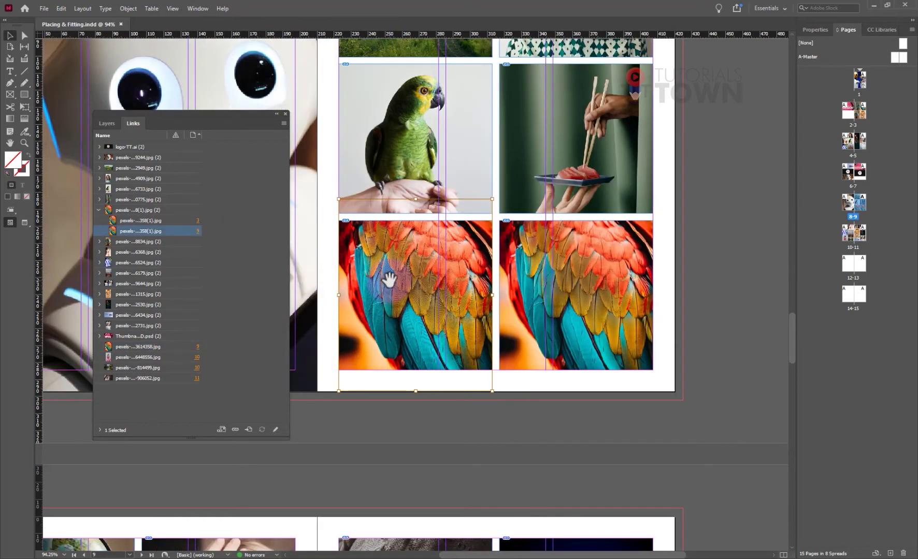
{"action": "left_click", "coordinate": [100, 209]}
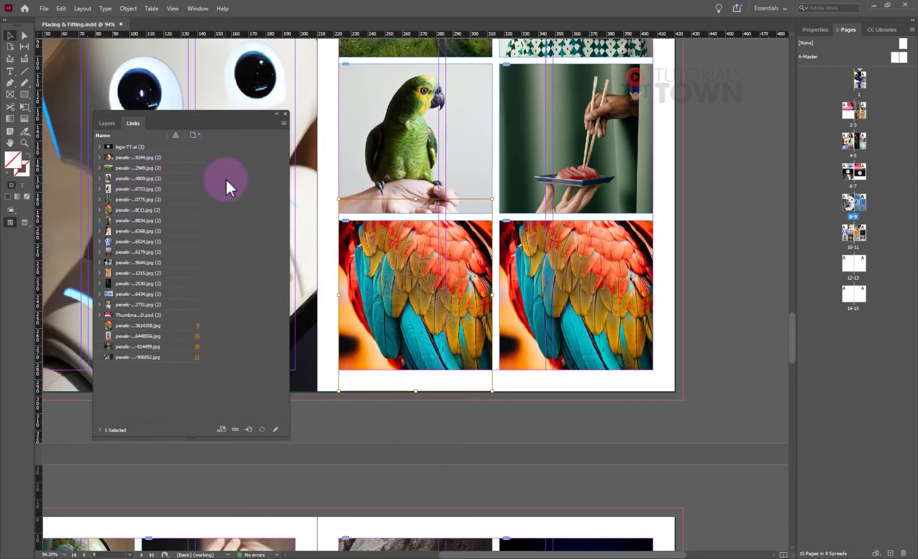
Step: Shorten the Links panel slightly and add Color Space and Actual PPI columns to its list
{"action": "left_click_drag", "start_coordinate": [192, 438], "coordinate": [193, 414]}
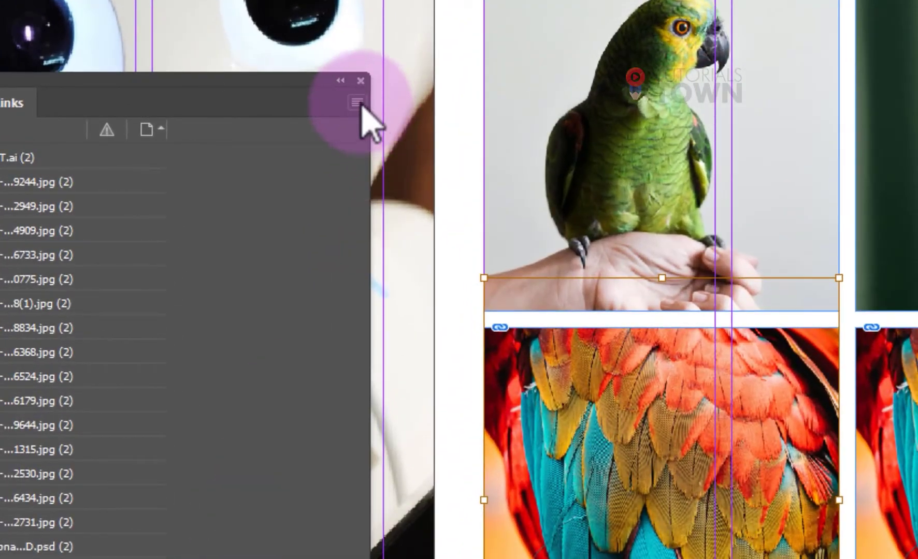
{"action": "left_click", "coordinate": [307, 117]}
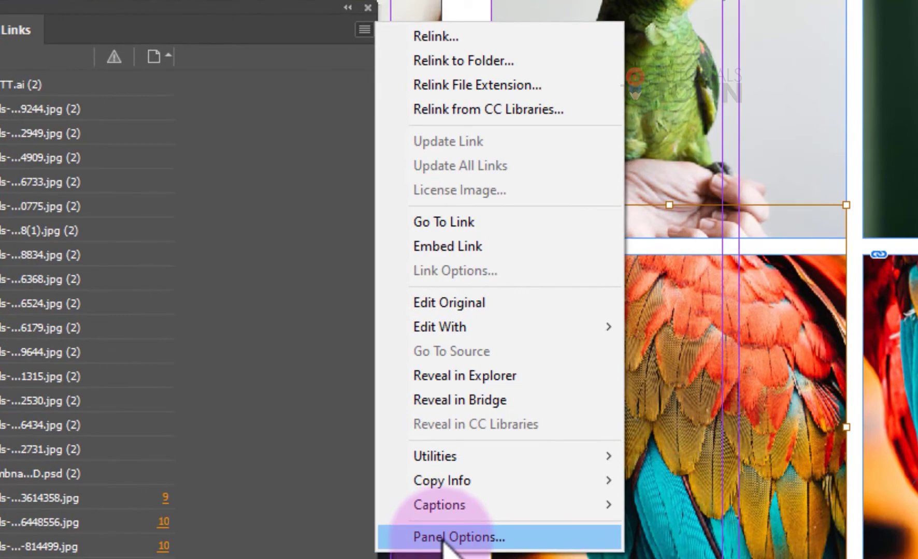
{"action": "left_click", "coordinate": [443, 539]}
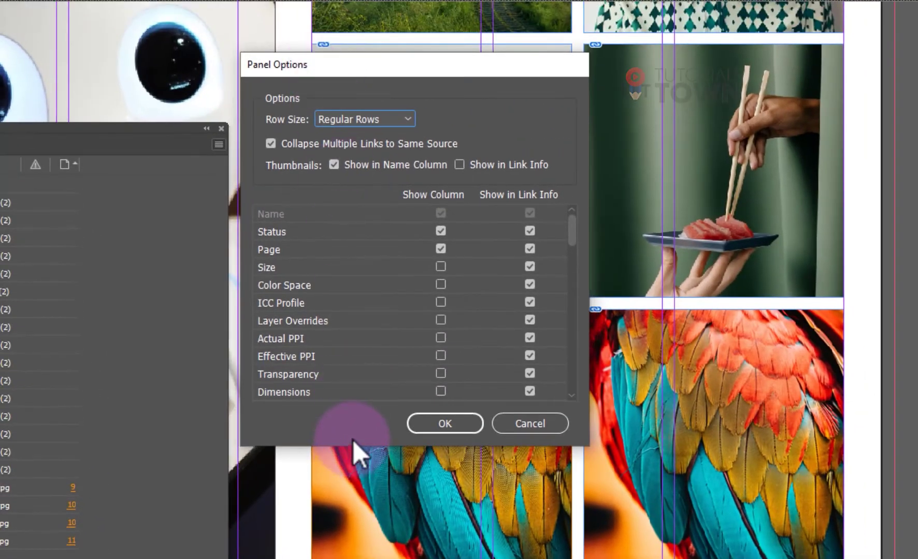
{"action": "mouse_move", "coordinate": [571, 222]}
{"action": "left_mouse_down"}
{"action": "mouse_move", "coordinate": [573, 235]}
{"action": "mouse_move", "coordinate": [573, 215]}
{"action": "left_mouse_up"}
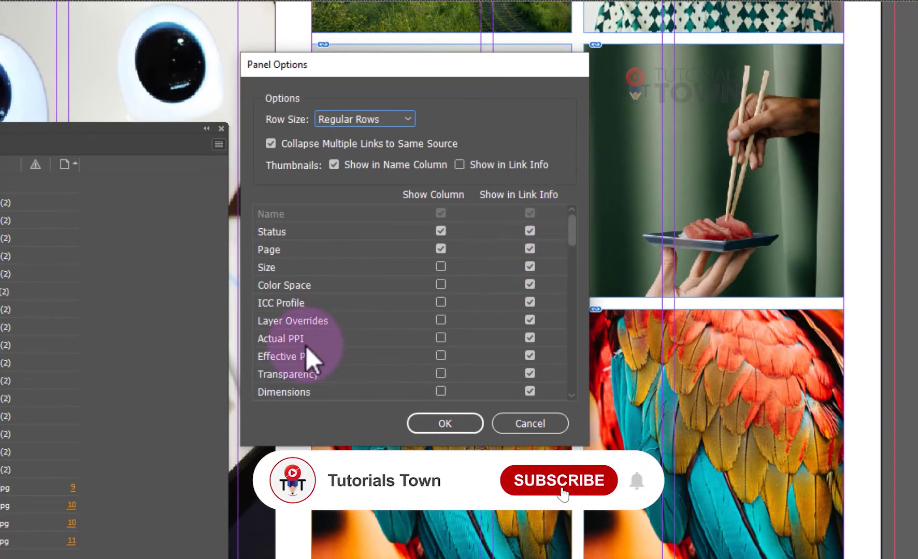
{"action": "left_click", "coordinate": [440, 284]}
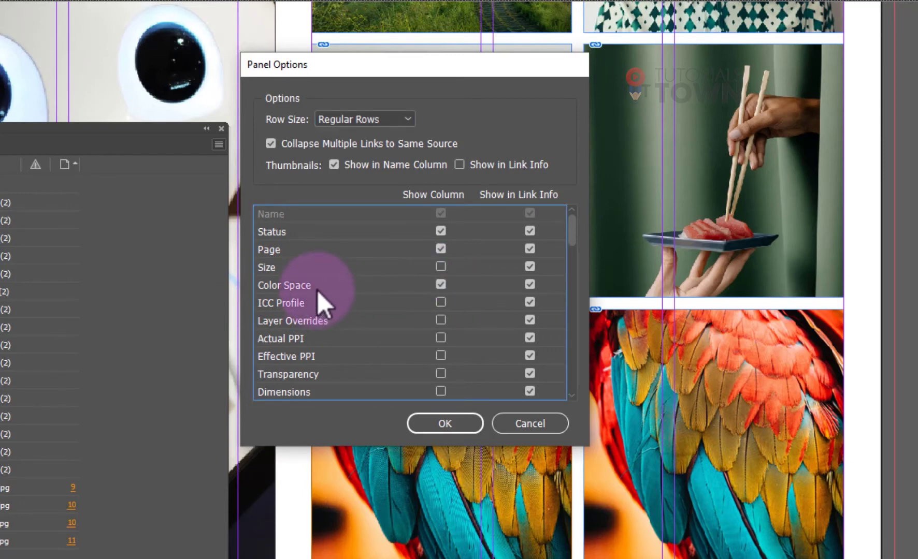
{"action": "left_click", "coordinate": [440, 337]}
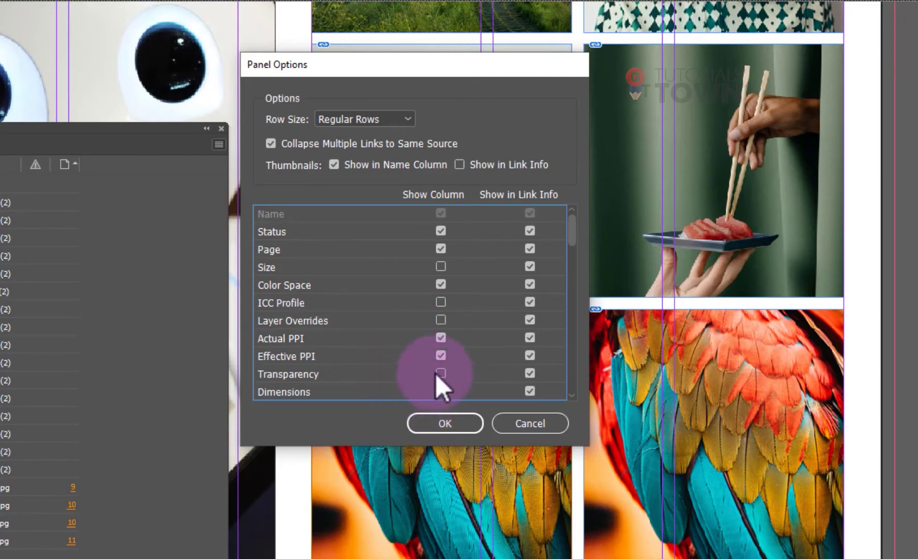
{"action": "left_click", "coordinate": [441, 356]}
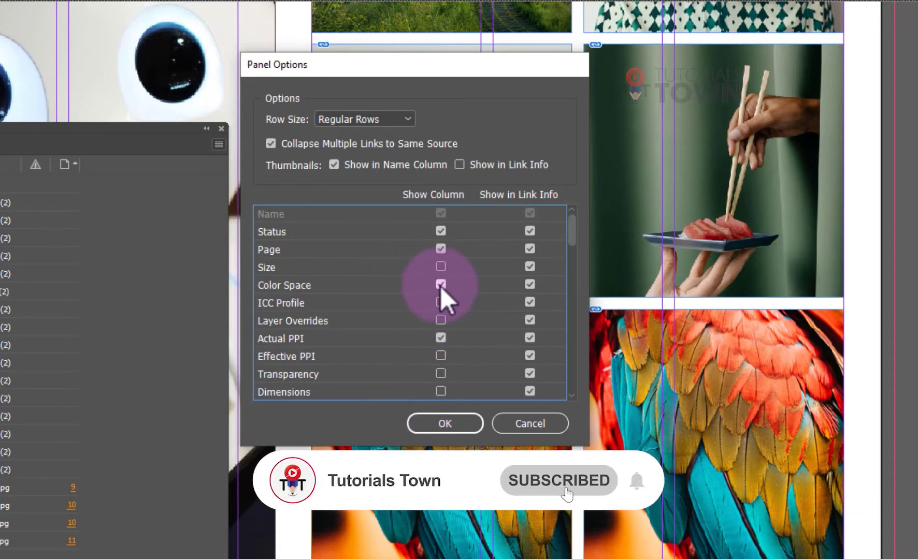
{"action": "left_click", "coordinate": [425, 421]}
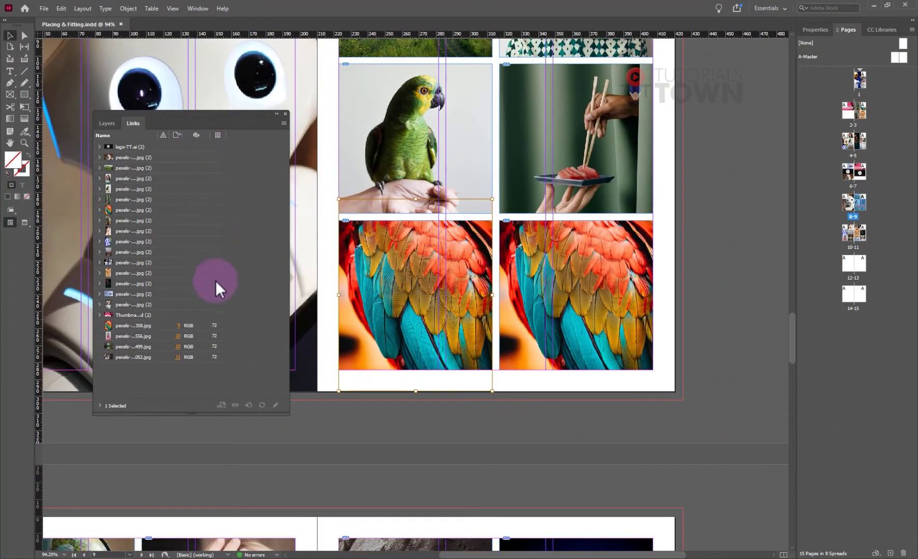
Step: Expand logo-TT.ai and the first four JPEG groups to check the colour space and actual PPI of their instances
{"action": "left_click", "coordinate": [190, 324]}
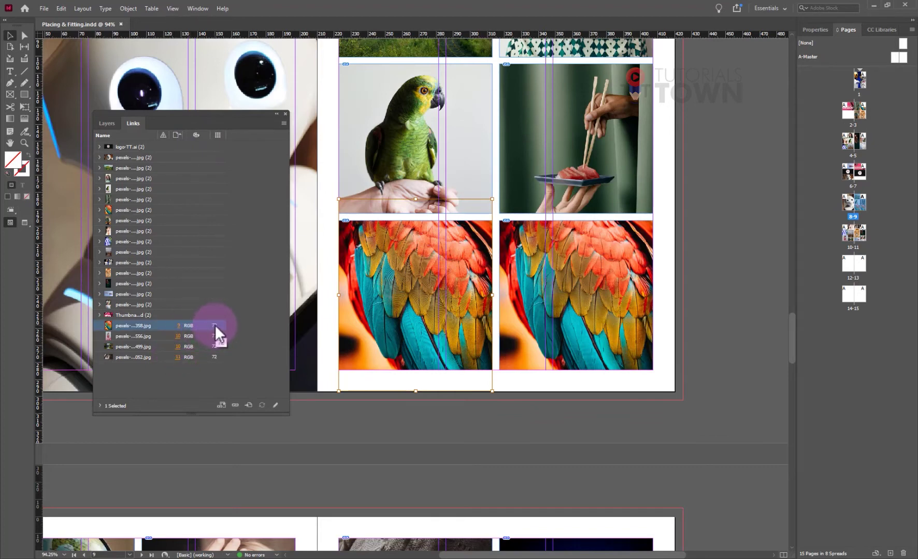
{"action": "left_click", "coordinate": [99, 147]}
{"action": "left_click", "coordinate": [99, 178]}
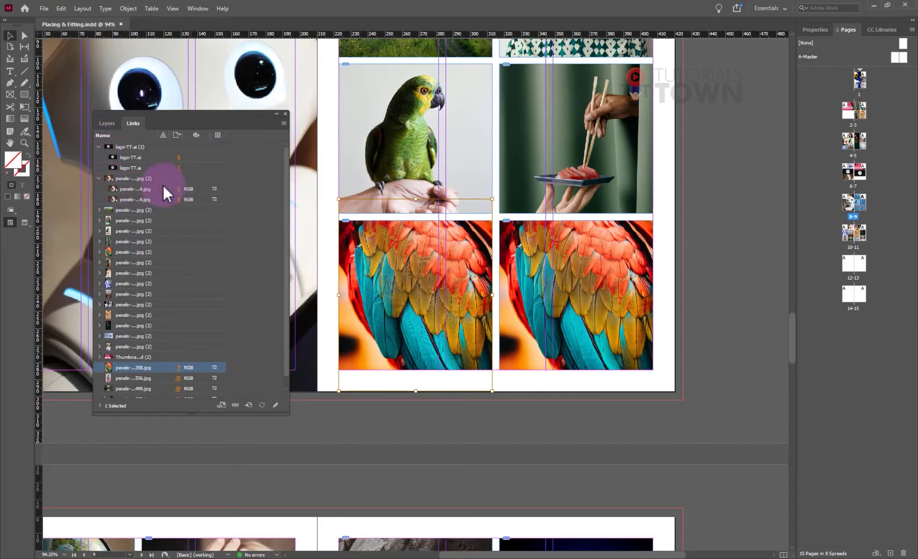
{"action": "left_click", "coordinate": [129, 157]}
{"action": "left_click", "coordinate": [172, 168]}
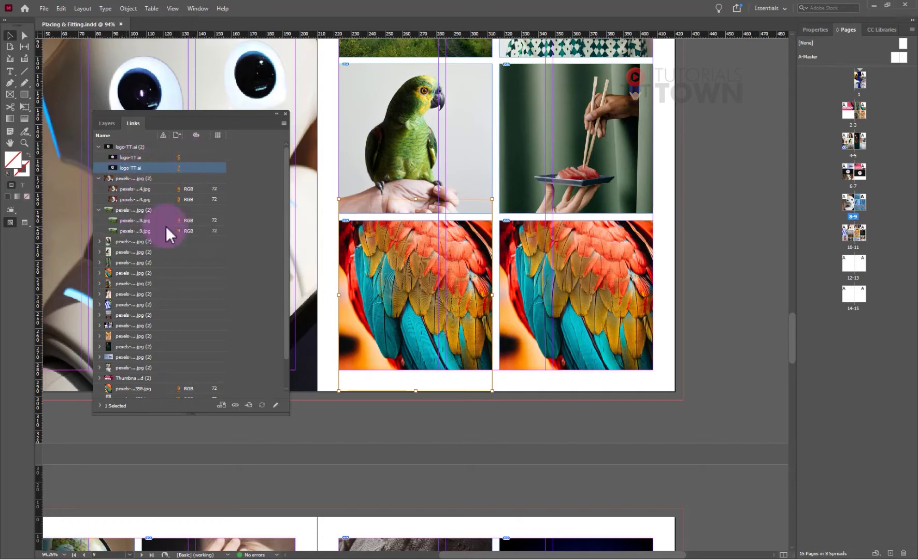
{"action": "left_click", "coordinate": [100, 210]}
{"action": "left_click", "coordinate": [99, 242]}
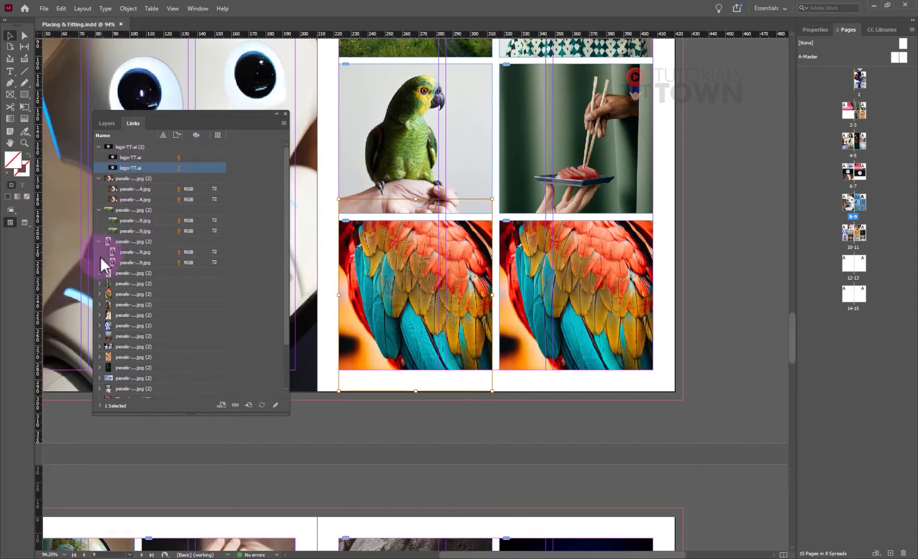
{"action": "left_click", "coordinate": [100, 273]}
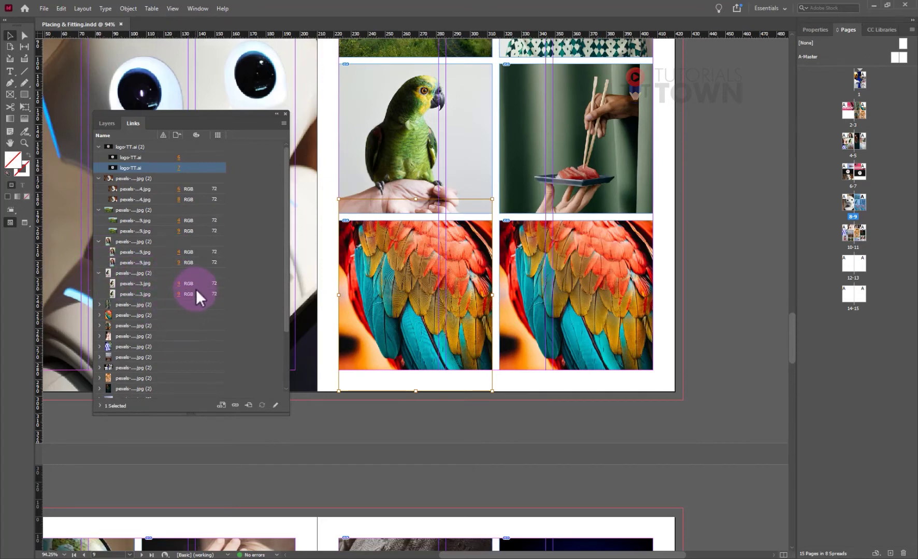
{"action": "left_click_drag", "start_coordinate": [267, 255], "coordinate": [239, 279]}
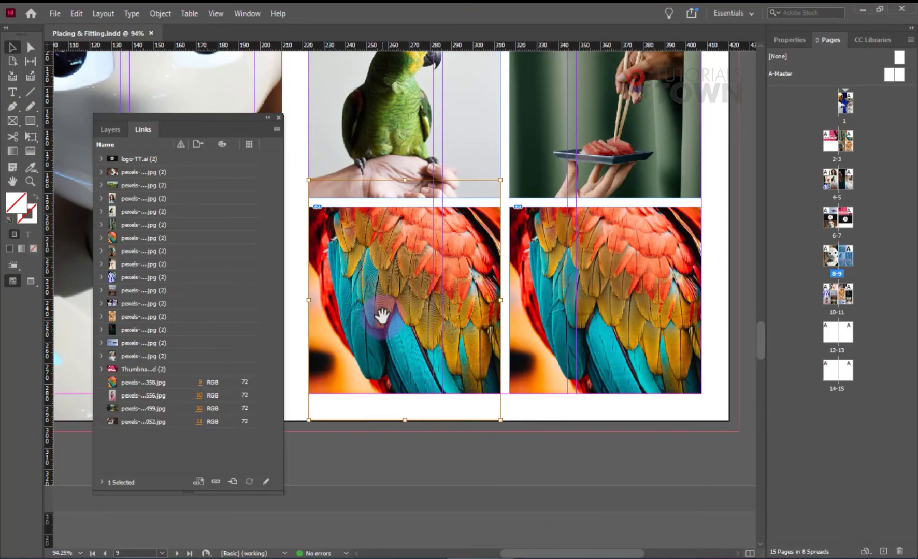
Step: Switch to Notepad and add the lines "Missing Link = Red" and "Modify Link = Yellow" below the Screen Publish notes
{"action": "left_click", "coordinate": [544, 557]}
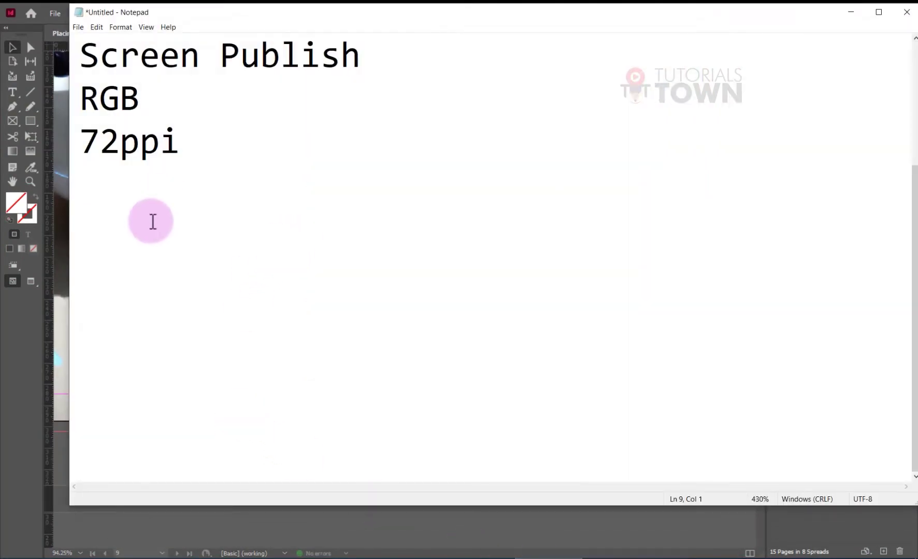
{"action": "type", "text": "Mi"}
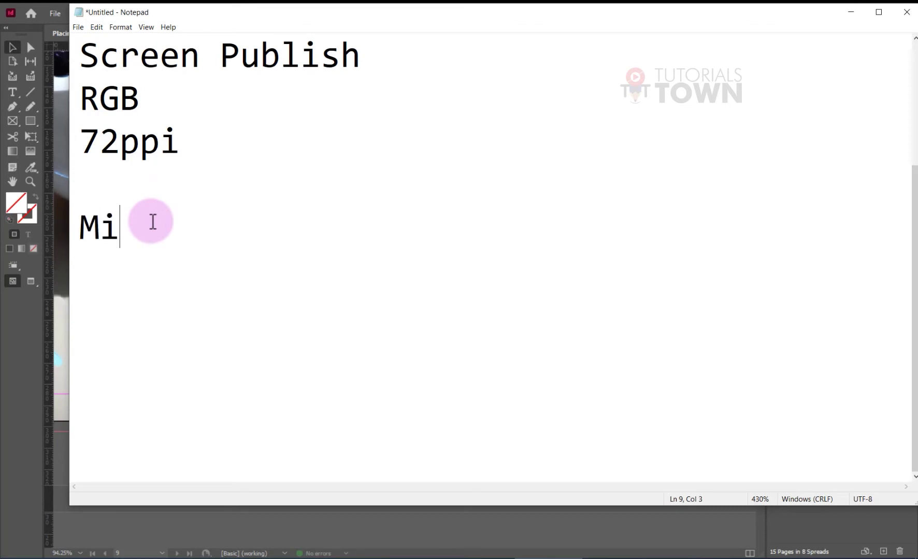
{"action": "type", "text": "ssing L"}
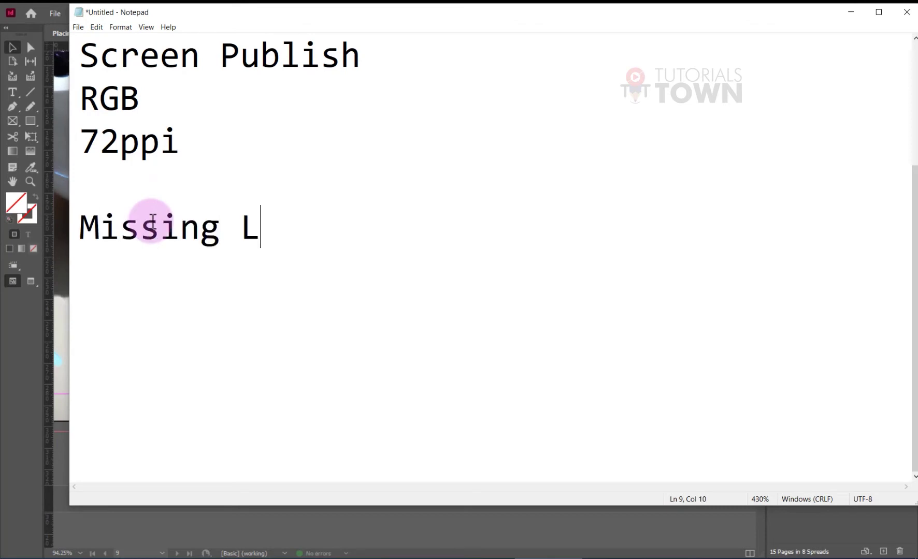
{"action": "type", "text": "ink = Red"}
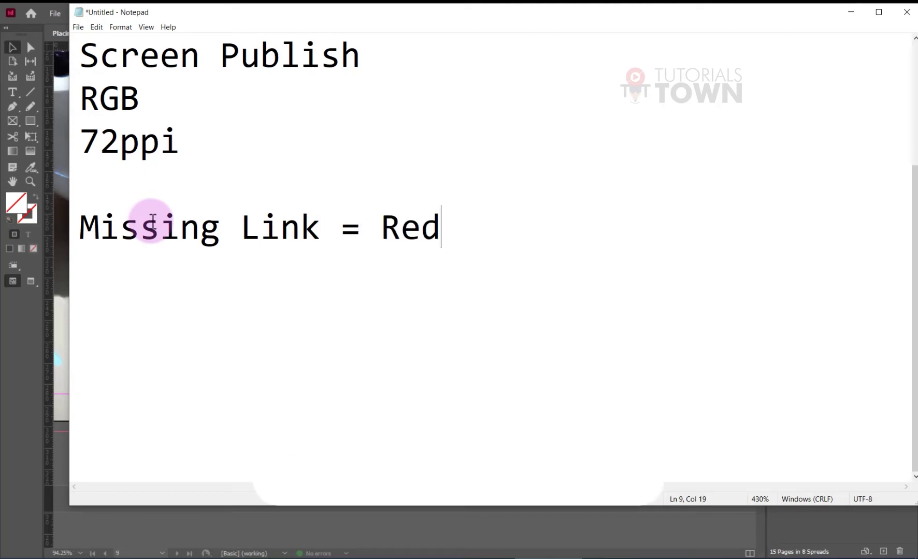
{"action": "key", "text": "Return"}
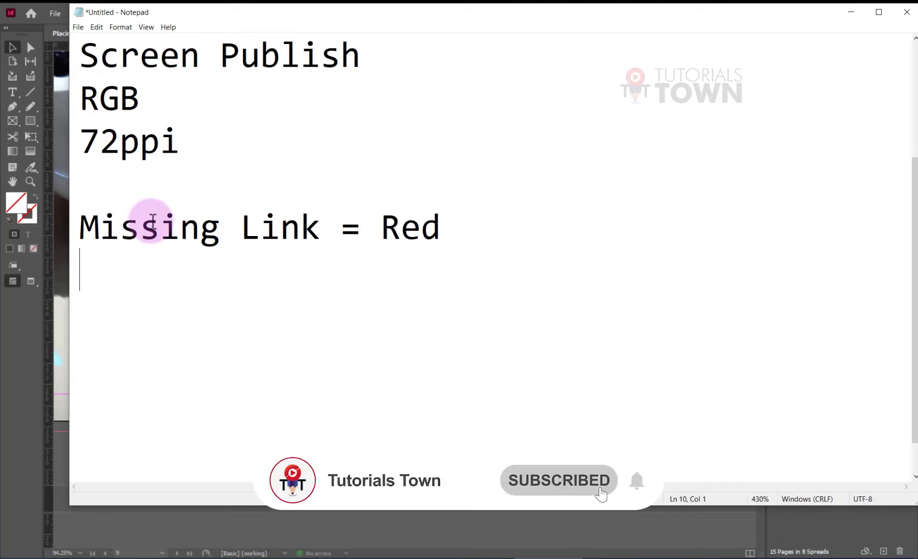
{"action": "type", "text": "Mo"}
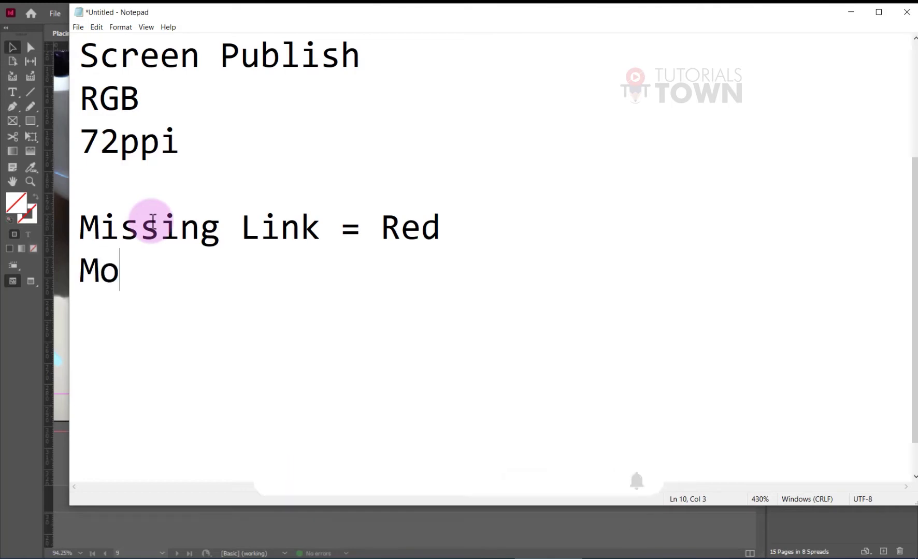
{"action": "type", "text": "dify "}
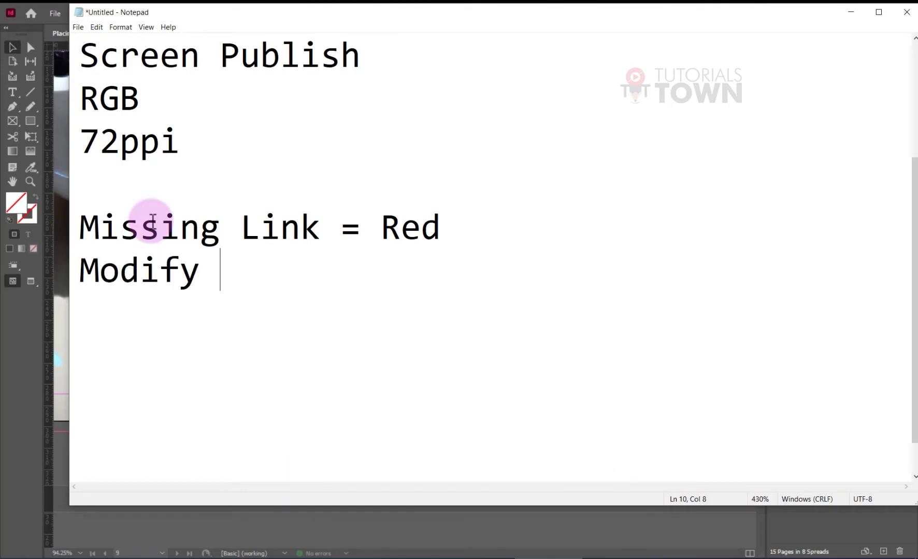
{"action": "type", "text": "Link = Ye"}
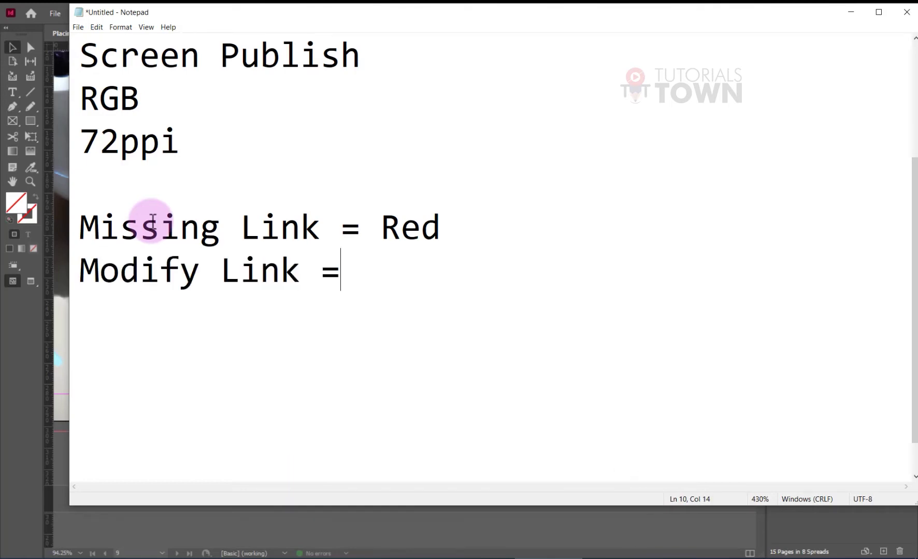
{"action": "type", "text": "llow"}
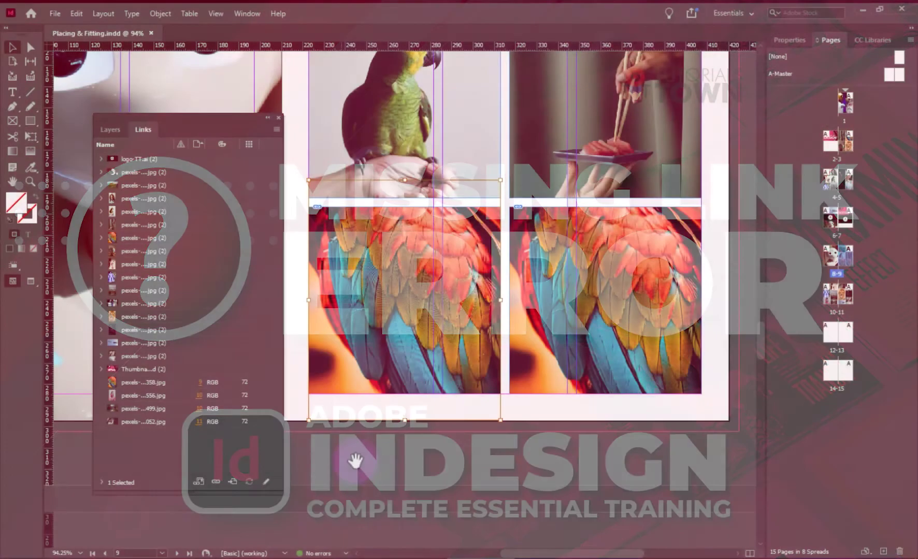
Step: Check the Images-To-Plece source folder in File Explorer, then return to InDesign's pages 10-11 and expand the link information
{"action": "scroll", "coordinate": [469, 225], "scroll_direction": "down", "scroll_amount": 10}
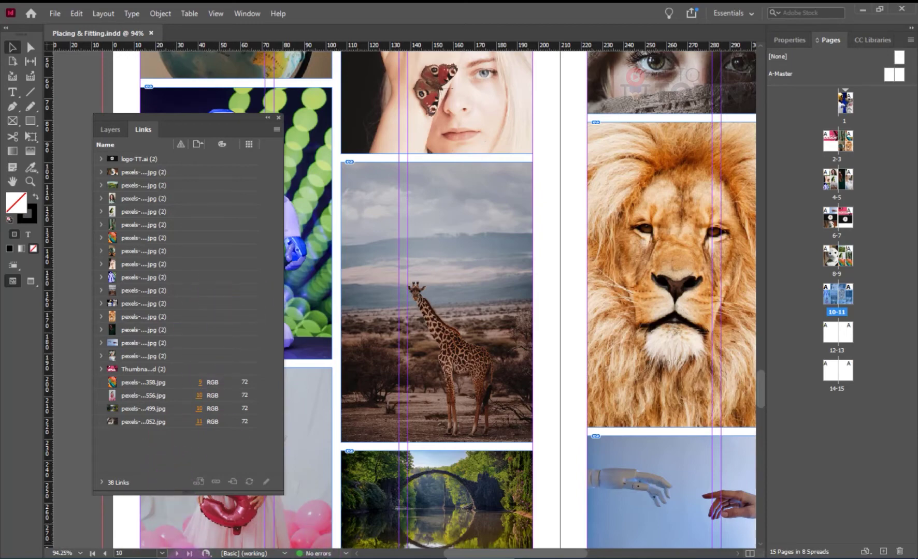
{"action": "left_click", "coordinate": [77, 550]}
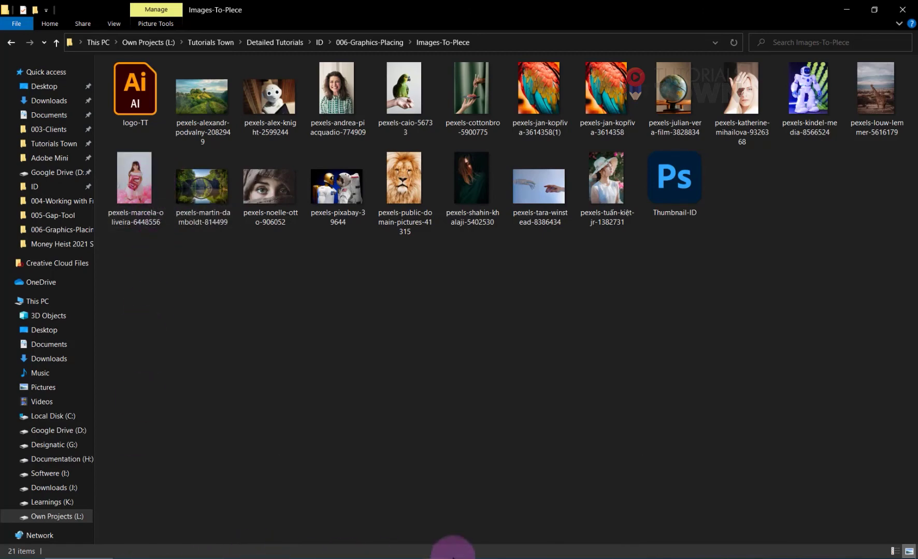
{"action": "left_click", "coordinate": [491, 558]}
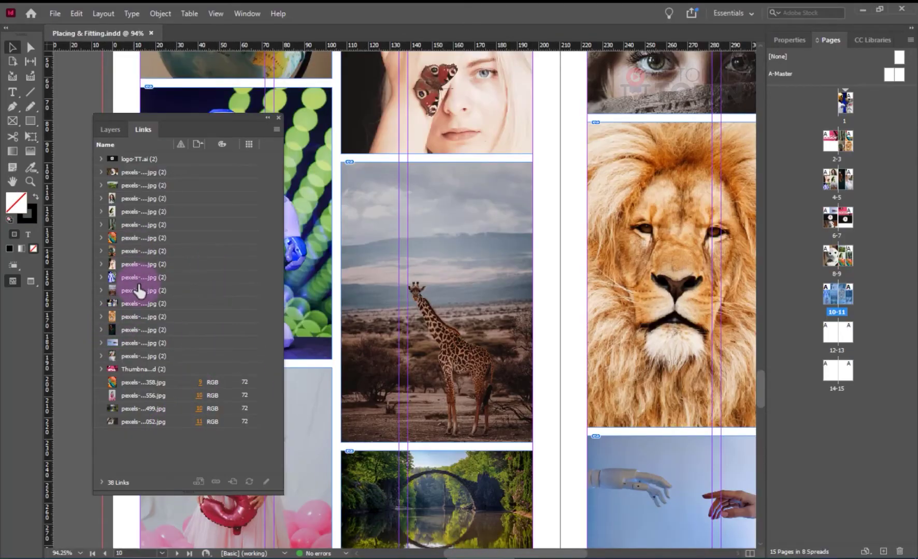
{"action": "left_click", "coordinate": [101, 482]}
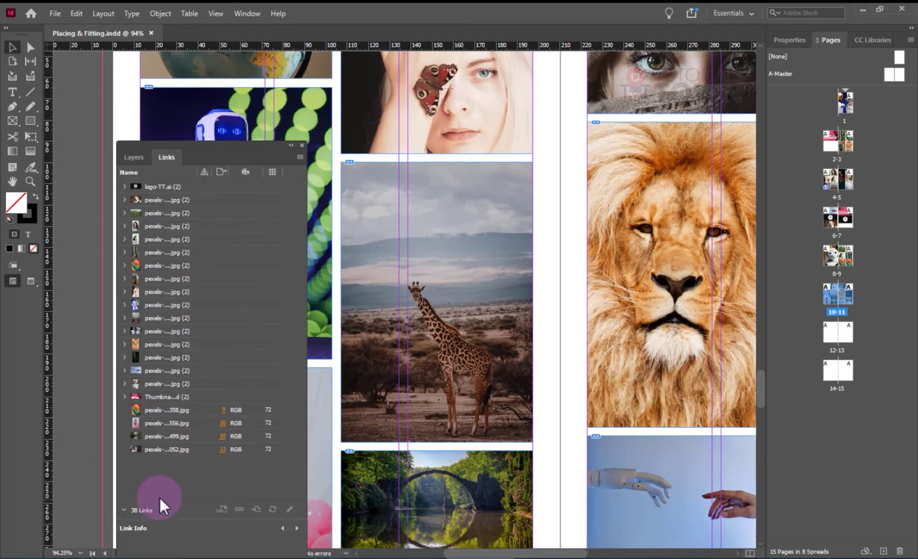
Step: Read the full link information of the bridge JPEG on page 10, enlarging the Links panel for it, then collapse the information
{"action": "left_click_drag", "start_coordinate": [203, 150], "coordinate": [198, 15]}
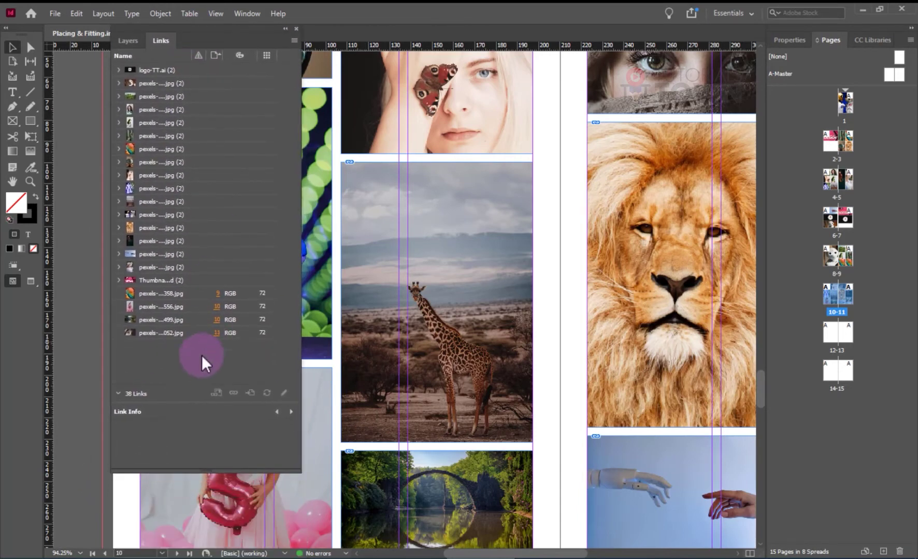
{"action": "left_click", "coordinate": [150, 320]}
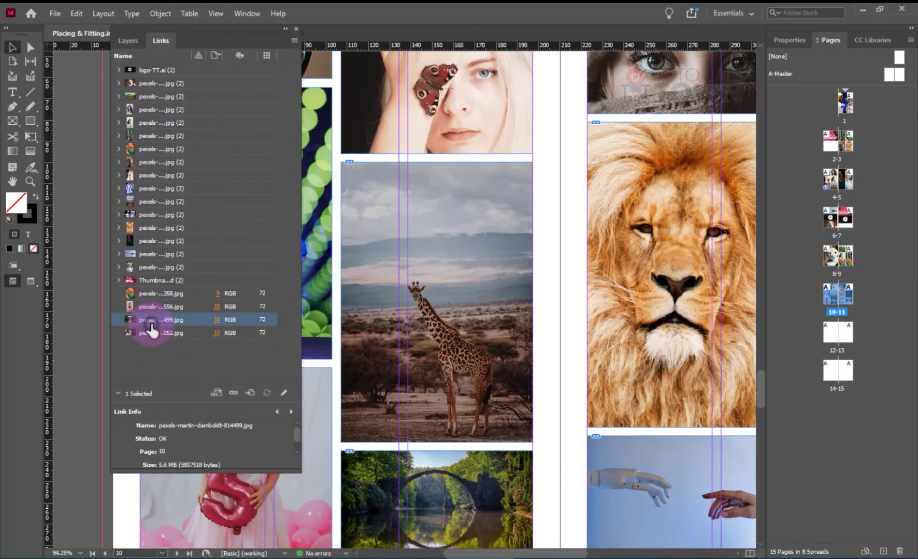
{"action": "left_click_drag", "start_coordinate": [189, 475], "coordinate": [188, 549]}
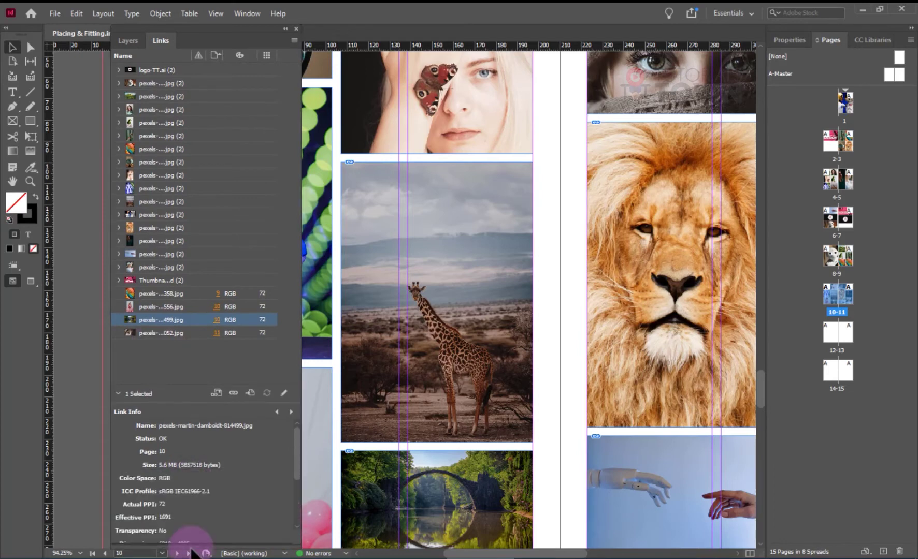
{"action": "scroll", "coordinate": [186, 499], "scroll_direction": "down", "scroll_amount": 4}
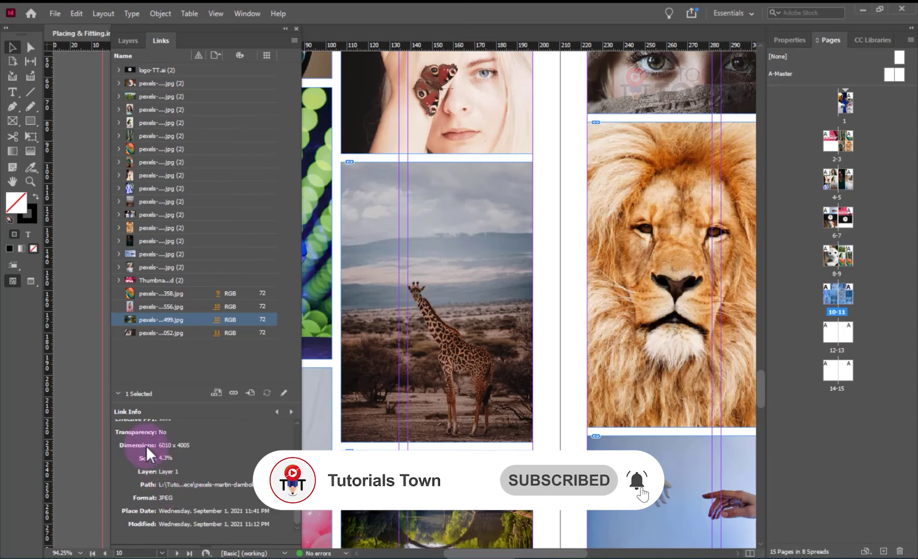
{"action": "left_click", "coordinate": [118, 394]}
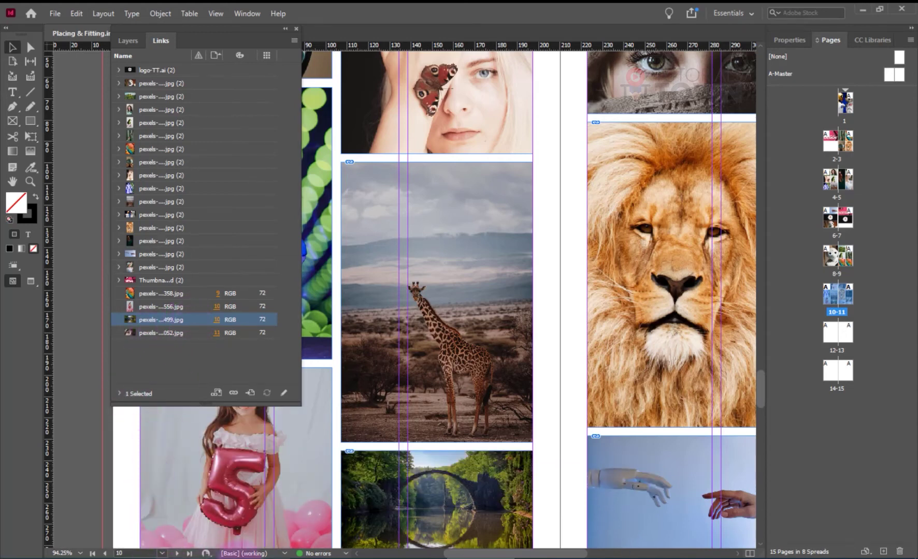
Step: Switch to File Explorer, rename the lion image in Images-To-Plece as Lion, and return to InDesign
{"action": "left_click", "coordinate": [80, 557]}
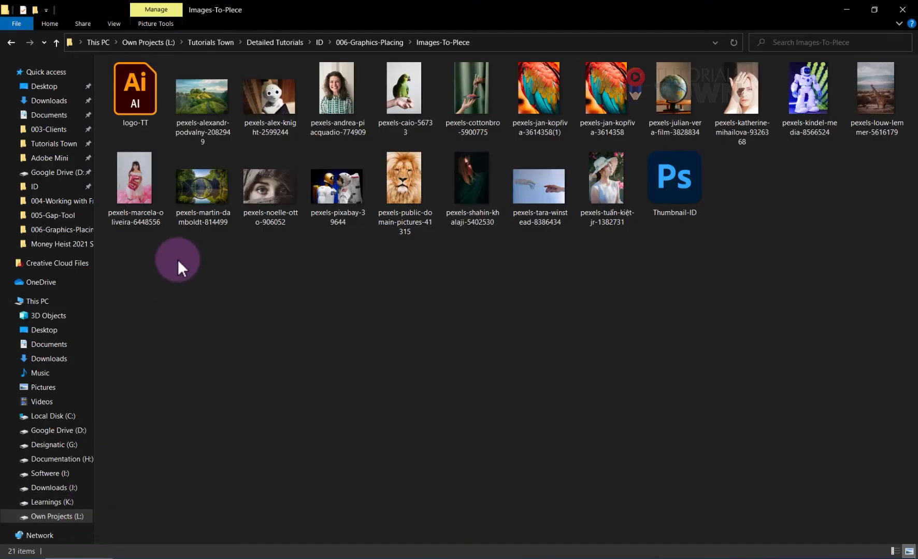
{"action": "left_click", "coordinate": [134, 174]}
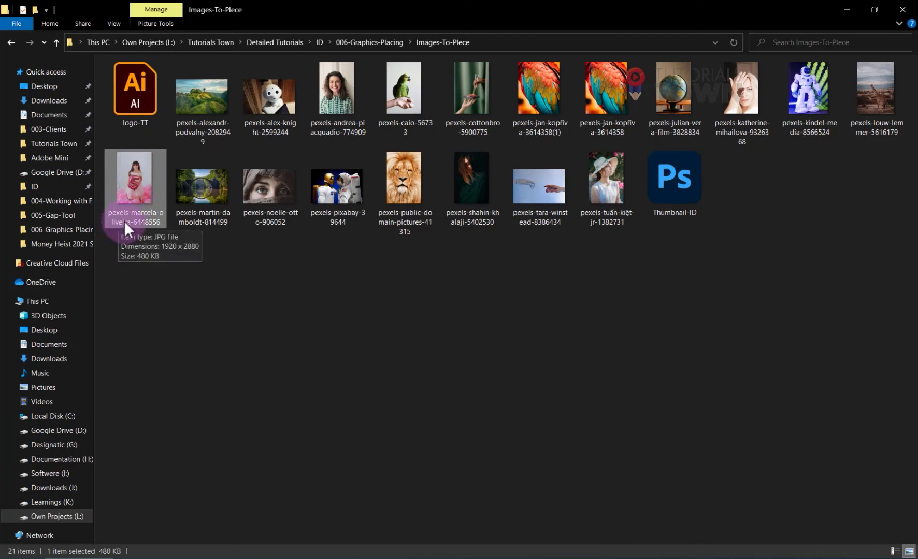
{"action": "right_click", "coordinate": [397, 219]}
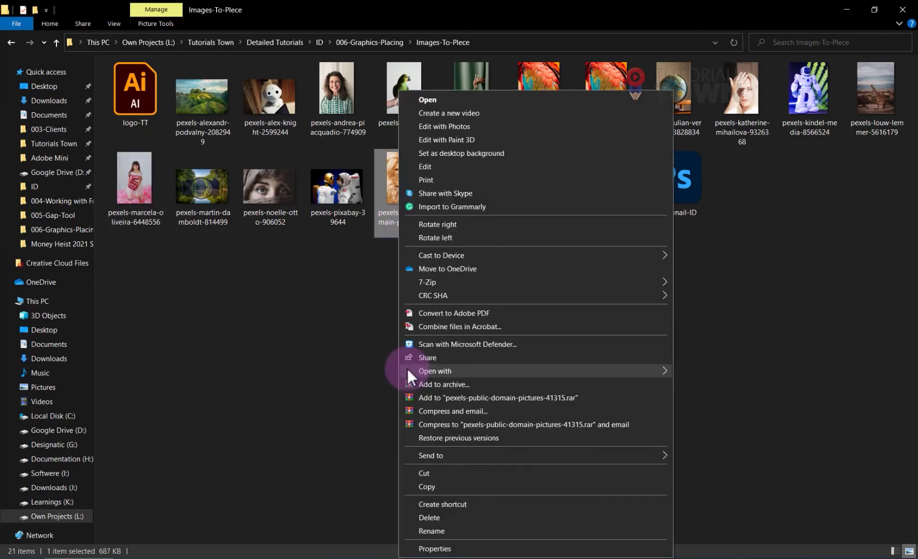
{"action": "left_click", "coordinate": [430, 531]}
{"action": "type", "text": "Lion"}
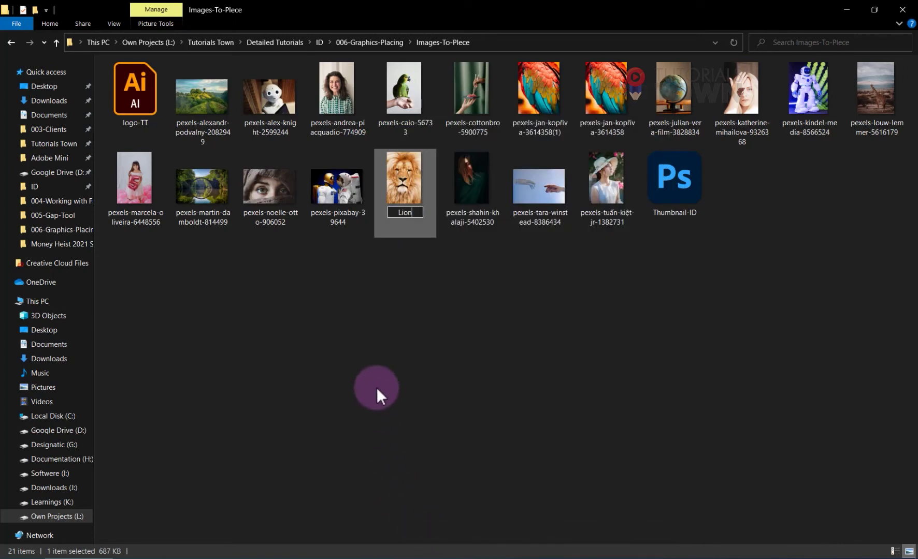
{"action": "key", "text": "Return"}
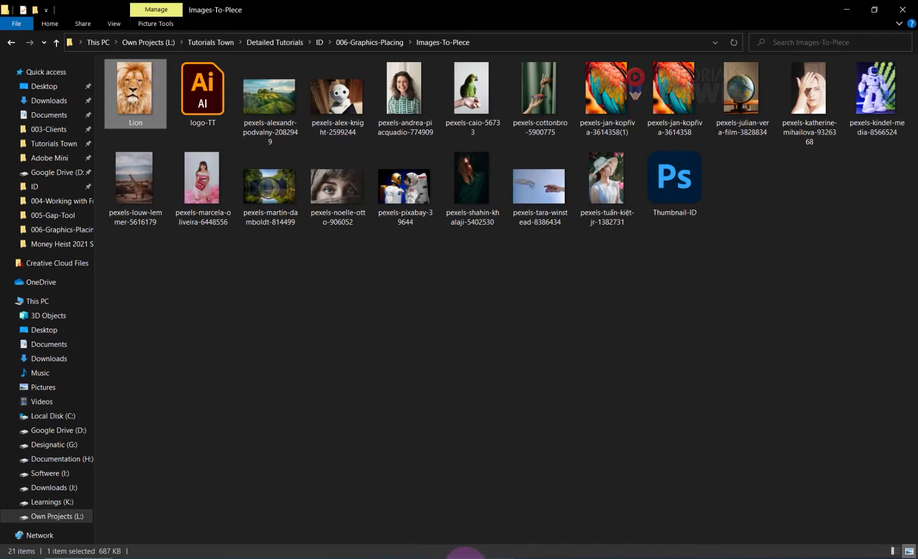
{"action": "left_click", "coordinate": [458, 556]}
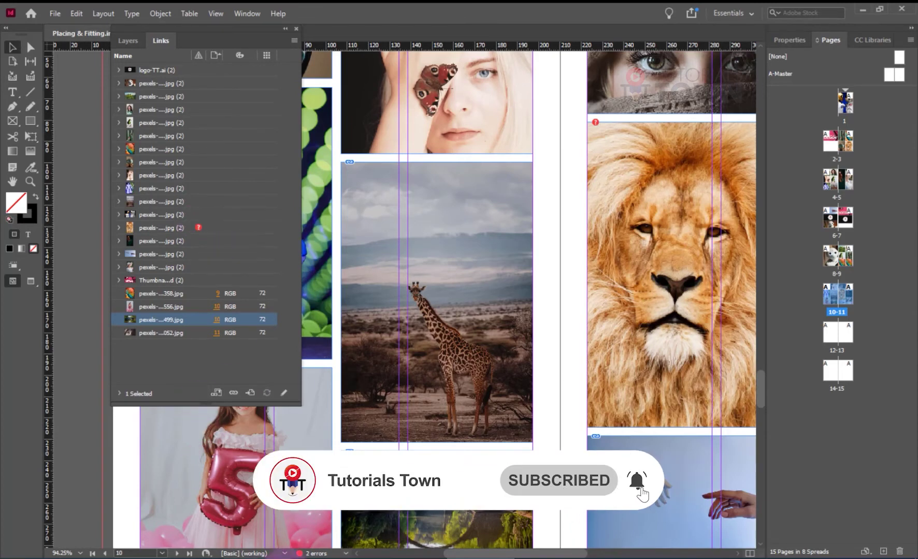
Step: Expand the missing-link errors in Preflight and go to the lion image instances on pages 3 and 11
{"action": "double_click", "coordinate": [311, 554]}
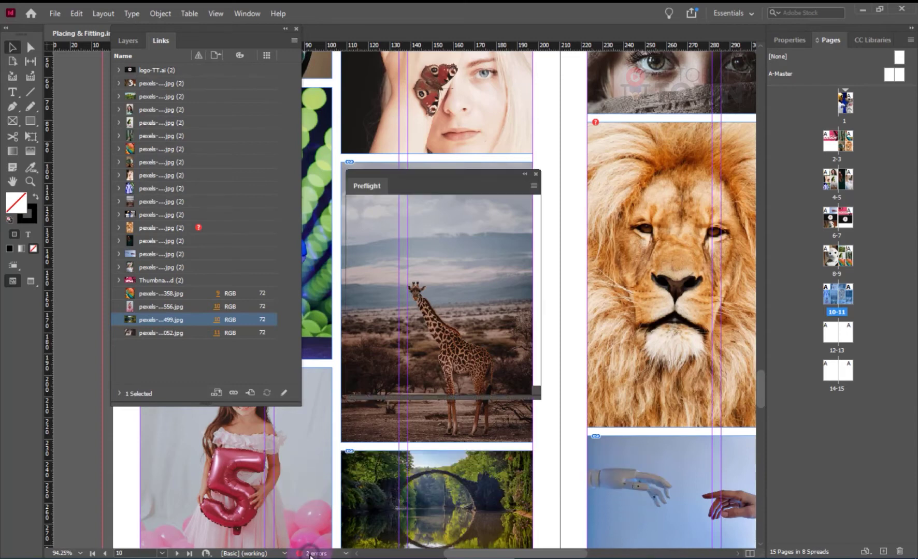
{"action": "left_click_drag", "start_coordinate": [411, 174], "coordinate": [378, 101]}
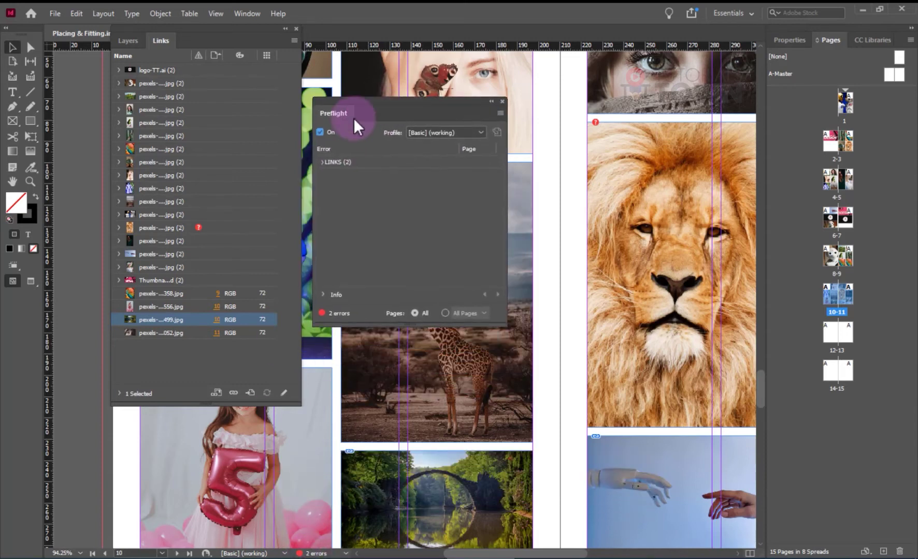
{"action": "left_click", "coordinate": [323, 161]}
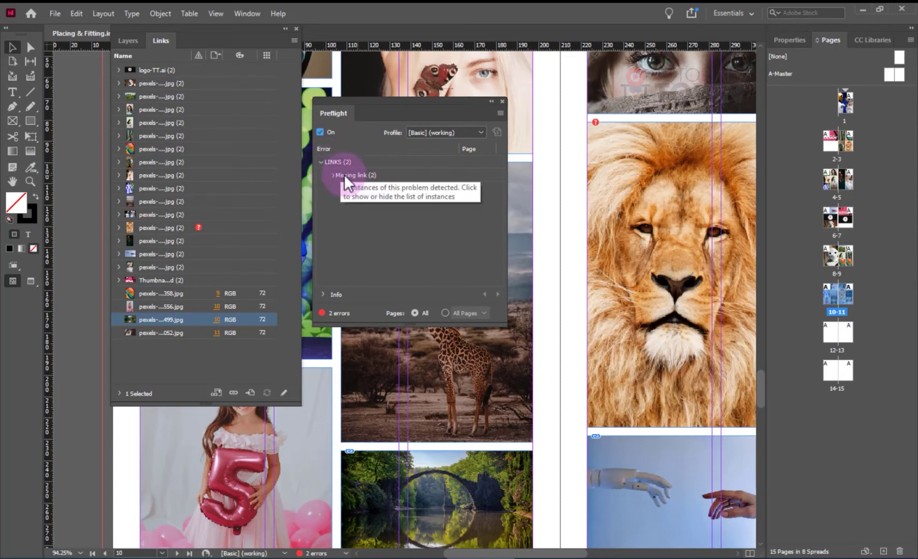
{"action": "left_click", "coordinate": [332, 175]}
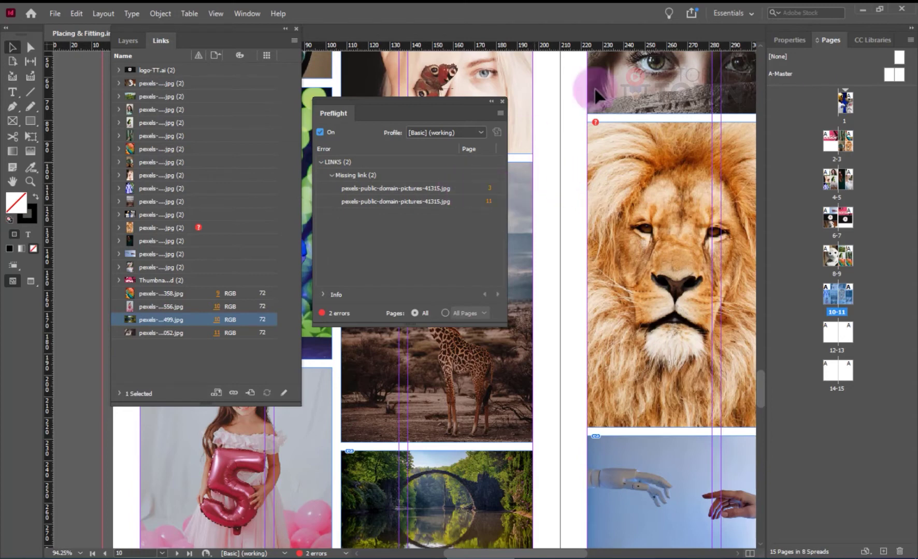
{"action": "left_click", "coordinate": [490, 195]}
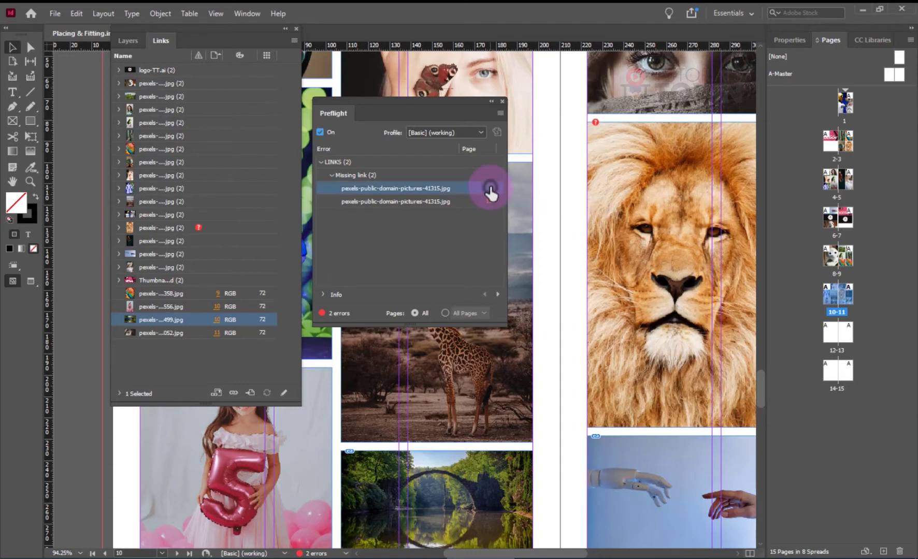
{"action": "left_click_drag", "start_coordinate": [449, 110], "coordinate": [642, 108]}
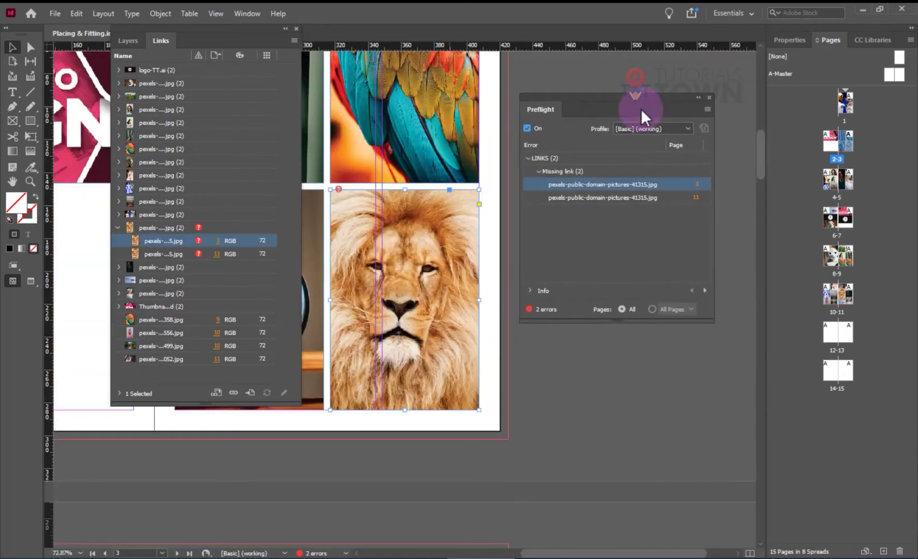
{"action": "left_click", "coordinate": [693, 199]}
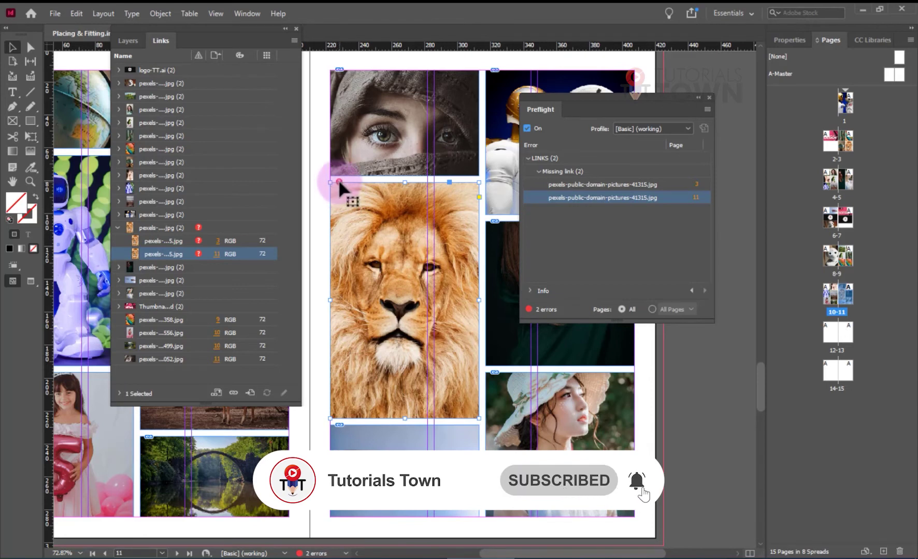
Step: Collapse the Links panel and relink the page 11 lion image to Lion in the Images-To-Plece folder, starting from its frame
{"action": "left_click", "coordinate": [285, 29]}
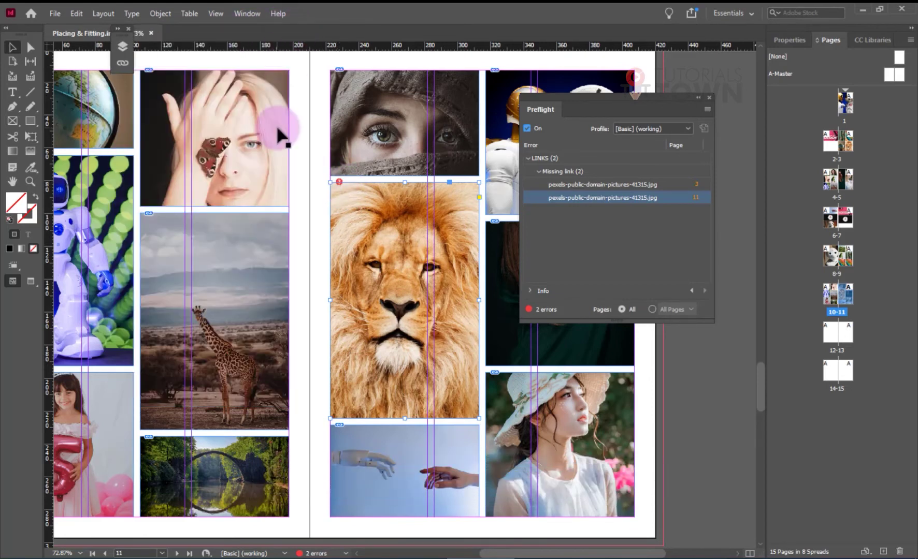
{"action": "left_click", "coordinate": [338, 180]}
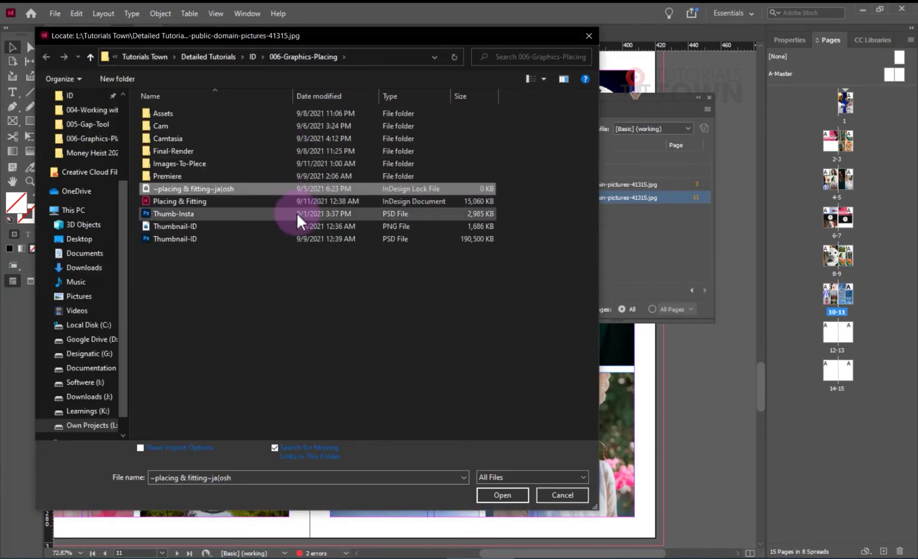
{"action": "double_click", "coordinate": [190, 164]}
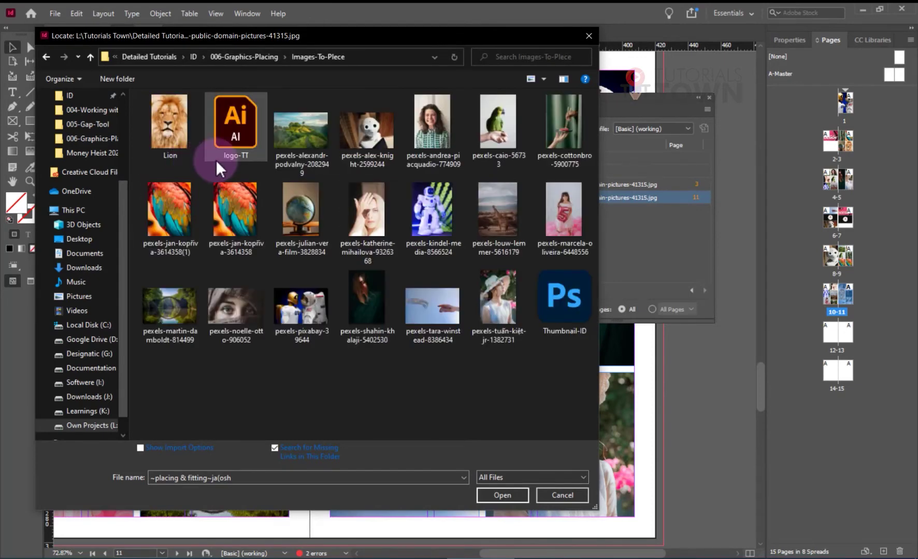
{"action": "double_click", "coordinate": [175, 124]}
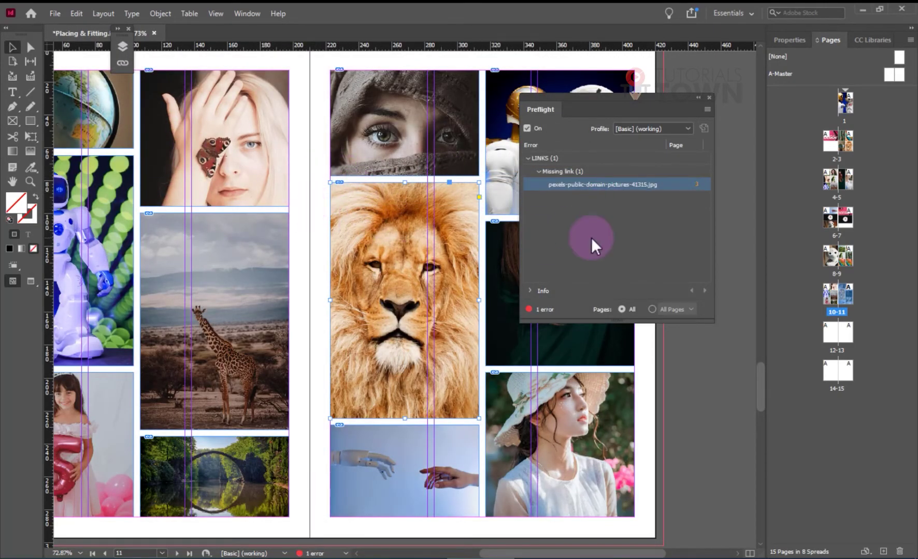
Step: Relink the remaining missing lion image on page 3 to Lion and check both instances in the Links panel
{"action": "left_click", "coordinate": [665, 463]}
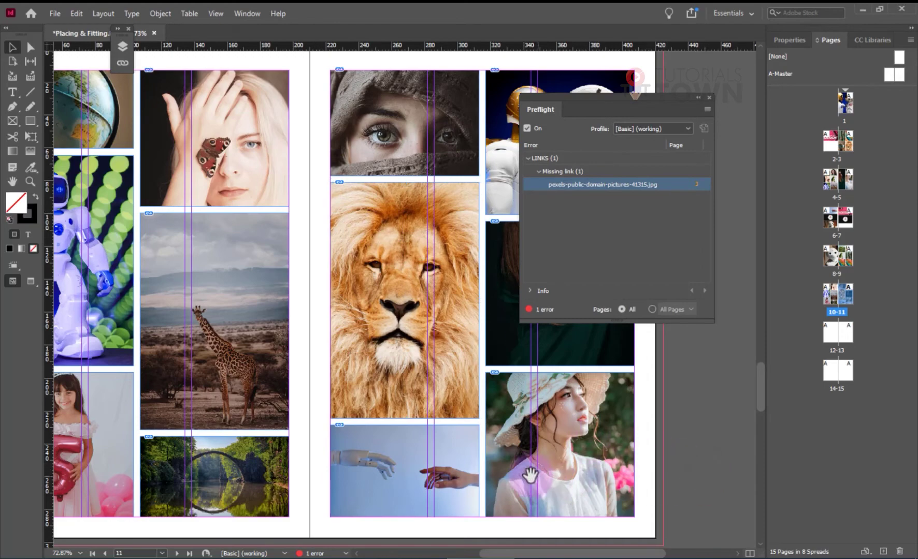
{"action": "left_click_drag", "start_coordinate": [530, 475], "coordinate": [287, 263]}
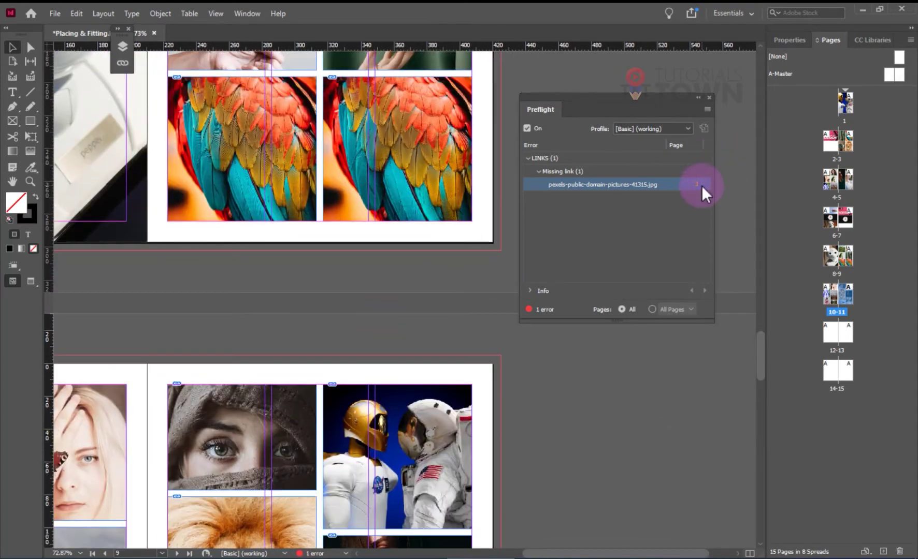
{"action": "left_click", "coordinate": [696, 185]}
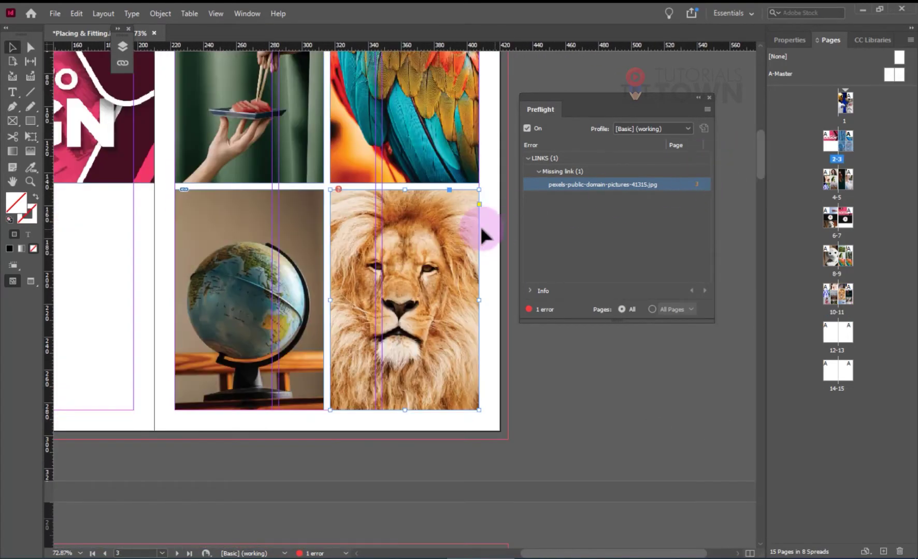
{"action": "left_click", "coordinate": [338, 190]}
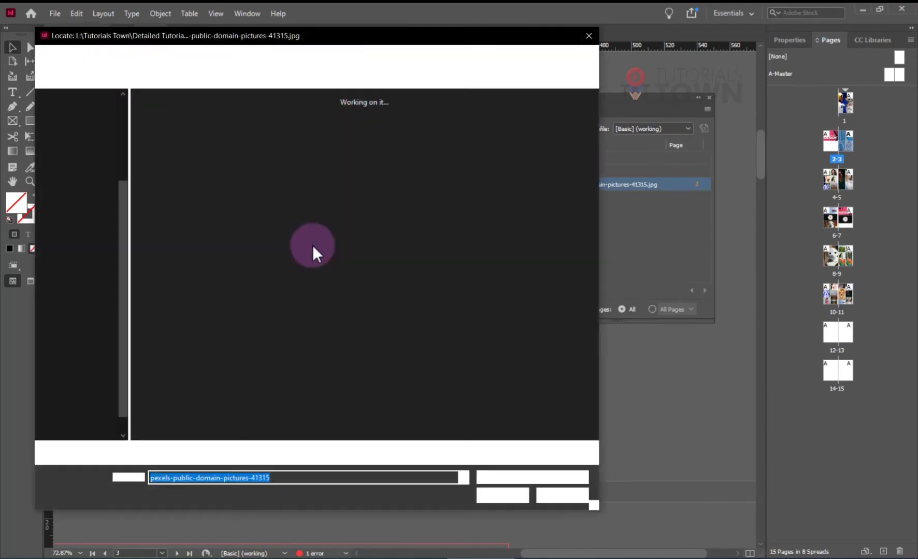
{"action": "double_click", "coordinate": [197, 217]}
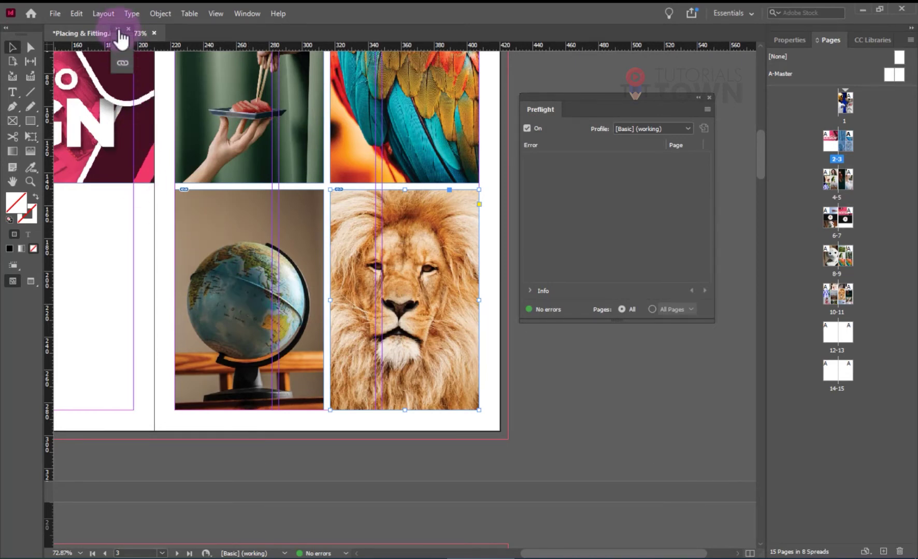
{"action": "left_click", "coordinate": [122, 63]}
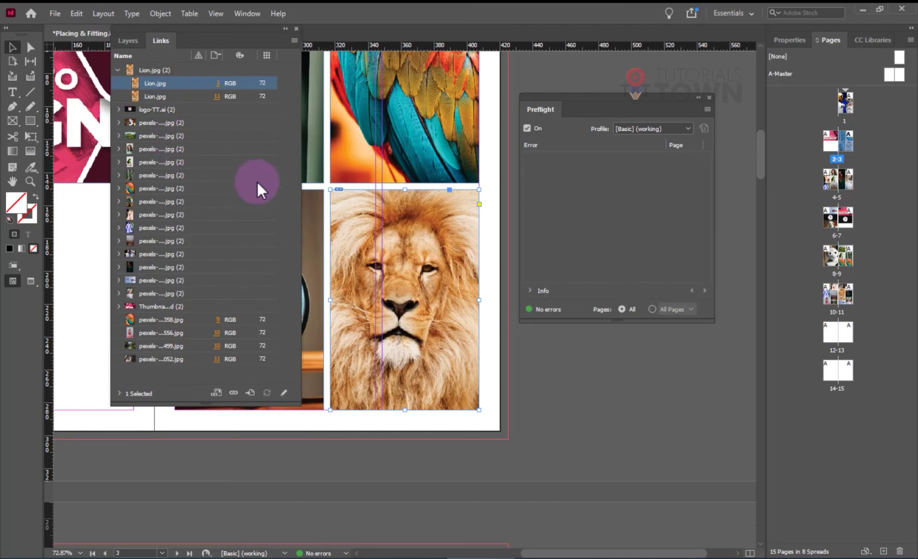
Step: Relink both missing lion instances at once to Lion through their group in the Links panel, then collapse the group
{"action": "left_click", "coordinate": [504, 371]}
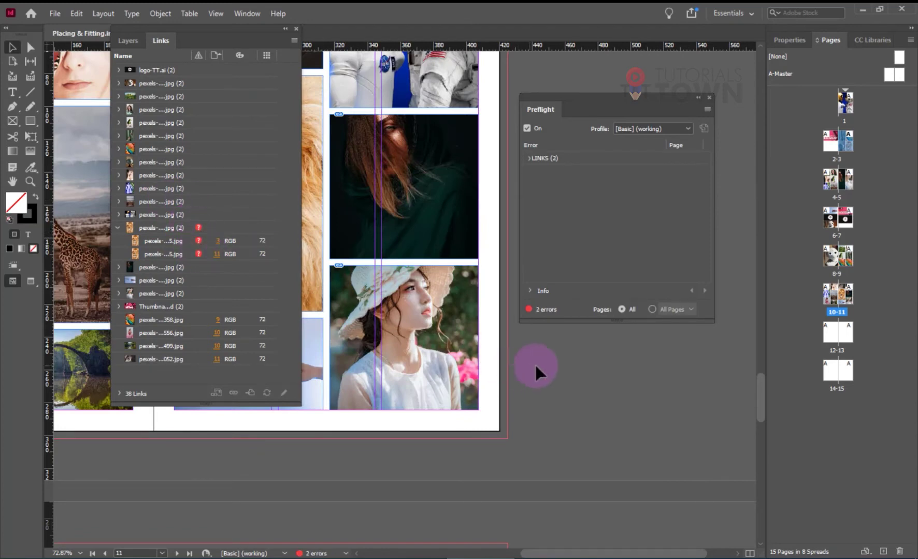
{"action": "left_click", "coordinate": [531, 158]}
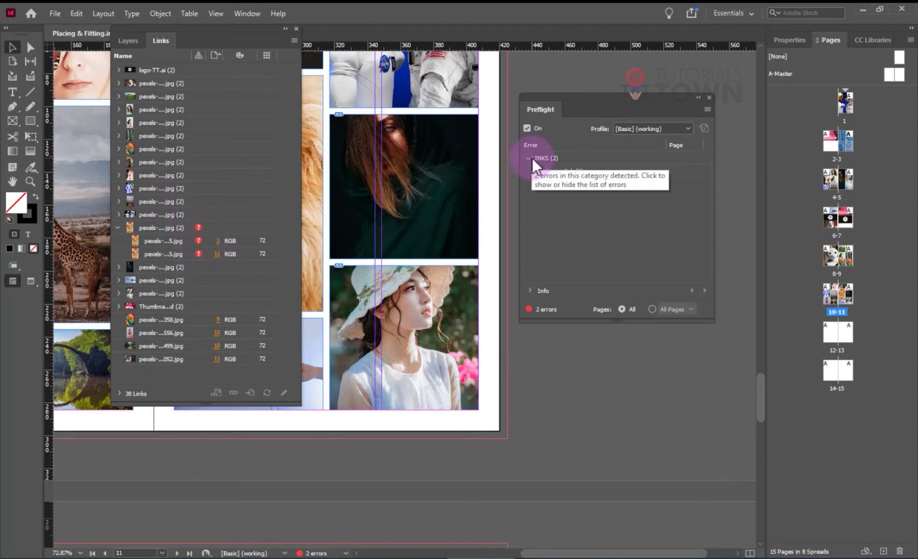
{"action": "left_click", "coordinate": [532, 158]}
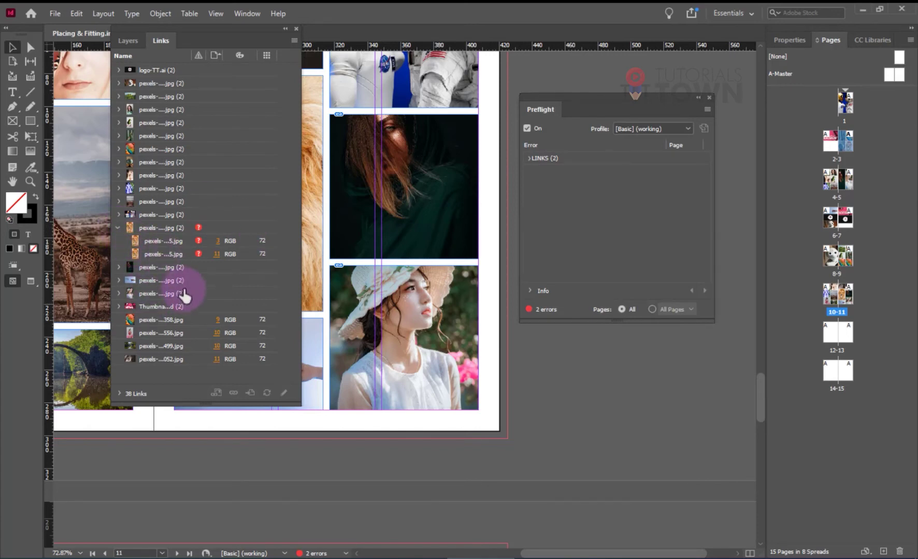
{"action": "left_click", "coordinate": [156, 228]}
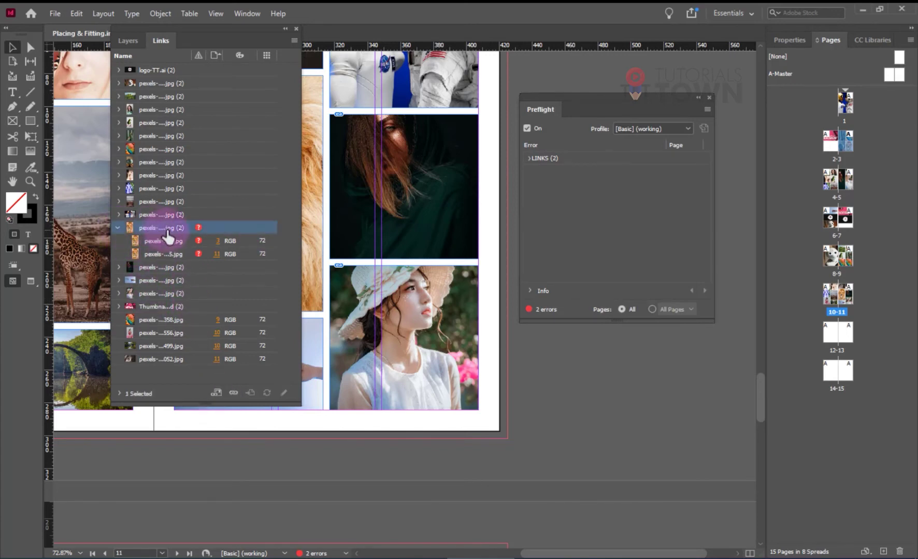
{"action": "double_click", "coordinate": [199, 229]}
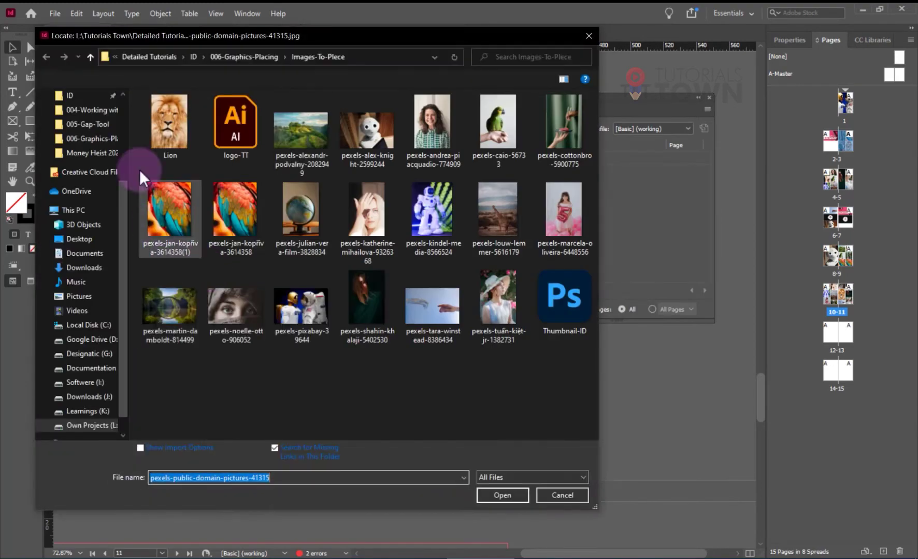
{"action": "double_click", "coordinate": [181, 127]}
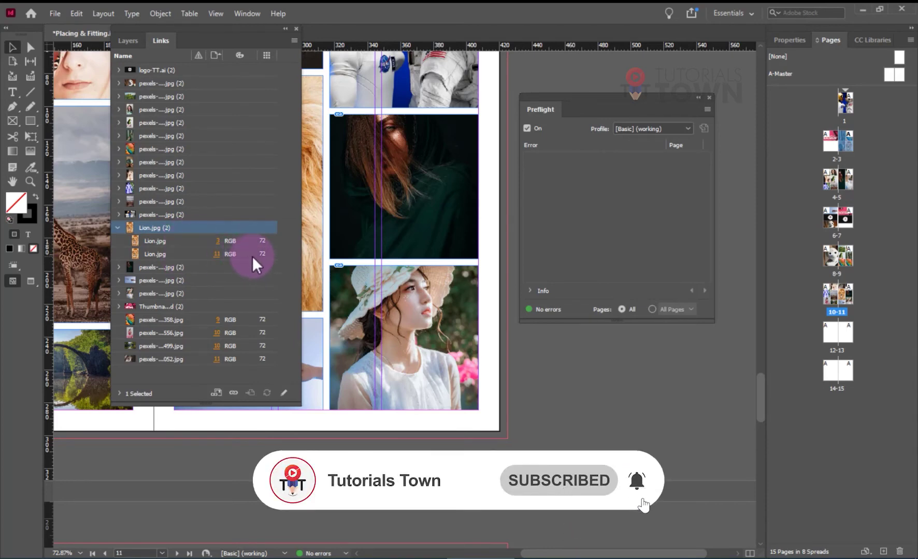
{"action": "left_click", "coordinate": [118, 227]}
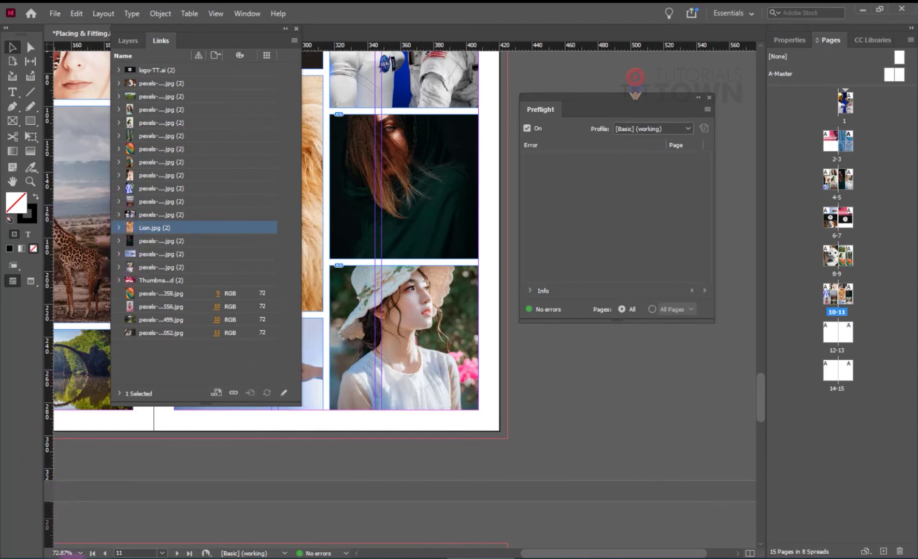
Step: Switch to File Explorer, rename the Images-To-Plece folder to Images-To-Place, and return to InDesign
{"action": "left_click", "coordinate": [73, 550]}
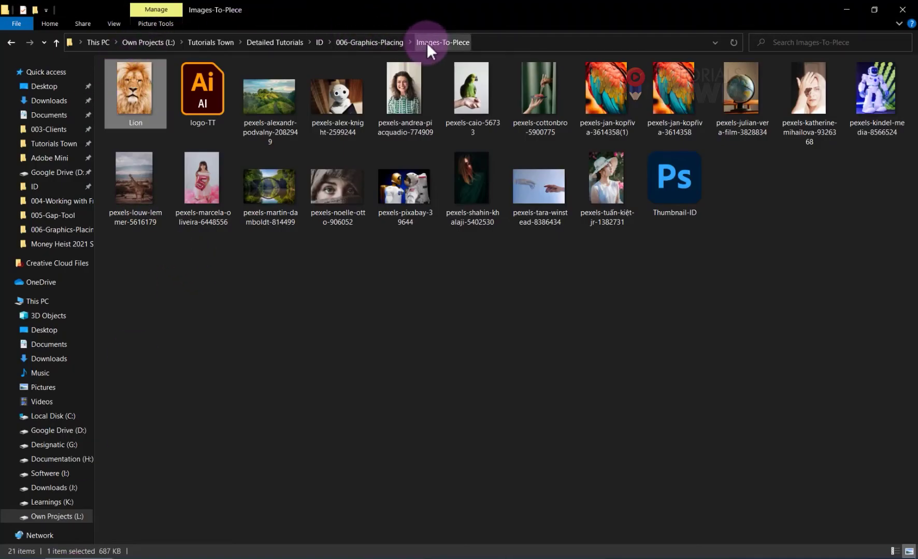
{"action": "left_click", "coordinate": [388, 43]}
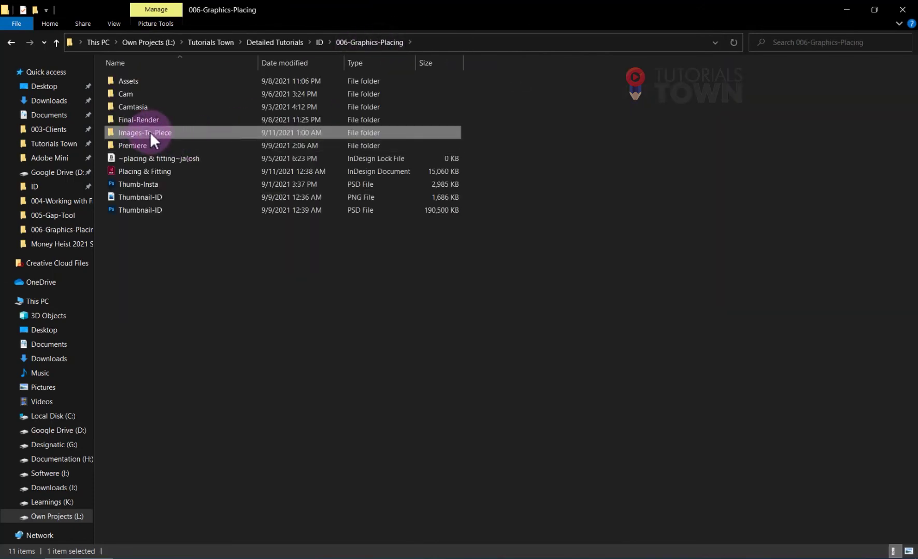
{"action": "left_click", "coordinate": [164, 131]}
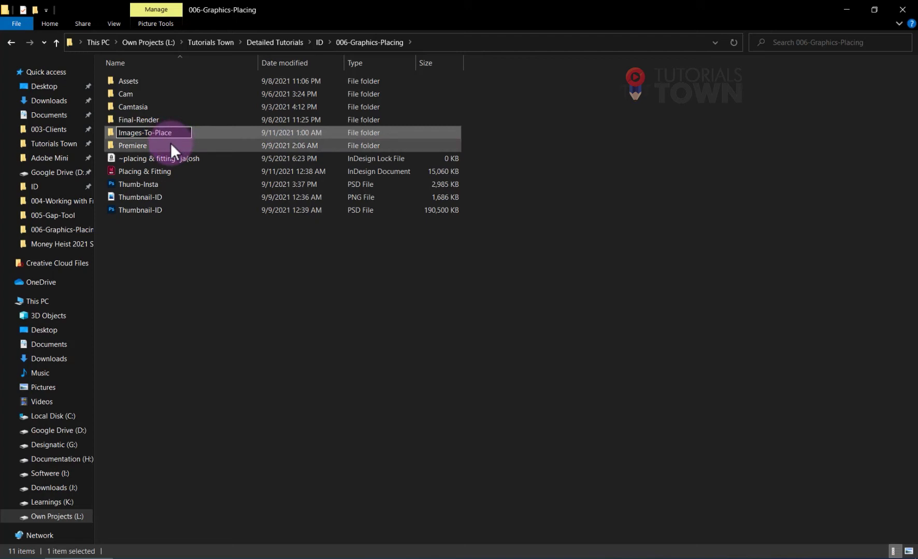
{"action": "key", "text": "Return"}
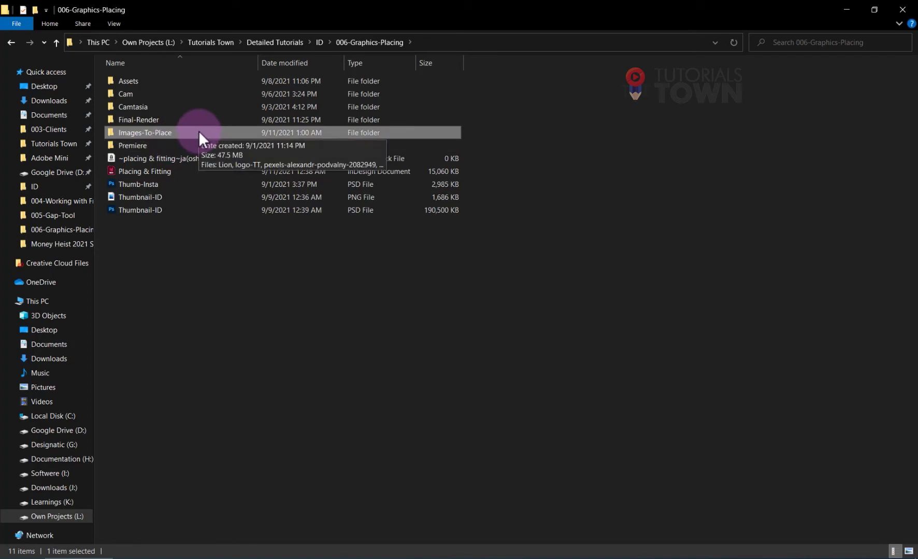
{"action": "double_click", "coordinate": [185, 133]}
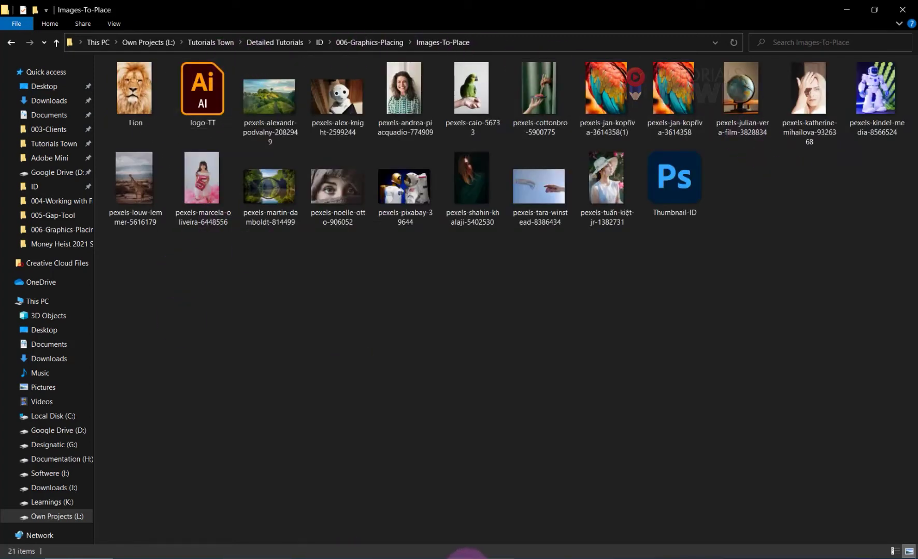
{"action": "left_click", "coordinate": [467, 550]}
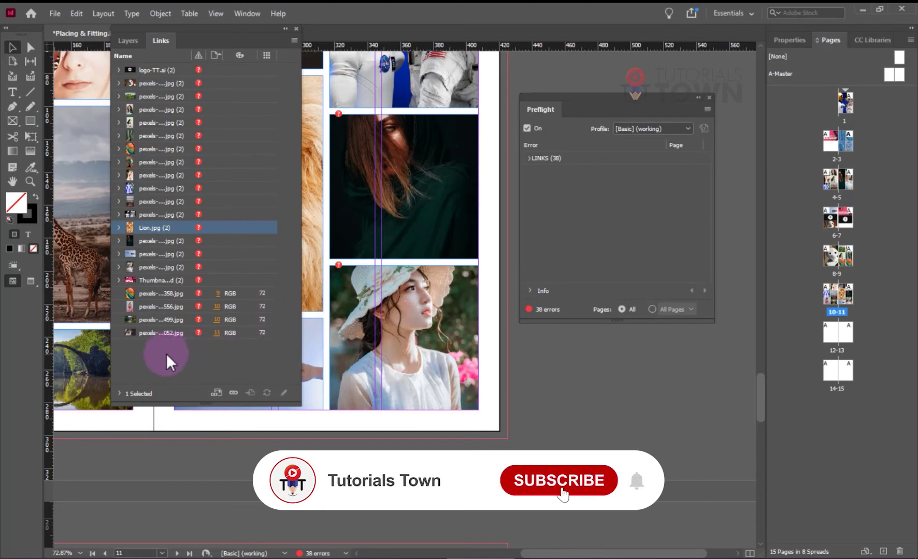
Step: Go to the missing pexels-noelle-otto-906052 image on page 11 from its entry in the Links panel
{"action": "left_click", "coordinate": [133, 331]}
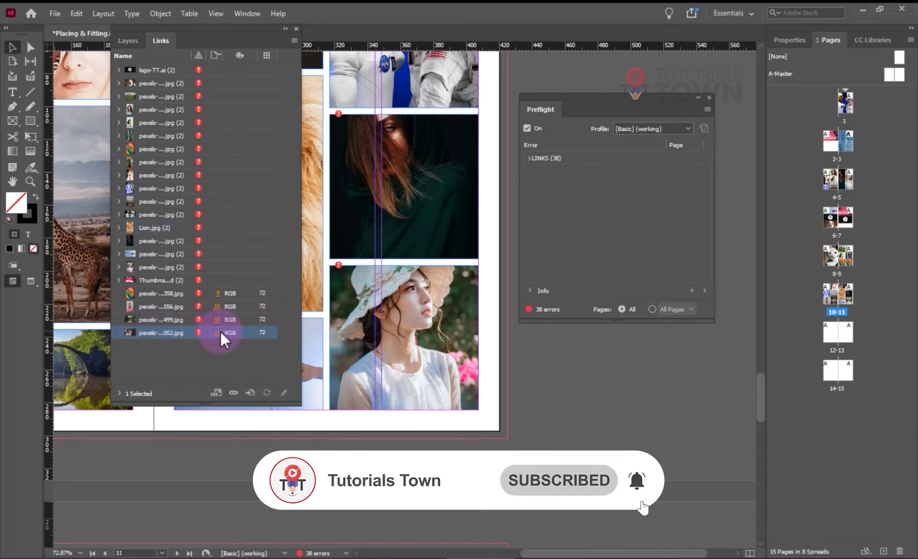
{"action": "left_click", "coordinate": [218, 333]}
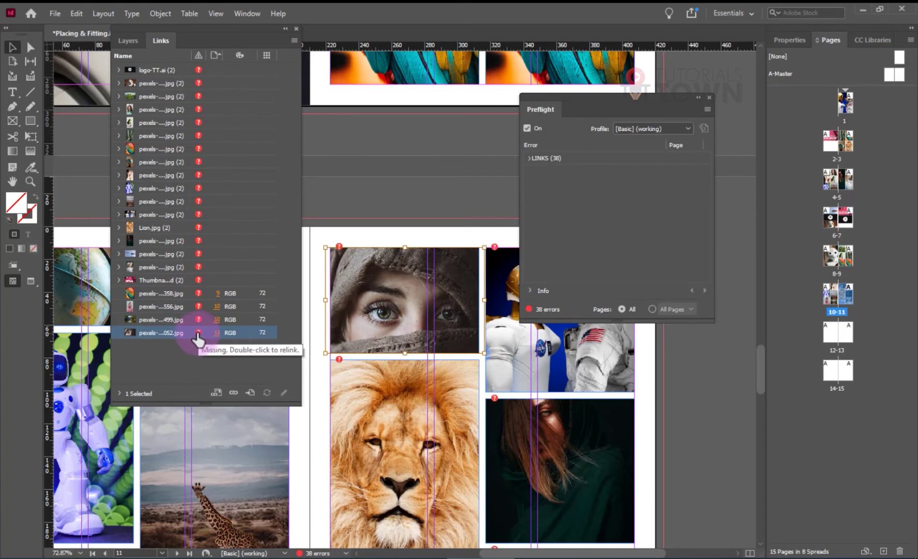
{"action": "right_click", "coordinate": [165, 337]}
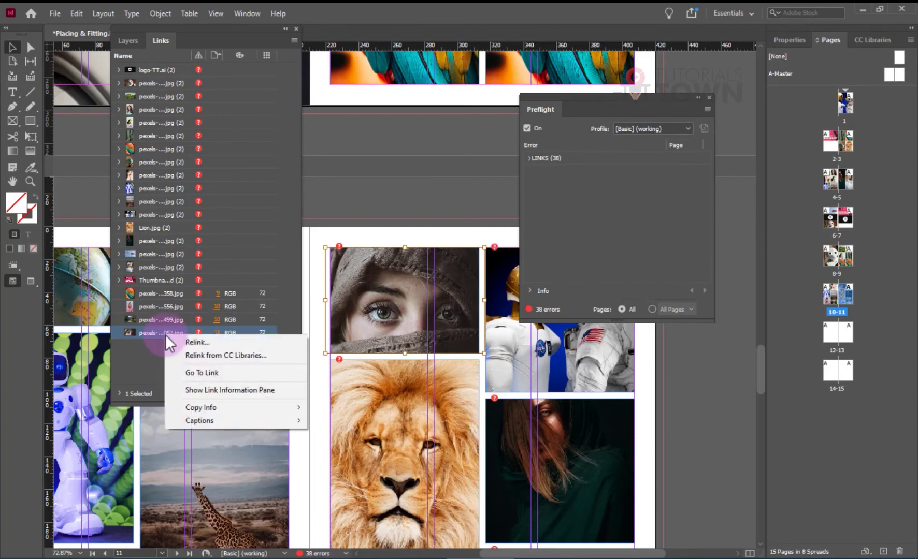
{"action": "left_click", "coordinate": [157, 333]}
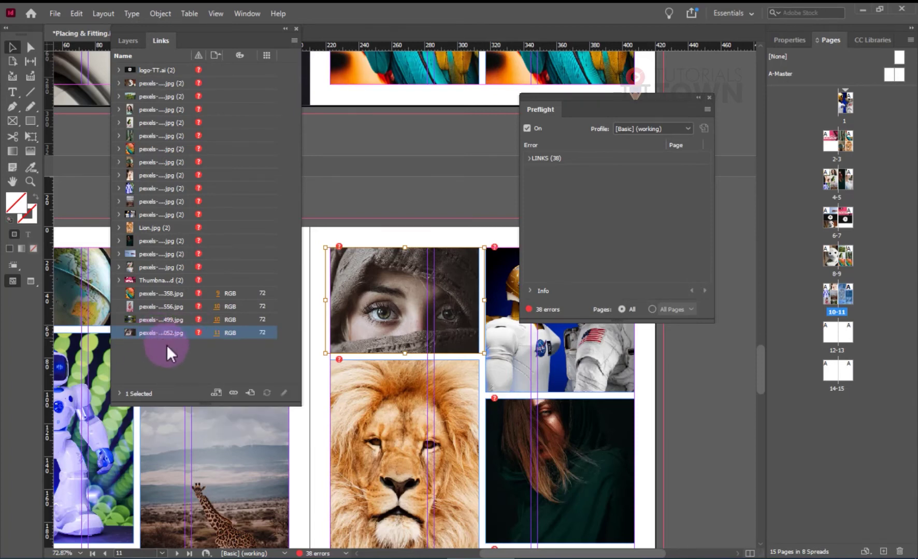
Step: Relink the image to pexels-noelle-otto-906052 in Images-To-Place, searching that folder for the other missing links
{"action": "left_click", "coordinate": [234, 393]}
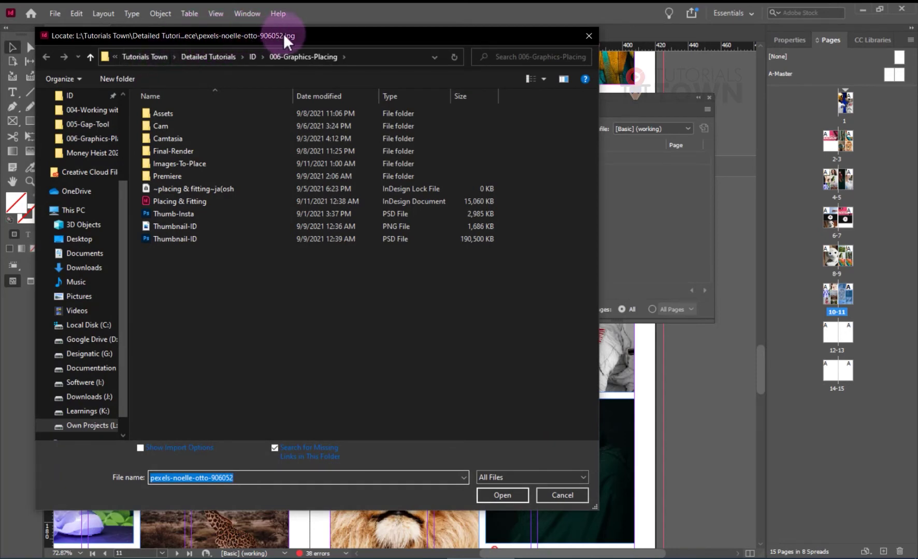
{"action": "double_click", "coordinate": [185, 162]}
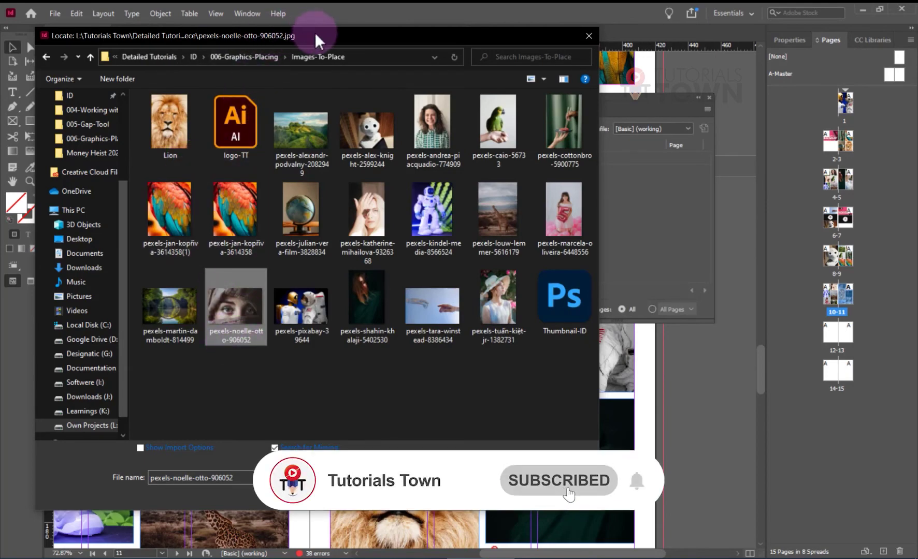
{"action": "left_click_drag", "start_coordinate": [315, 32], "coordinate": [395, 69]}
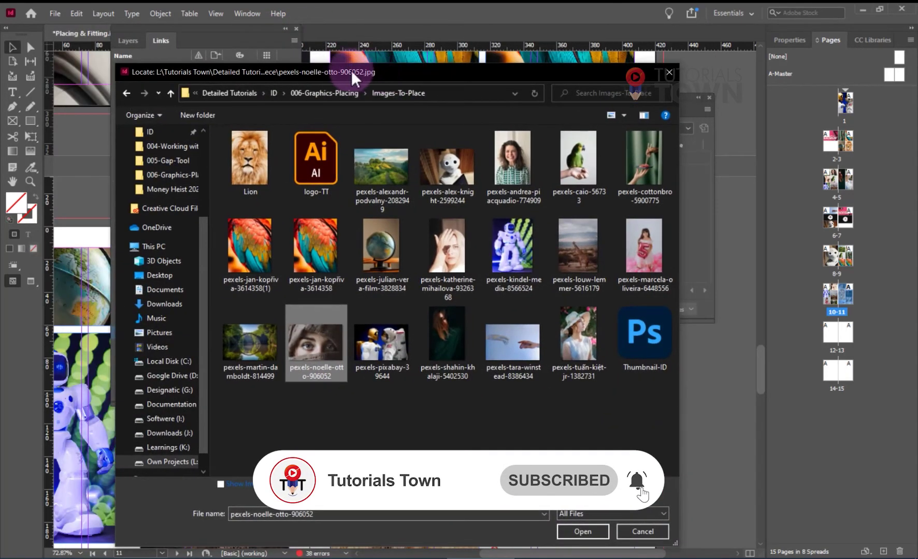
{"action": "double_click", "coordinate": [310, 352]}
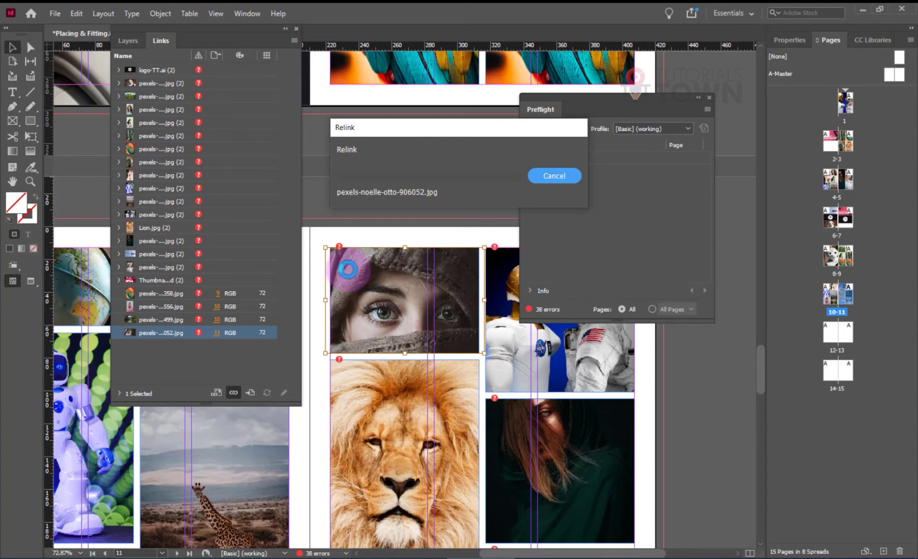
{"action": "left_click_drag", "start_coordinate": [394, 248], "coordinate": [361, 241]}
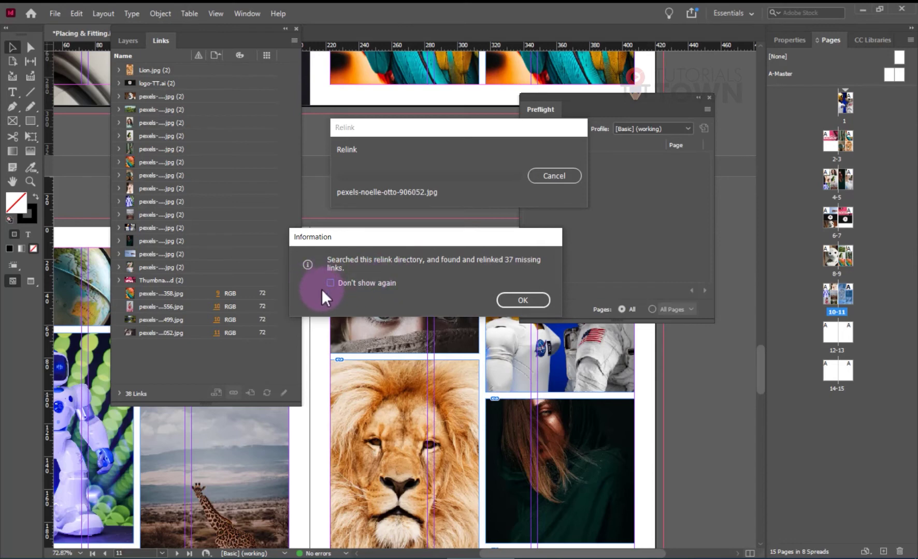
{"action": "left_click", "coordinate": [512, 296]}
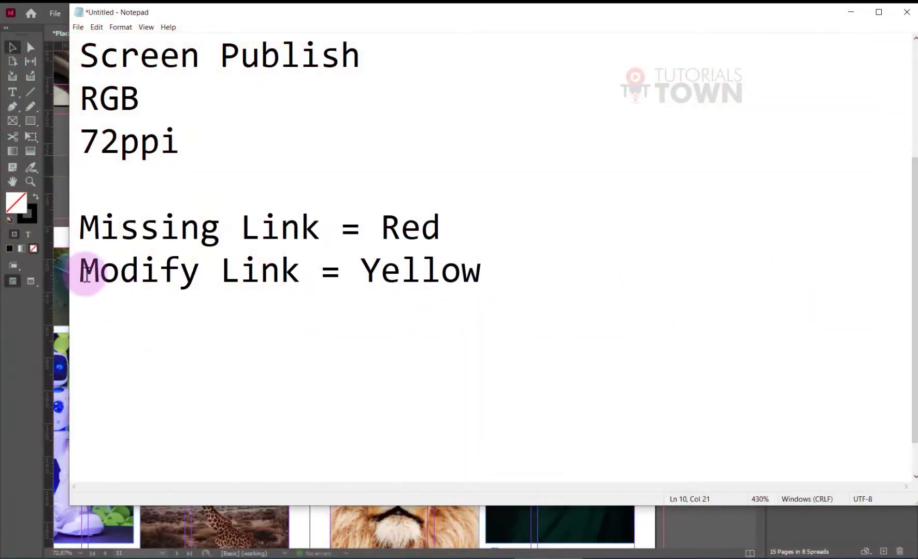
Step: Highlight the "Modify Link = Yellow" note in Notepad, then open logo-TT from the Images-To-Place folder in Illustrator
{"action": "left_click_drag", "start_coordinate": [80, 269], "coordinate": [498, 279]}
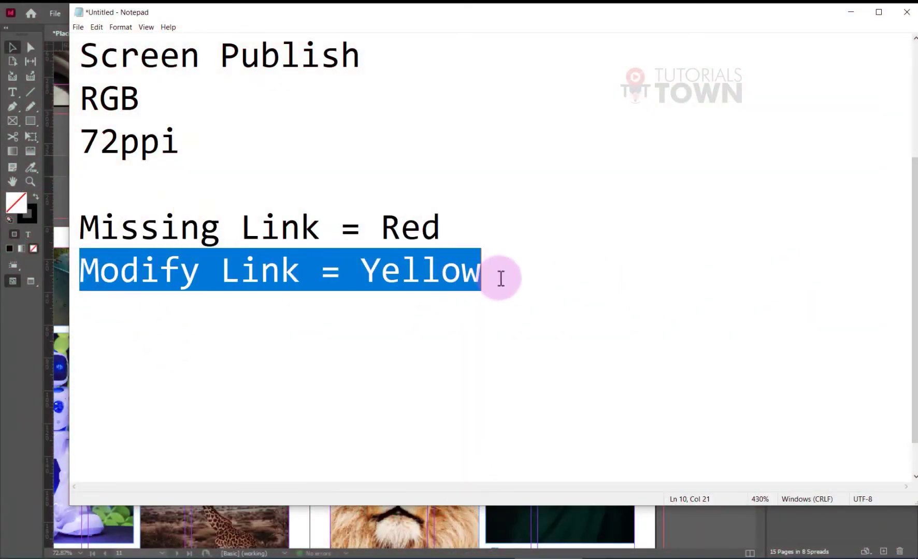
{"action": "left_click", "coordinate": [850, 12]}
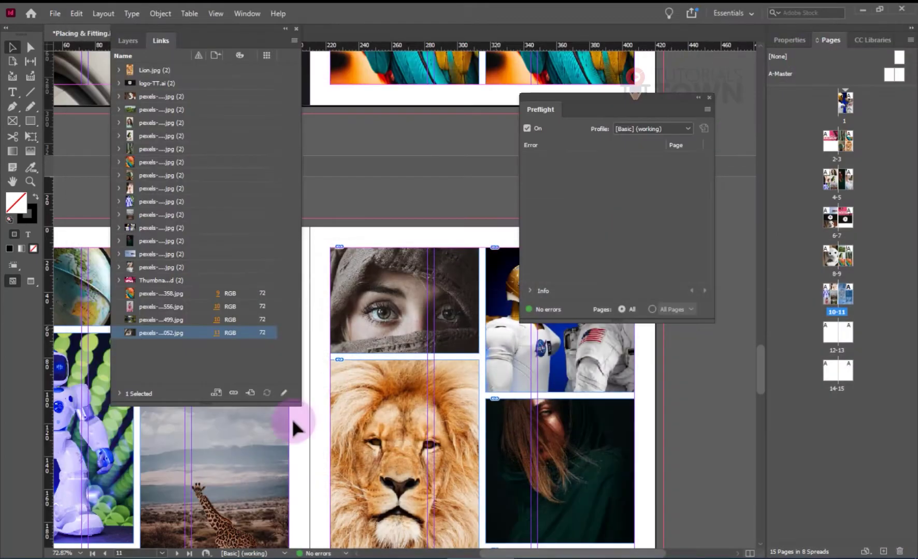
{"action": "left_click", "coordinate": [88, 500]}
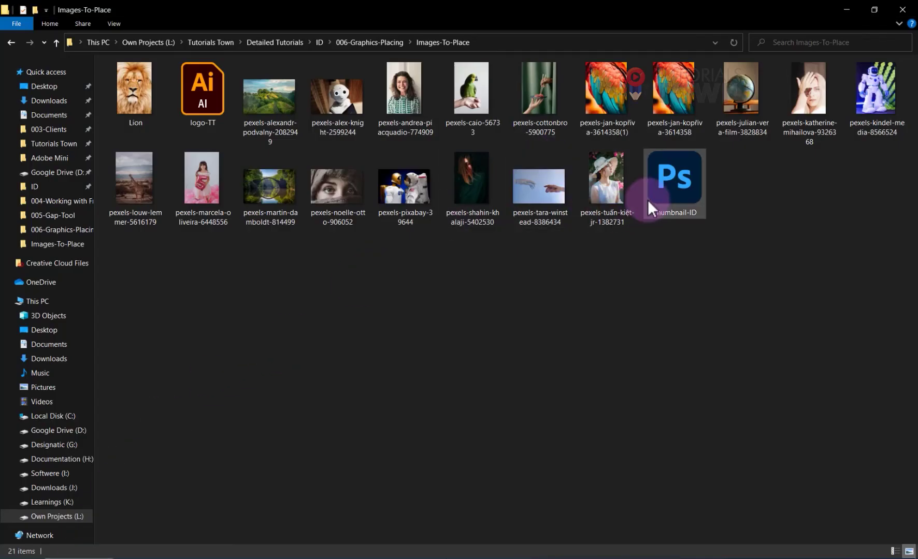
{"action": "left_click", "coordinate": [206, 93]}
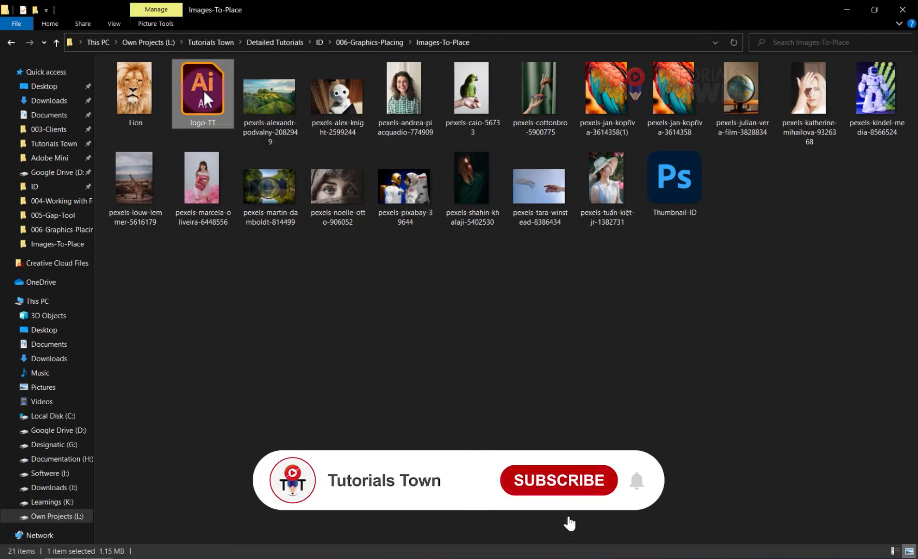
{"action": "left_click", "coordinate": [214, 196]}
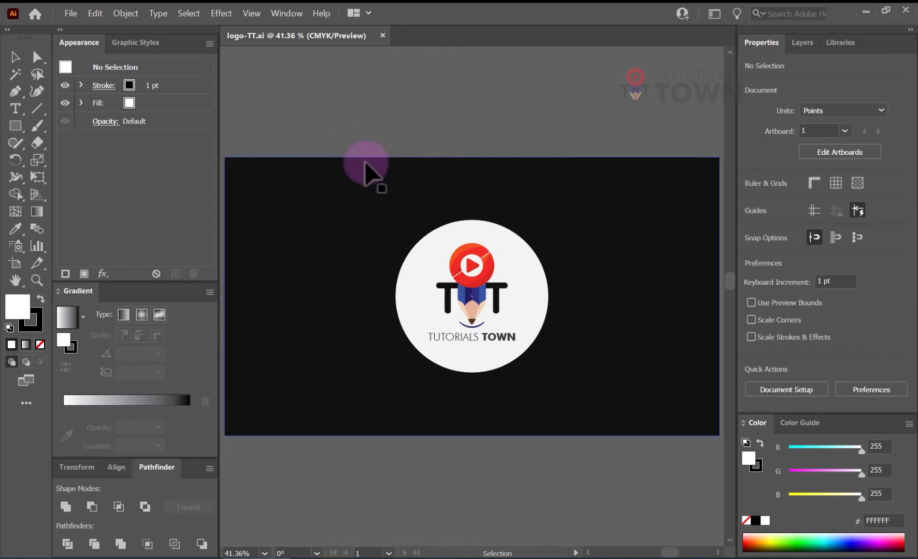
Step: Switch to InDesign, go to the page 6 instance of logo-TT.ai through the Links panel, and close the Preflight panel
{"action": "left_click", "coordinate": [440, 552]}
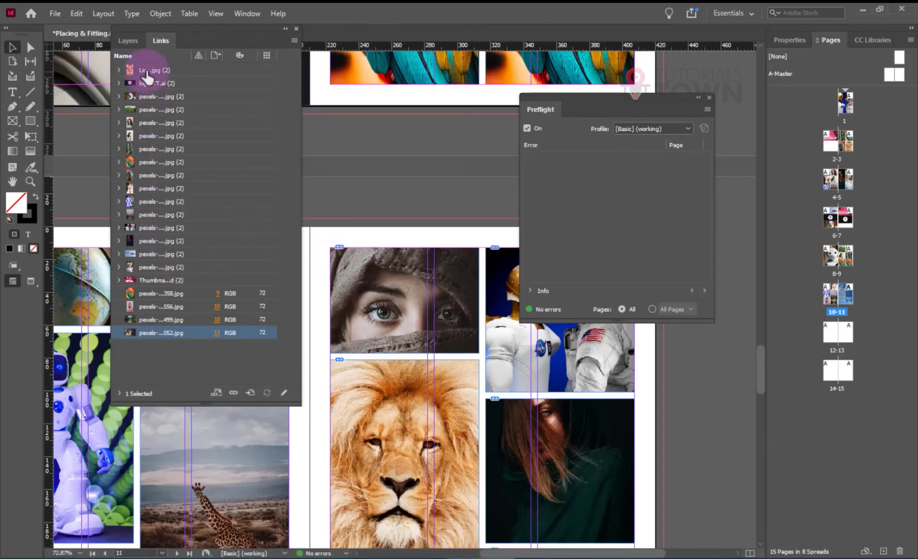
{"action": "left_click", "coordinate": [119, 82]}
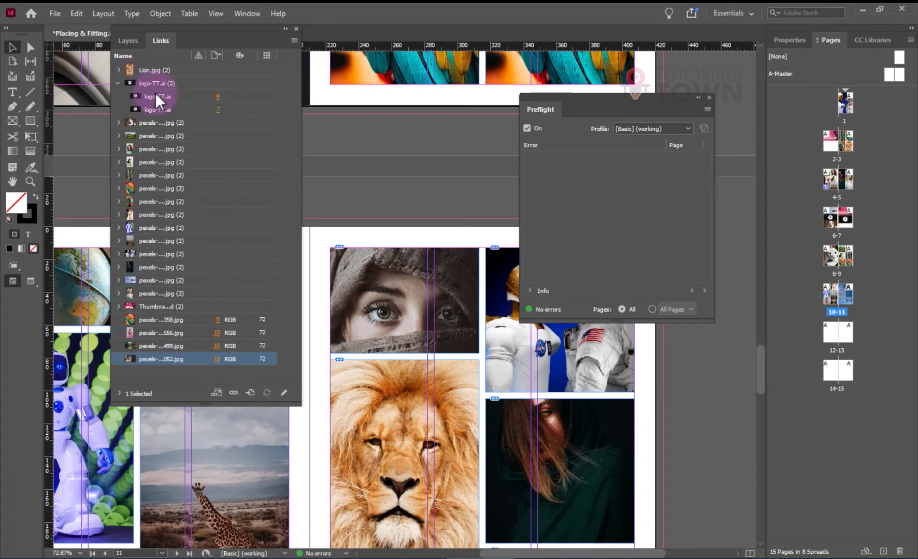
{"action": "left_click", "coordinate": [218, 96]}
{"action": "left_click_drag", "start_coordinate": [373, 324], "coordinate": [419, 362]}
{"action": "left_click", "coordinate": [708, 98]}
{"action": "scroll", "coordinate": [502, 322], "scroll_direction": "down", "scroll_amount": 3}
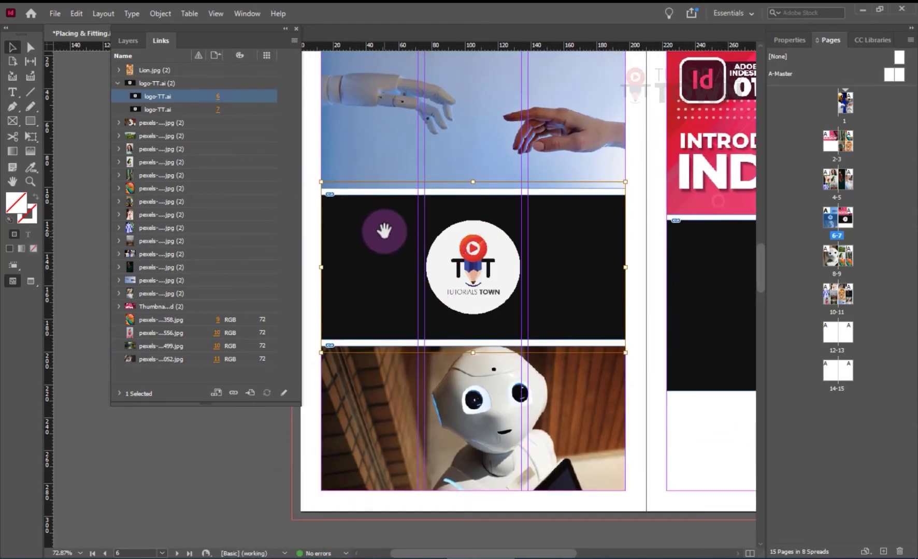
Step: Switch to Illustrator and fill the logo's background rectangle with the dark blue sampled from the pencil using the Eyedropper
{"action": "left_click", "coordinate": [249, 554]}
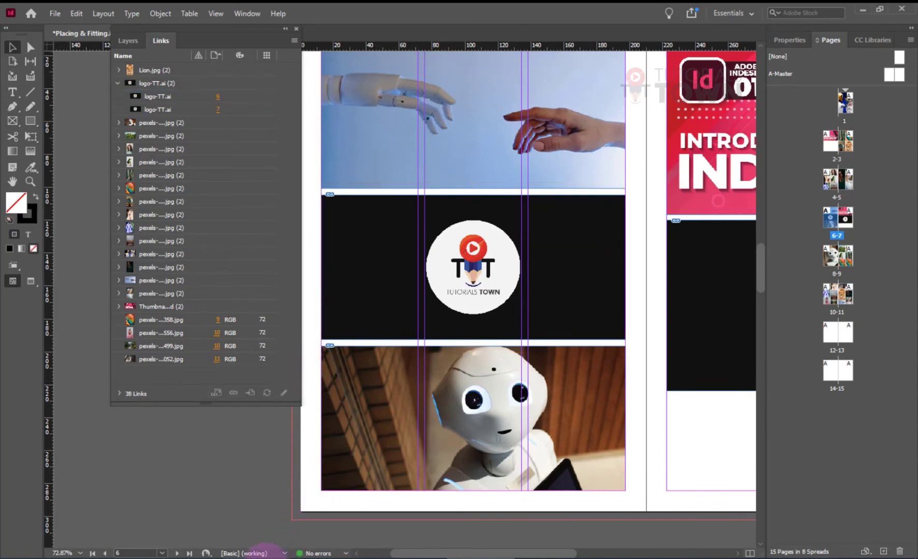
{"action": "left_click", "coordinate": [244, 204]}
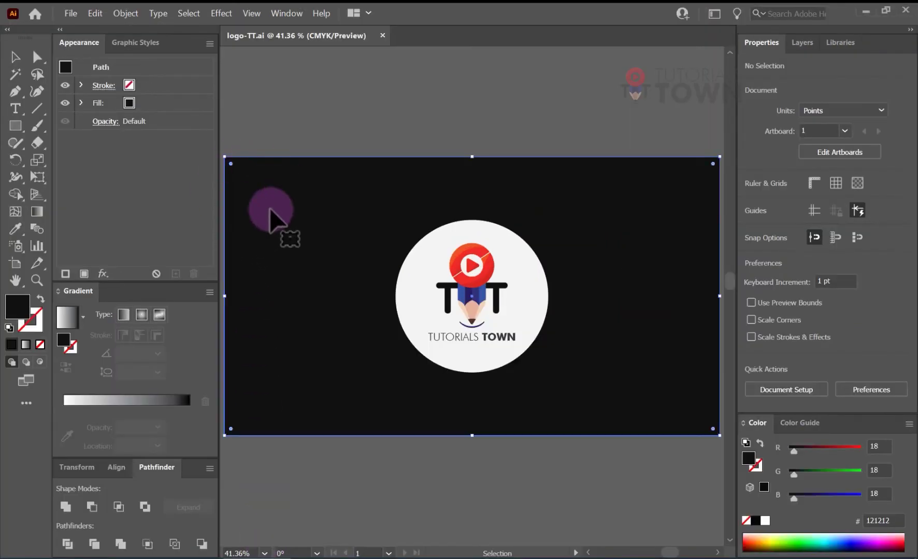
{"action": "key", "text": "i"}
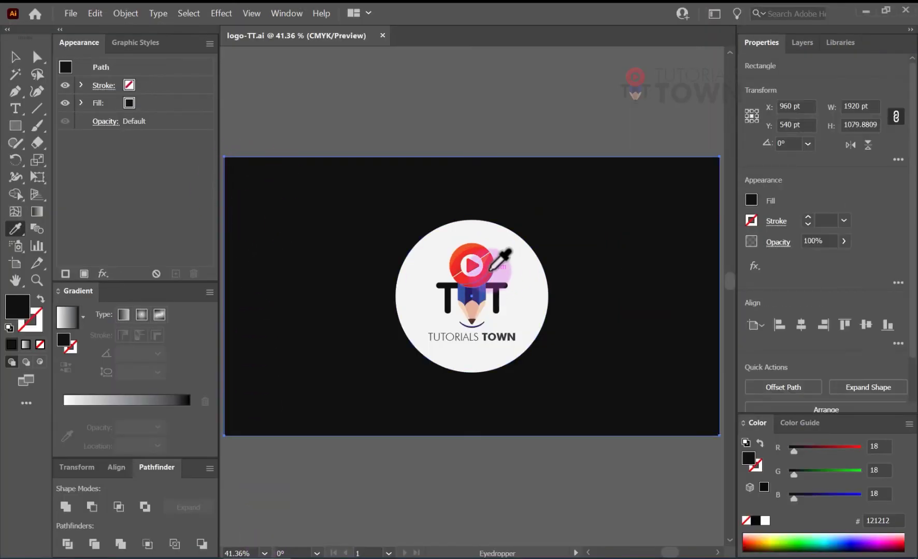
{"action": "left_click", "coordinate": [490, 263]}
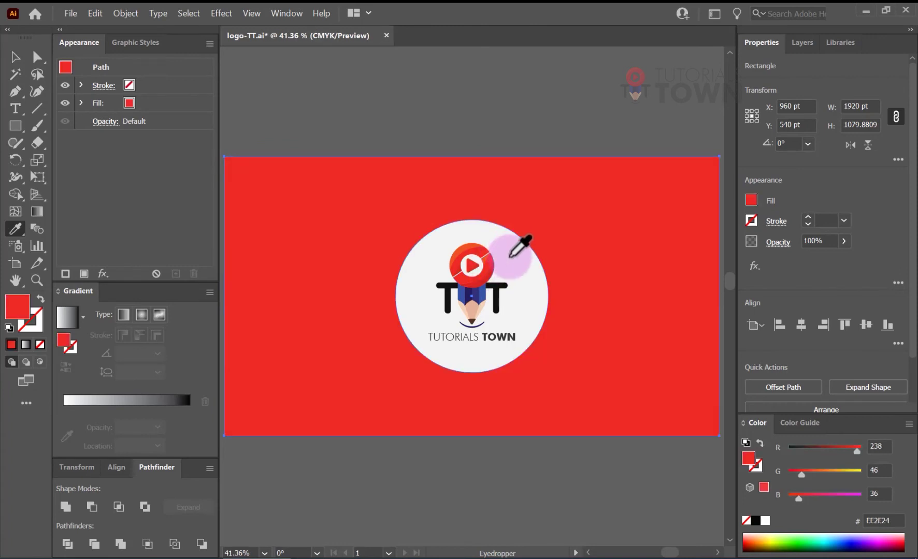
{"action": "left_click", "coordinate": [472, 296]}
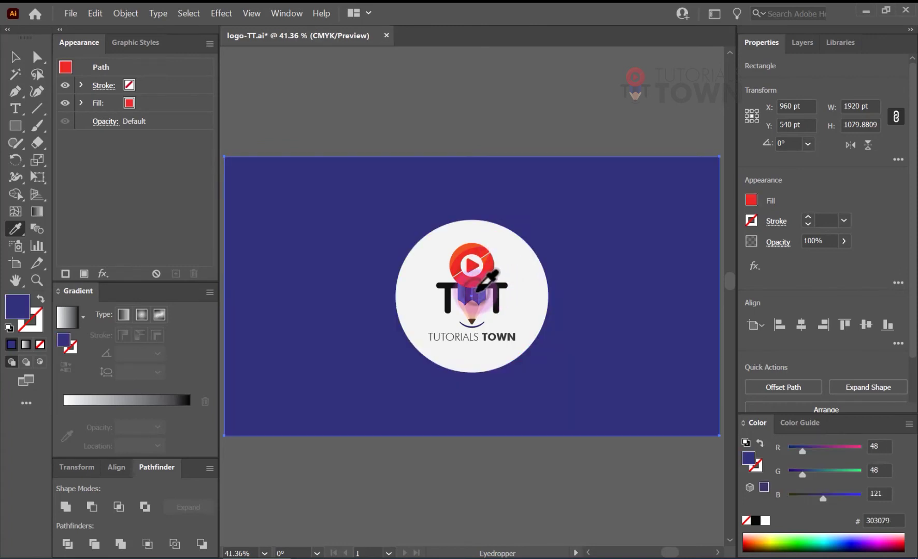
Step: Save the recoloured logo-TT.ai file
{"action": "key", "text": "ctrl"}
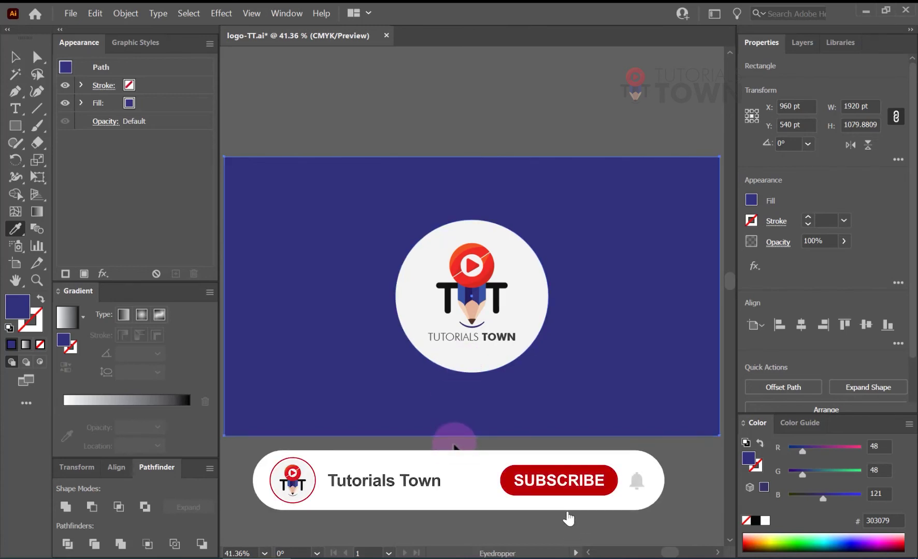
{"action": "key", "text": "ctrl"}
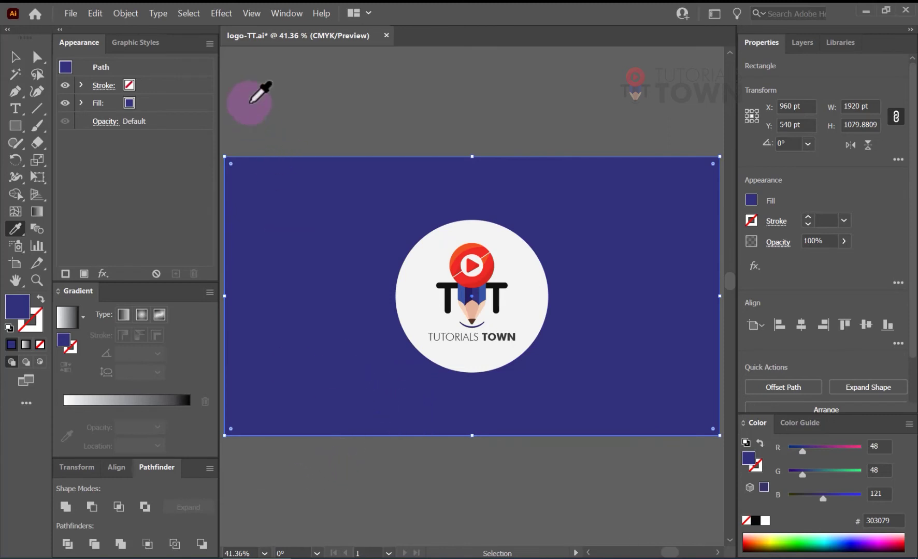
{"action": "key", "text": "ctrl+s"}
{"action": "left_click", "coordinate": [70, 13]}
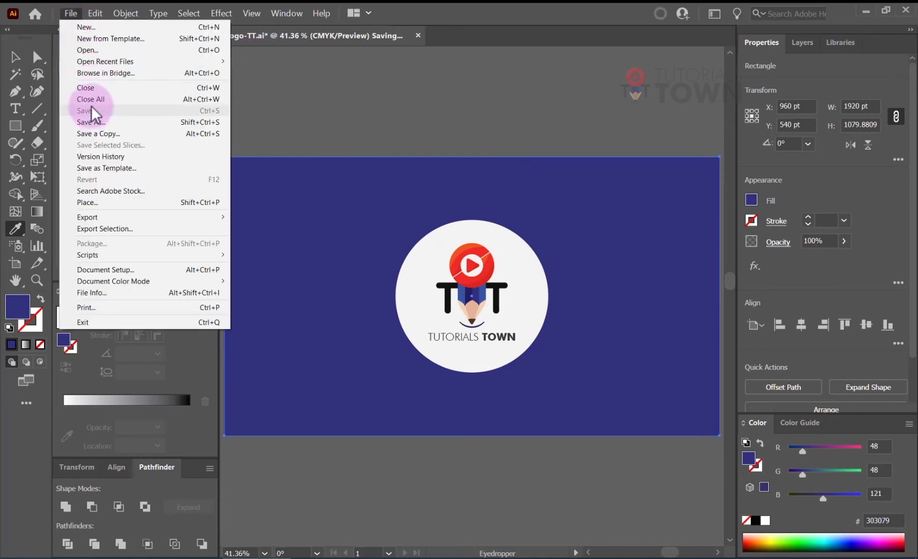
{"action": "left_click", "coordinate": [298, 54]}
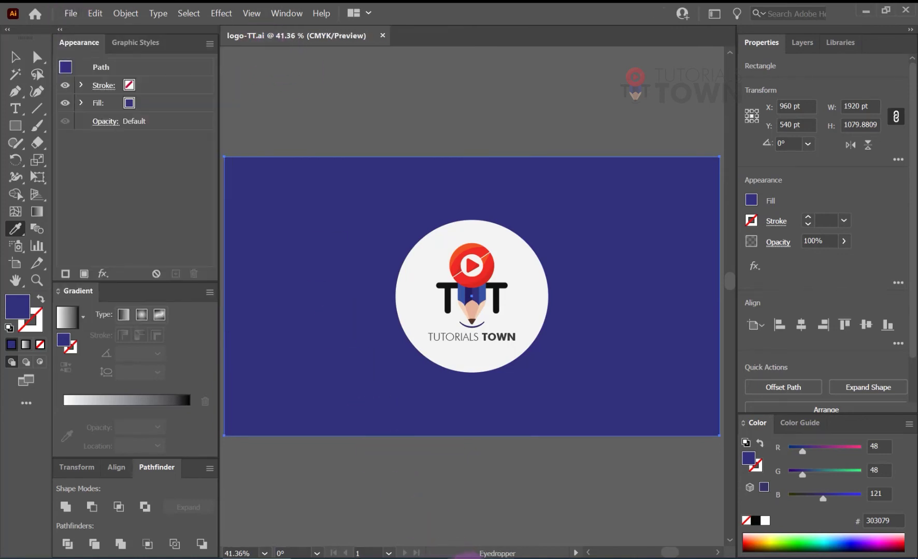
Step: Switch back to InDesign and check the status of the logo-TT.ai links on pages 6 and 7
{"action": "mouse_move", "coordinate": [469, 555]}
{"action": "left_click", "coordinate": [429, 521]}
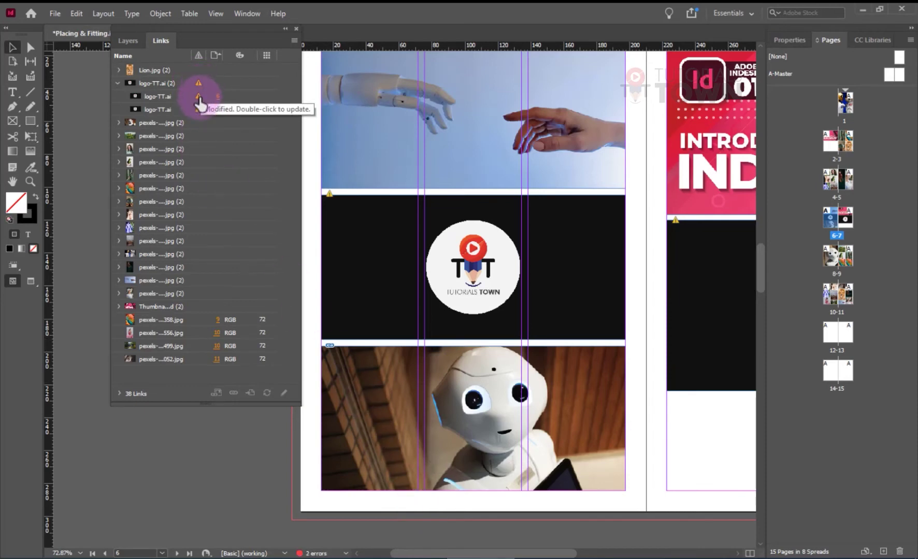
{"action": "mouse_move", "coordinate": [200, 112]}
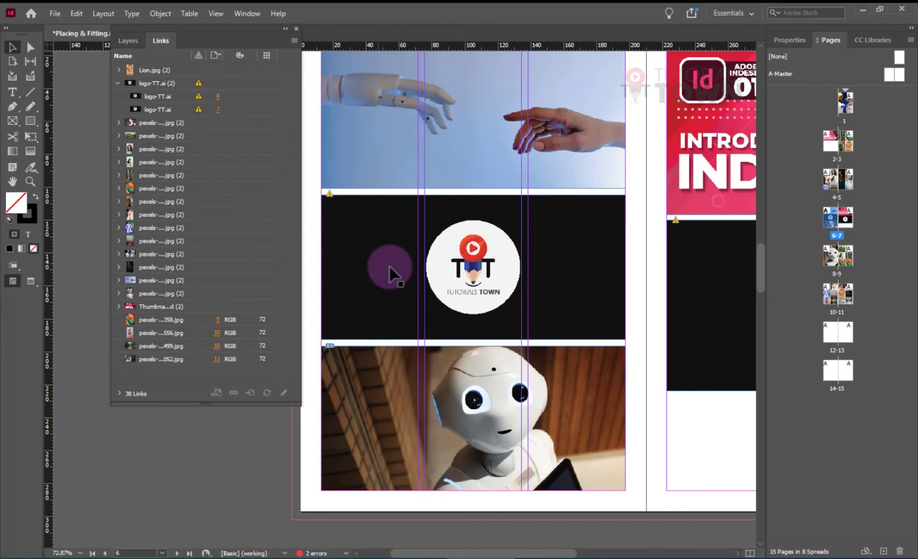
Step: Update both modified logo-TT.ai links so pages 6 and 7 use the recoloured logo
{"action": "double_click", "coordinate": [198, 89]}
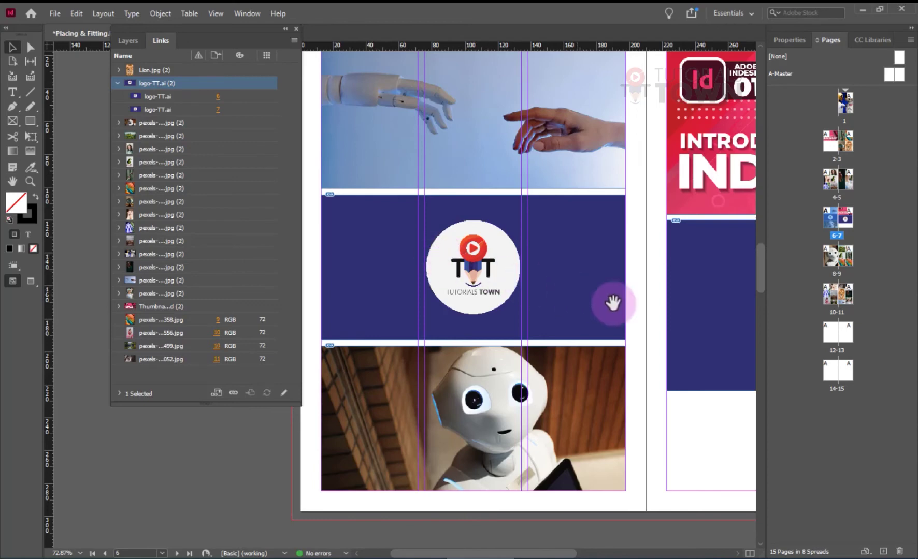
{"action": "left_click_drag", "start_coordinate": [608, 303], "coordinate": [556, 264]}
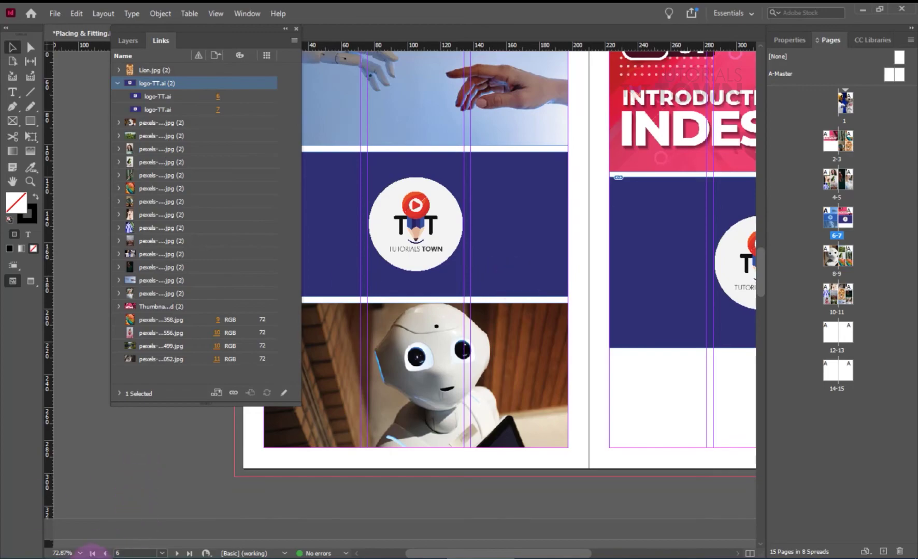
Step: Switch to File Explorer and open the balloon girl, arched bridge and hooded face photos from Images-To-Place in Photoshop
{"action": "left_click", "coordinate": [76, 557]}
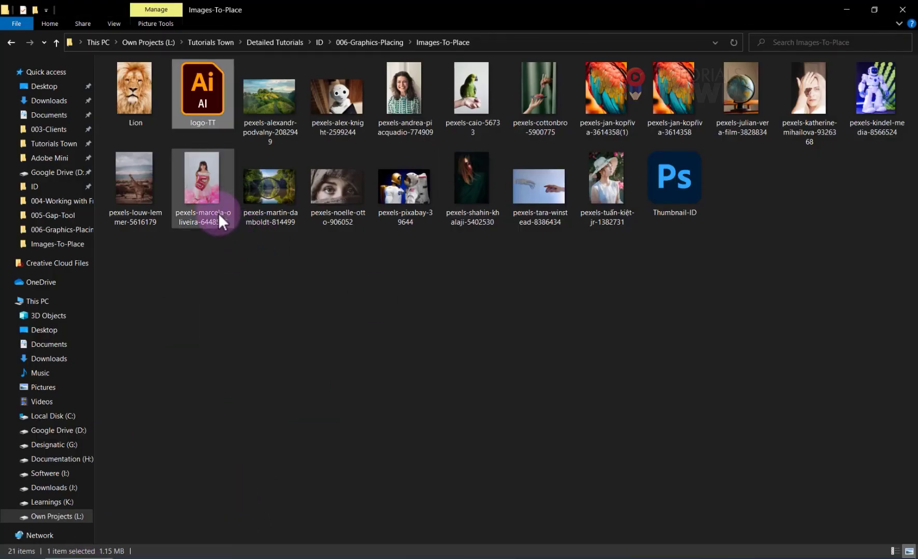
{"action": "left_click", "coordinate": [210, 194]}
{"action": "left_click", "coordinate": [292, 192], "text": "ctrl"}
{"action": "left_click", "coordinate": [341, 202], "text": "ctrl"}
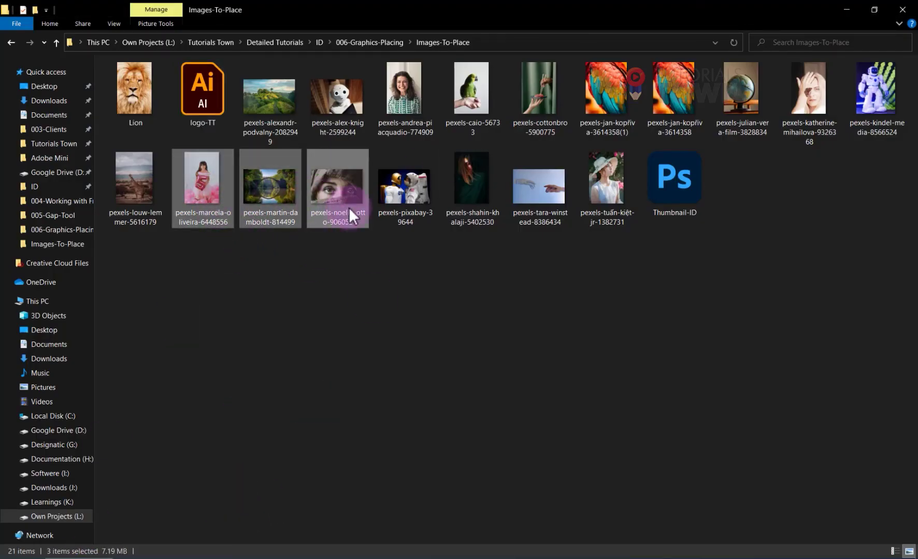
{"action": "left_click_drag", "start_coordinate": [349, 207], "coordinate": [236, 328]}
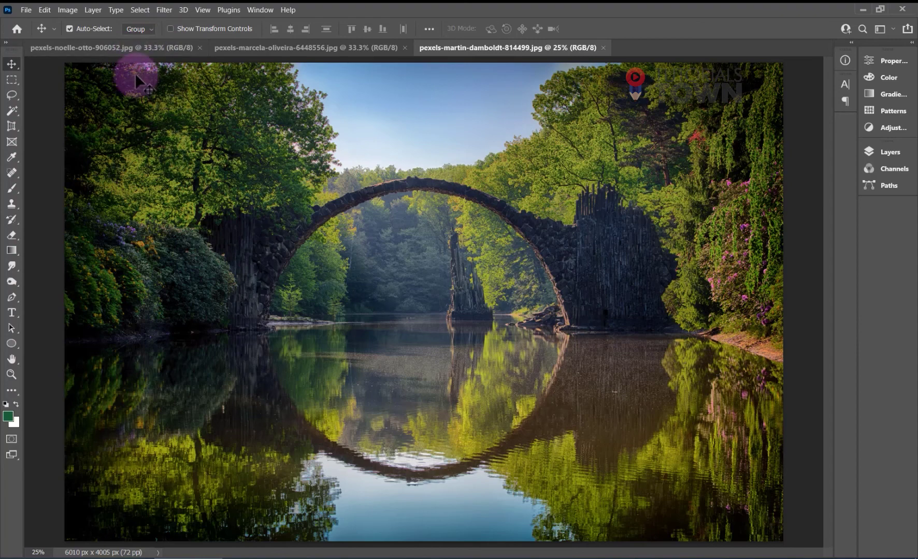
Step: Recolour the hooded face photo with Hue/Saturation at hue +57 and saturation +49, and save it as a quality 12 JPEG
{"action": "left_click", "coordinate": [116, 46]}
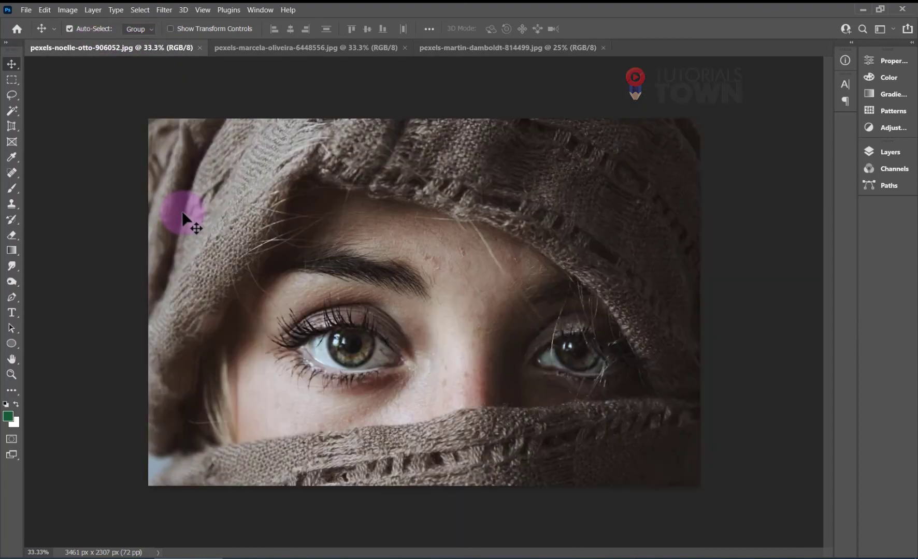
{"action": "left_click", "coordinate": [66, 8]}
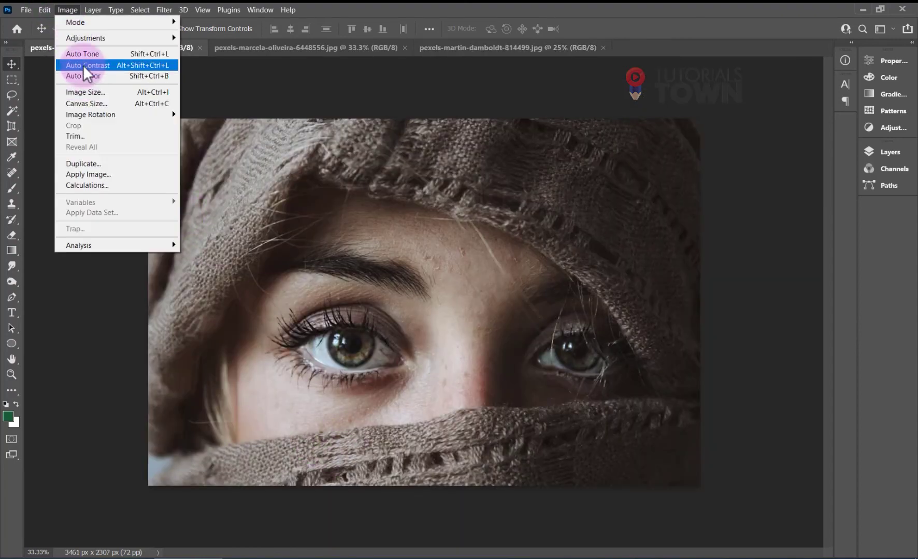
{"action": "mouse_move", "coordinate": [88, 39]}
{"action": "left_click", "coordinate": [209, 98]}
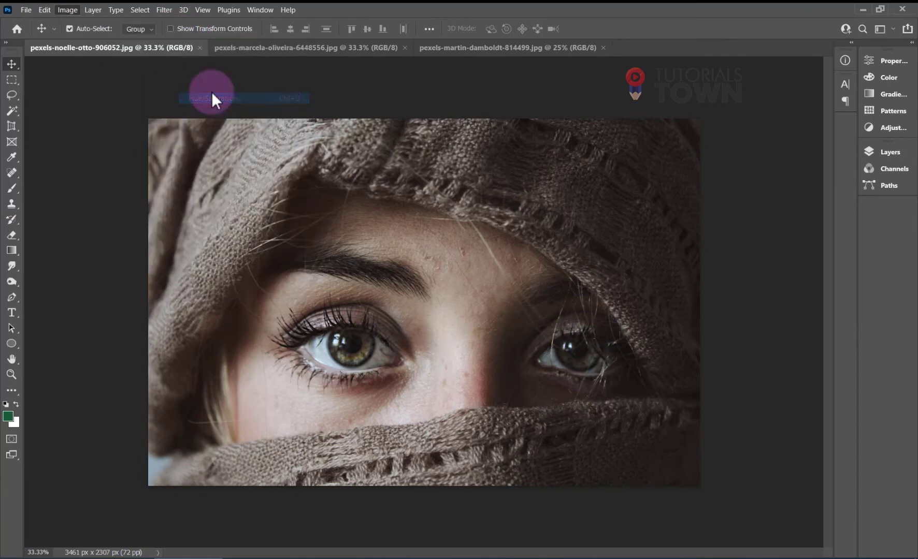
{"action": "left_click_drag", "start_coordinate": [128, 303], "coordinate": [154, 306]}
{"action": "left_click_drag", "start_coordinate": [125, 334], "coordinate": [155, 332]}
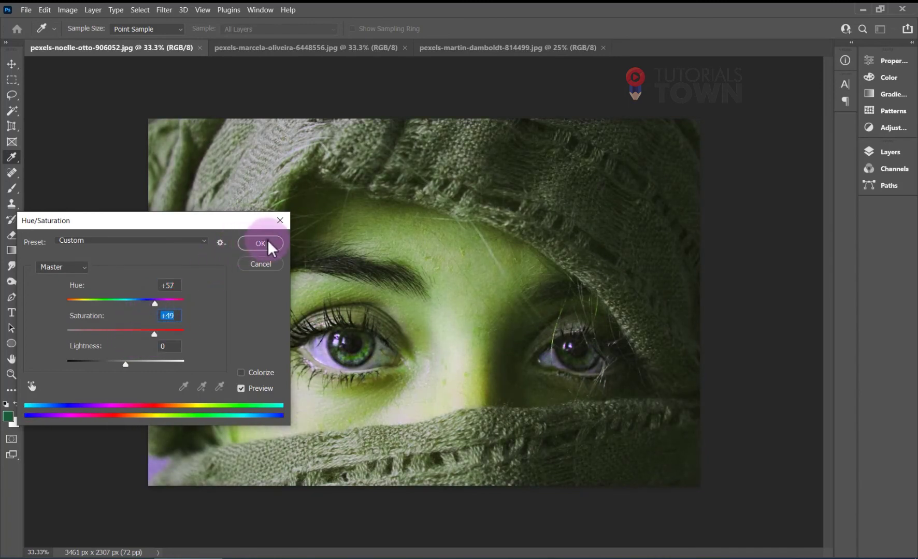
{"action": "left_click", "coordinate": [264, 245]}
{"action": "key", "text": "ctrl+s"}
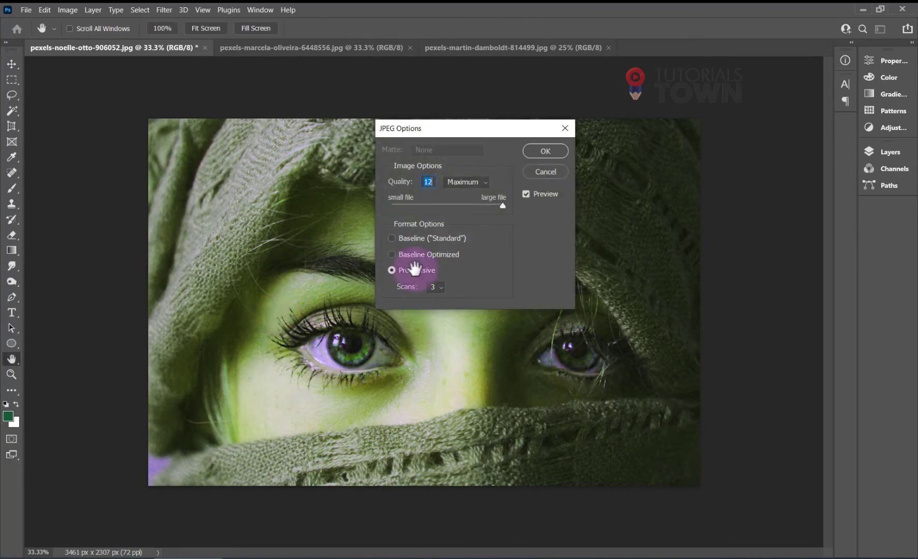
{"action": "key", "text": "Return"}
Step: Shift the balloon girl photo towards blue with a Hue/Saturation hue of about -130, and save it as a quality 12 JPEG
{"action": "left_click", "coordinate": [336, 48]}
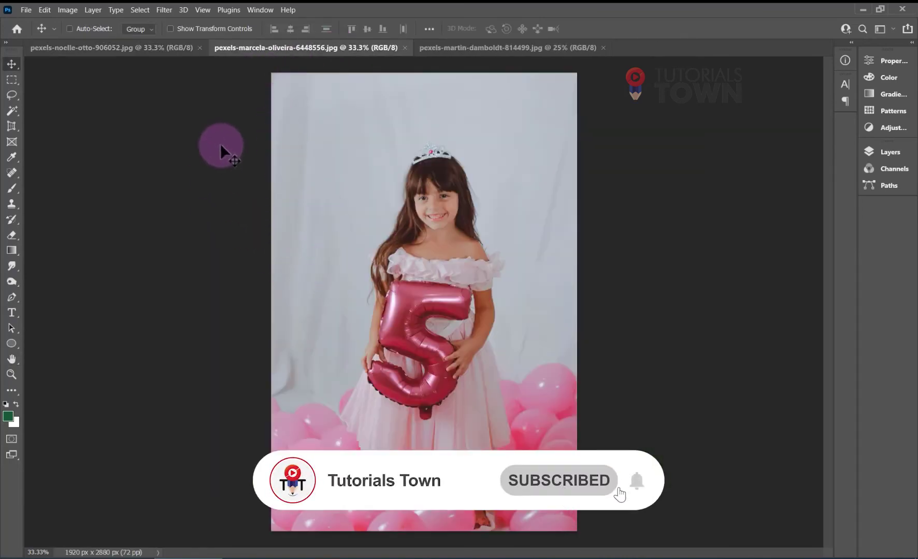
{"action": "key", "text": "ctrl+u"}
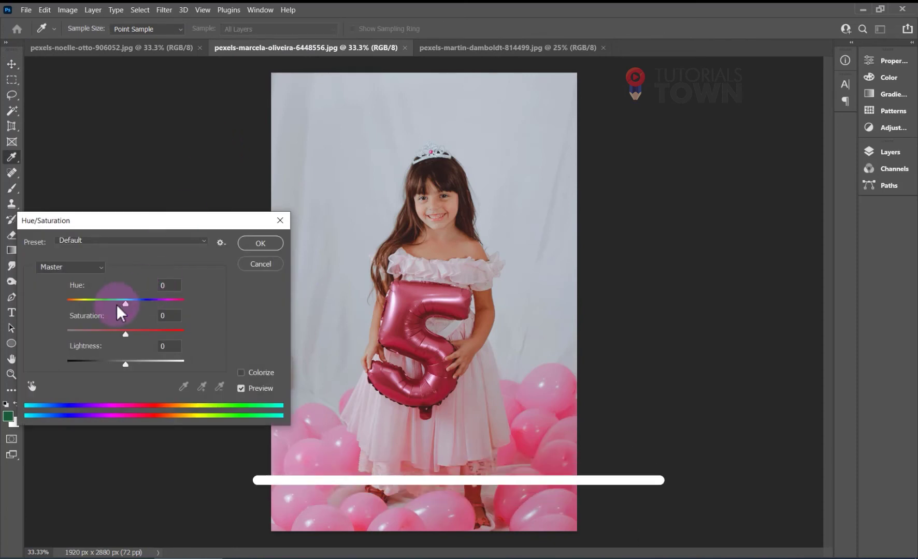
{"action": "left_click_drag", "start_coordinate": [126, 303], "coordinate": [81, 305]}
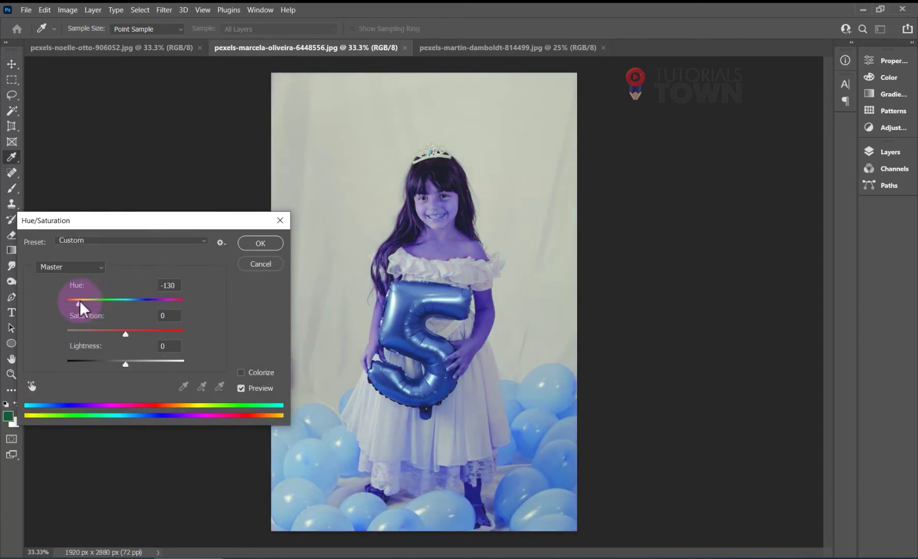
{"action": "left_click", "coordinate": [259, 243]}
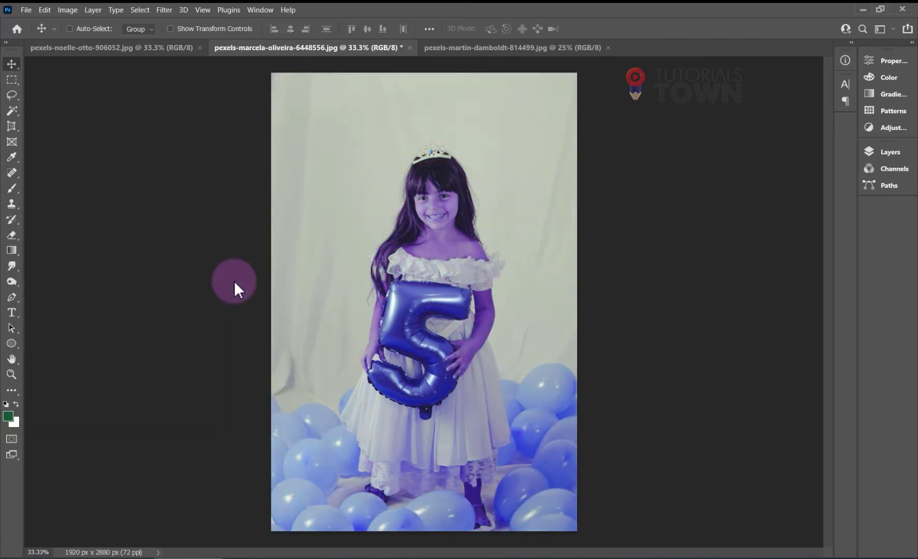
{"action": "key", "text": "ctrl+s"}
{"action": "left_click", "coordinate": [538, 149]}
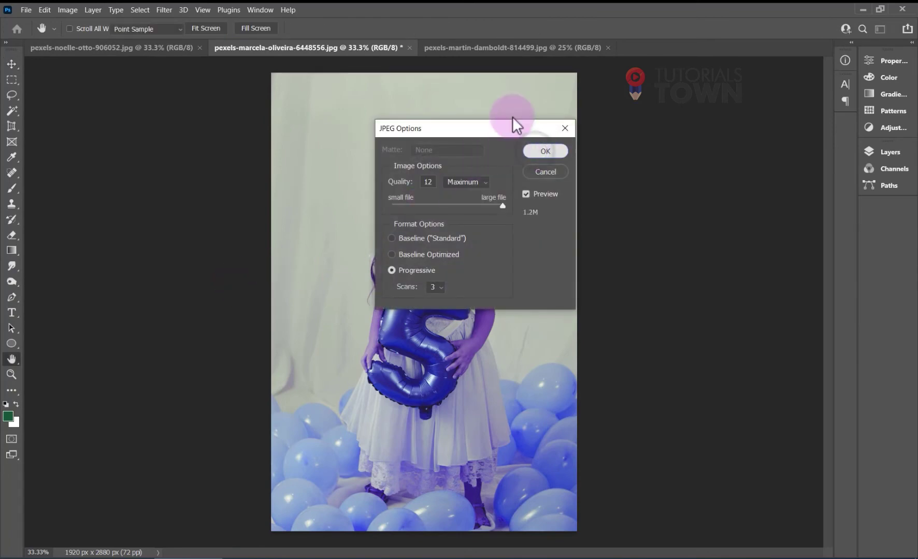
Step: Desaturate the arched bridge photo to black and white and save the JPEG
{"action": "left_click", "coordinate": [512, 48]}
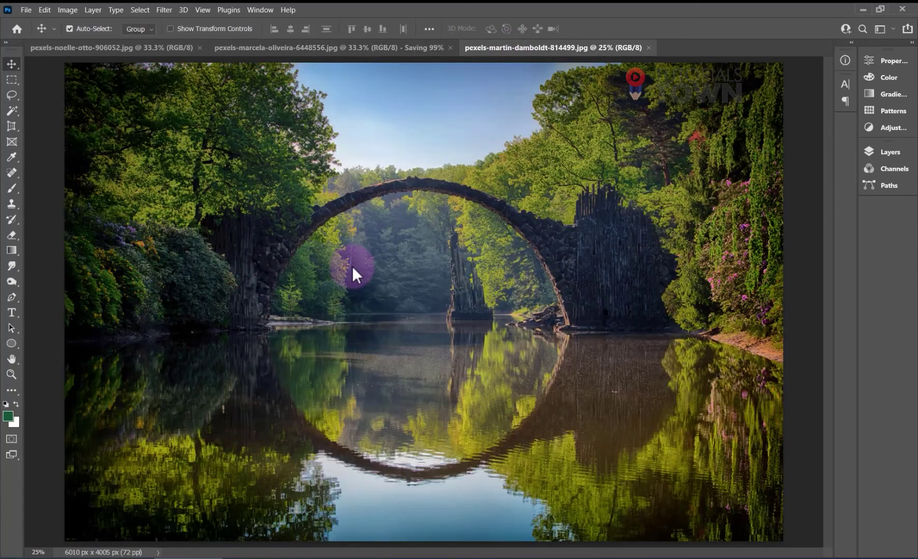
{"action": "left_click", "coordinate": [68, 9]}
{"action": "mouse_move", "coordinate": [100, 38]}
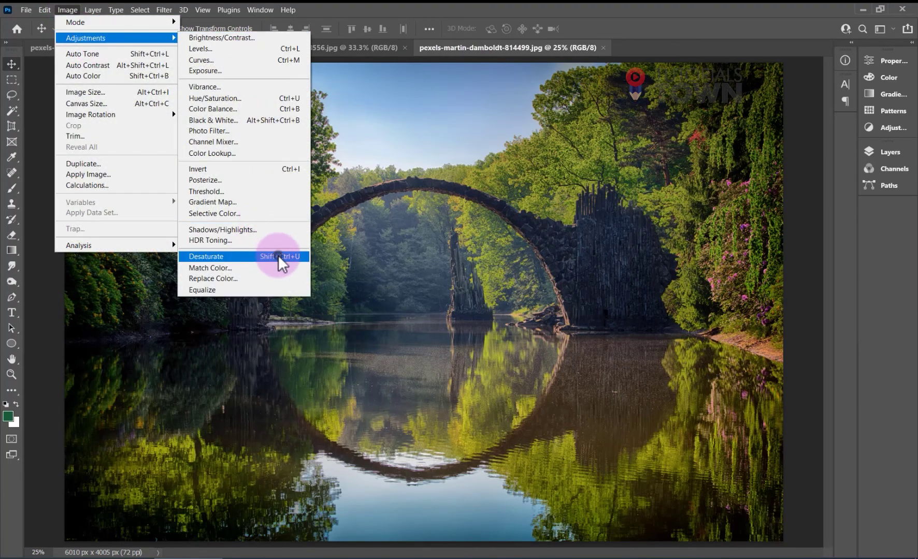
{"action": "key", "text": "Escape"}
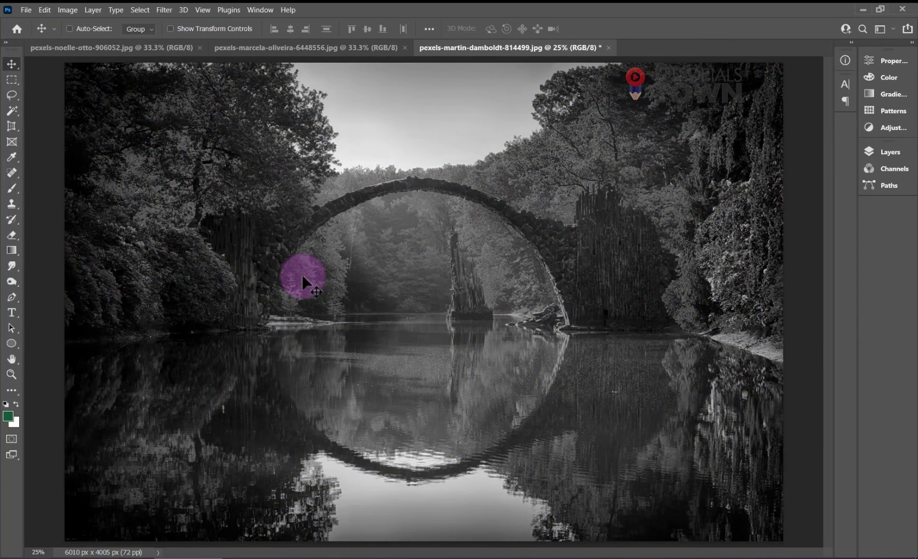
{"action": "key", "text": "ctrl+s"}
{"action": "left_click", "coordinate": [544, 151]}
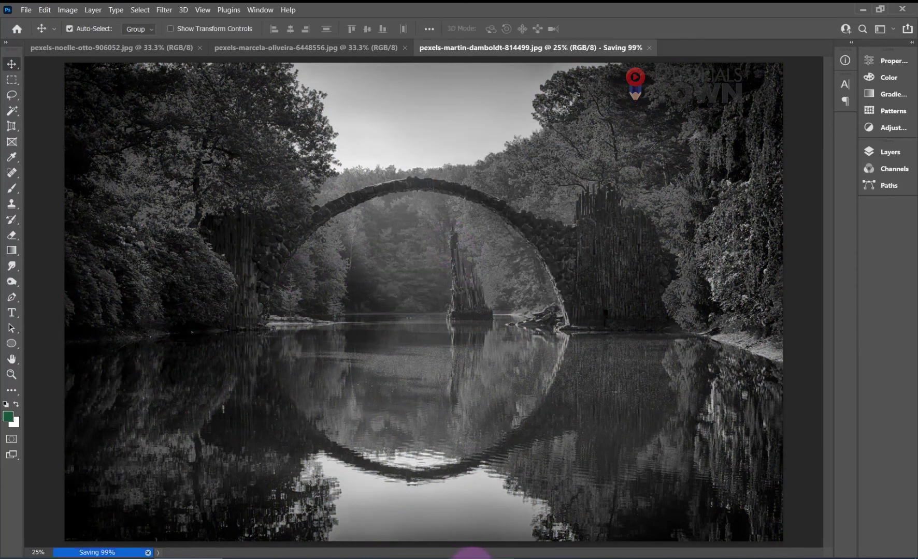
Step: Switch to InDesign and update all the modified image links on pages 10 and 11 at once
{"action": "mouse_move", "coordinate": [469, 557]}
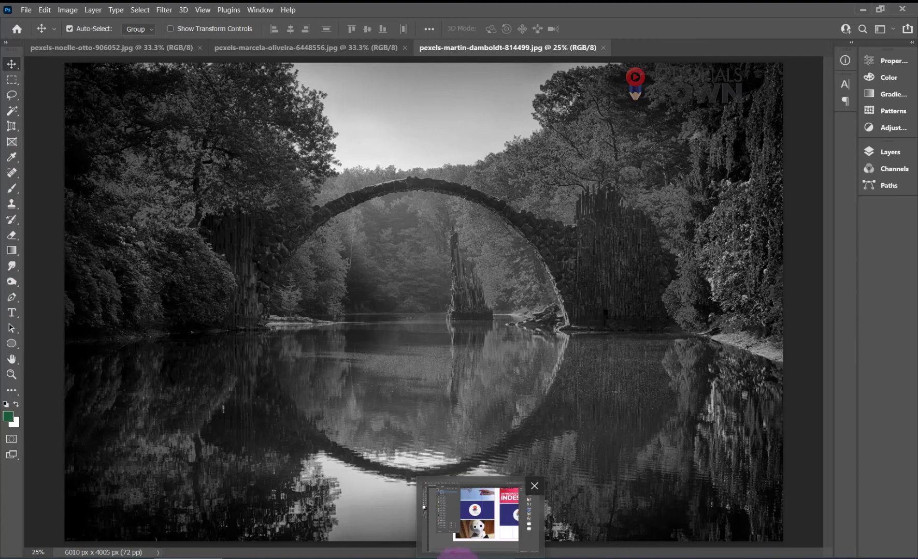
{"action": "left_click", "coordinate": [456, 554]}
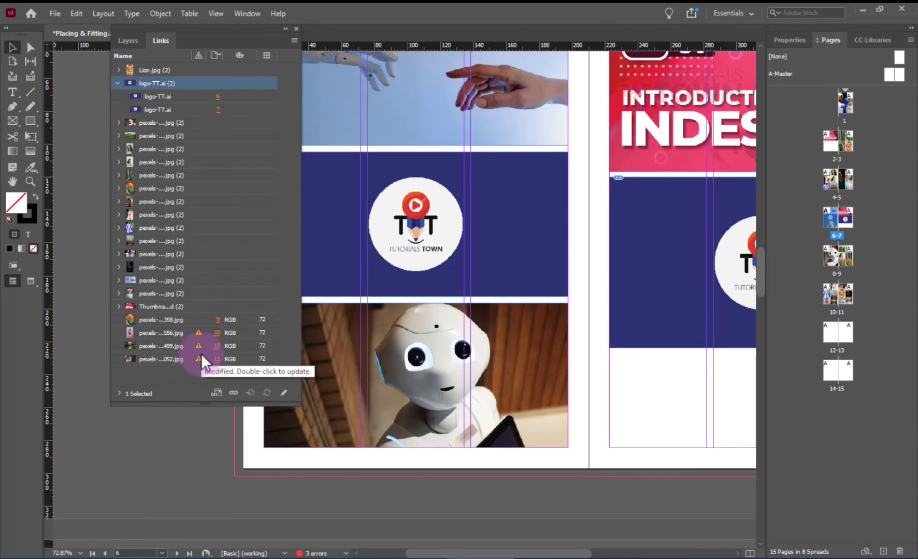
{"action": "mouse_move", "coordinate": [198, 356]}
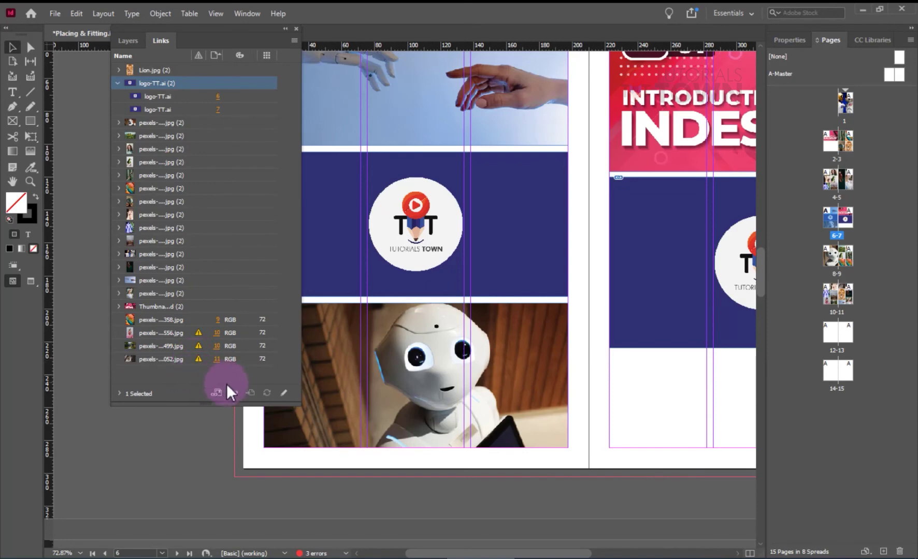
{"action": "left_click", "coordinate": [163, 333]}
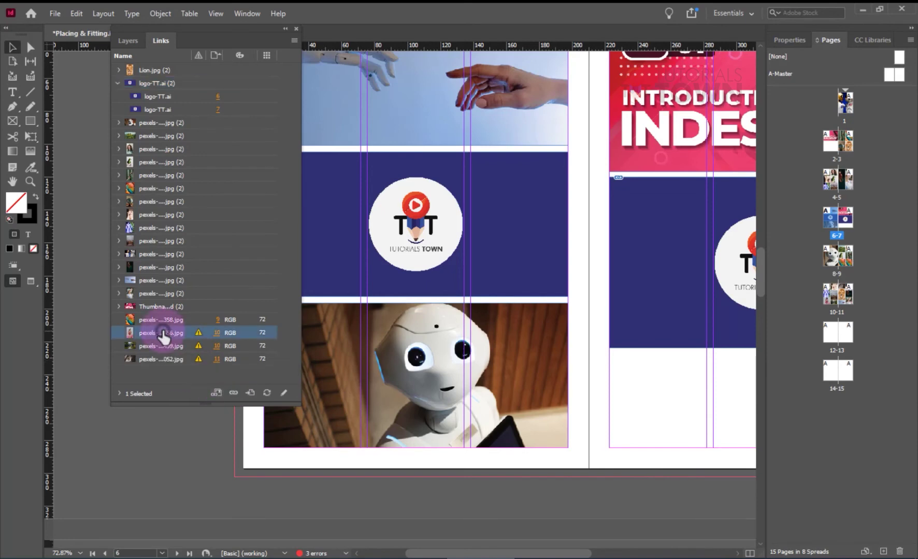
{"action": "key", "text": "alt"}
{"action": "left_click", "coordinate": [265, 394], "text": "alt"}
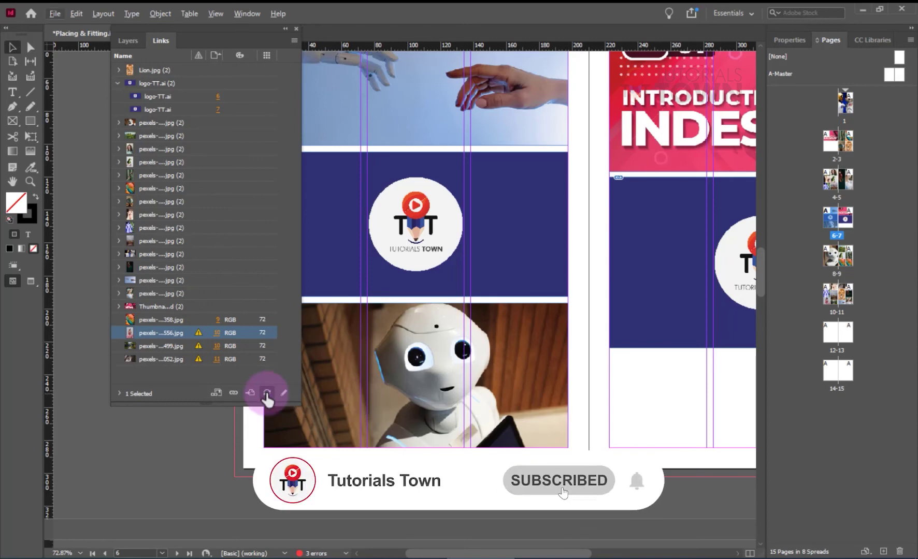
{"action": "left_click", "coordinate": [189, 334]}
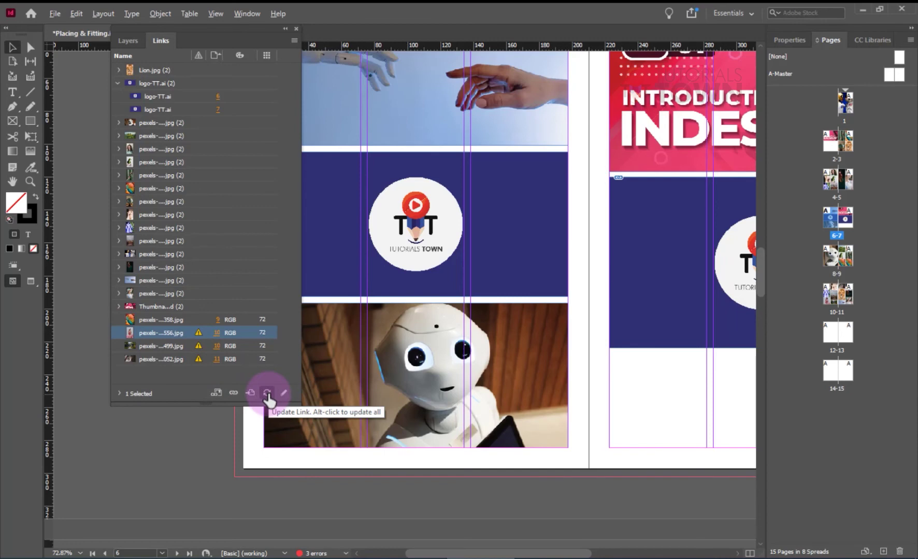
{"action": "left_click", "coordinate": [267, 393]}
{"action": "left_click", "coordinate": [198, 332]}
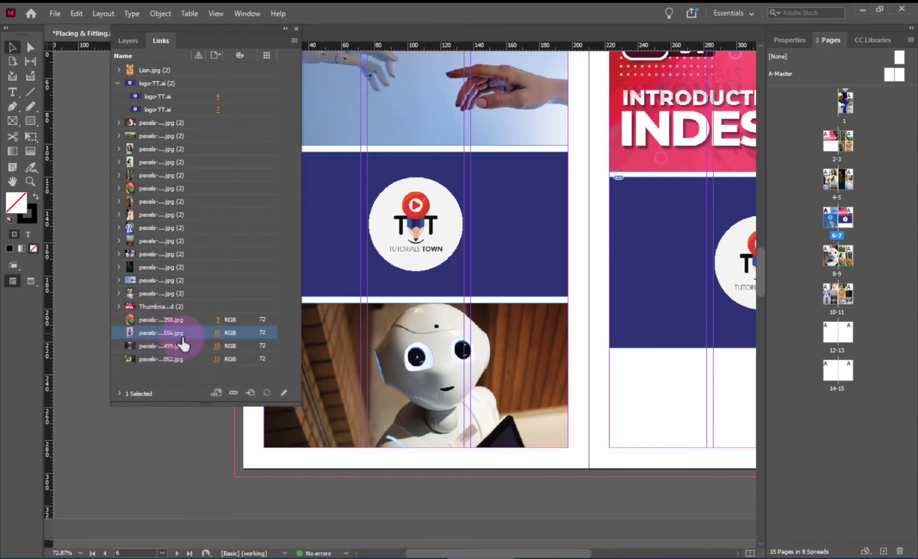
Step: Go to the updated balloon girl, arched bridge and hooded face images on pages 10 and 11 through their links to check them
{"action": "left_click", "coordinate": [217, 333]}
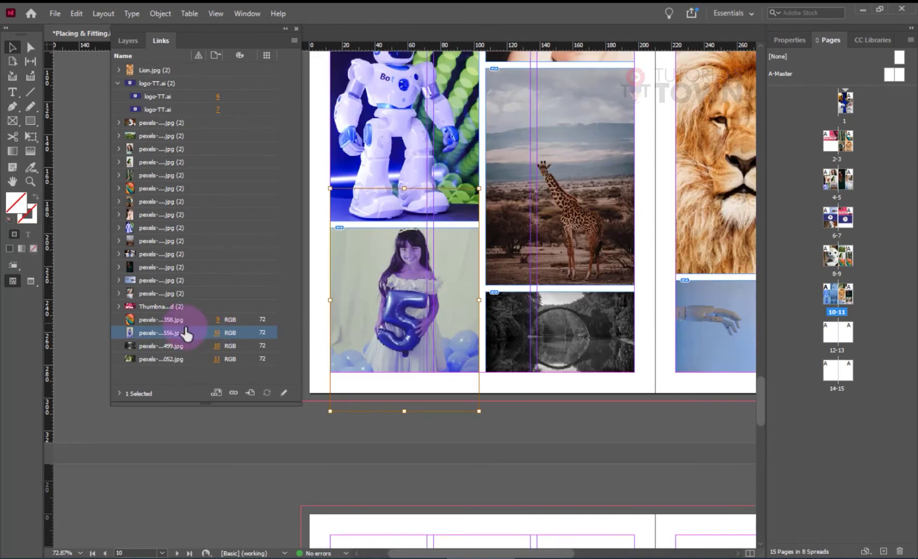
{"action": "left_click", "coordinate": [217, 346]}
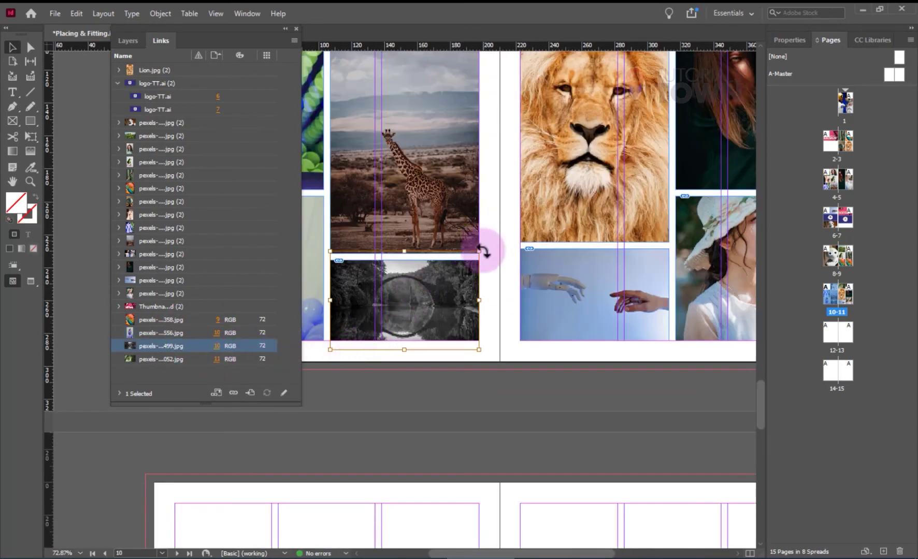
{"action": "left_click_drag", "start_coordinate": [399, 287], "coordinate": [472, 278]}
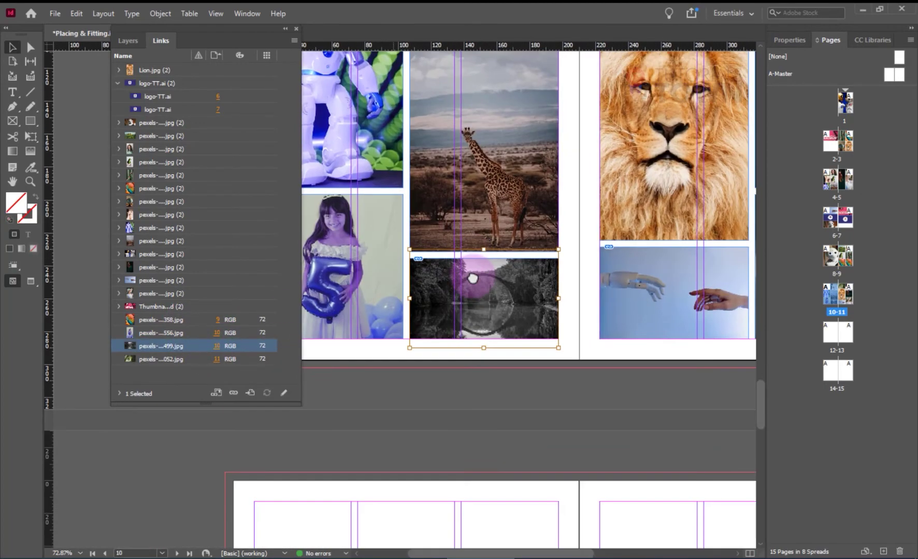
{"action": "left_click", "coordinate": [218, 360]}
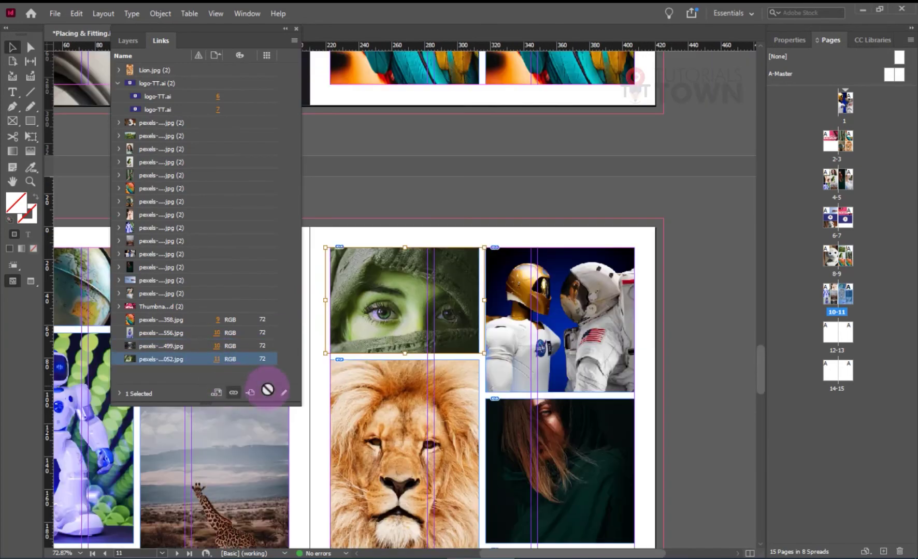
{"action": "left_click", "coordinate": [385, 313]}
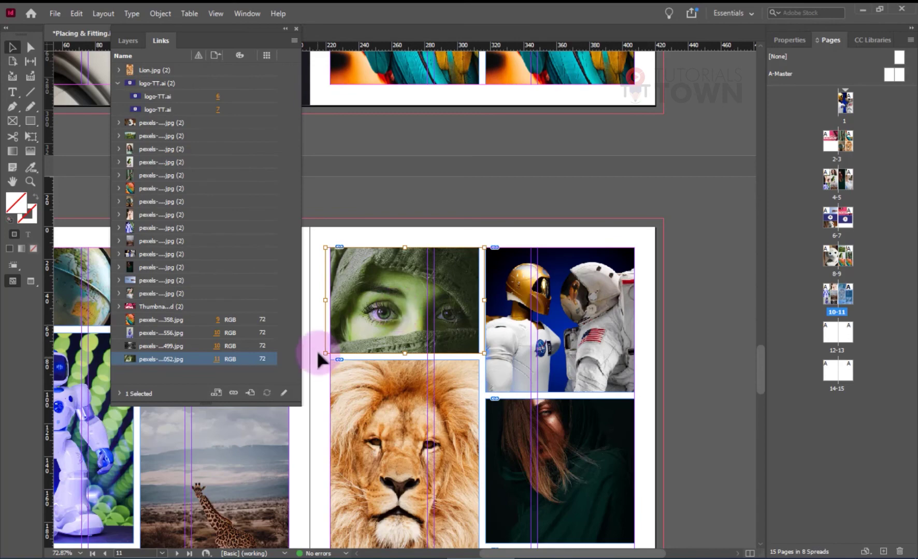
Step: Select the green hill landscape link on page 9 and choose to edit it with another application
{"action": "left_click_drag", "start_coordinate": [492, 185], "coordinate": [389, 522]}
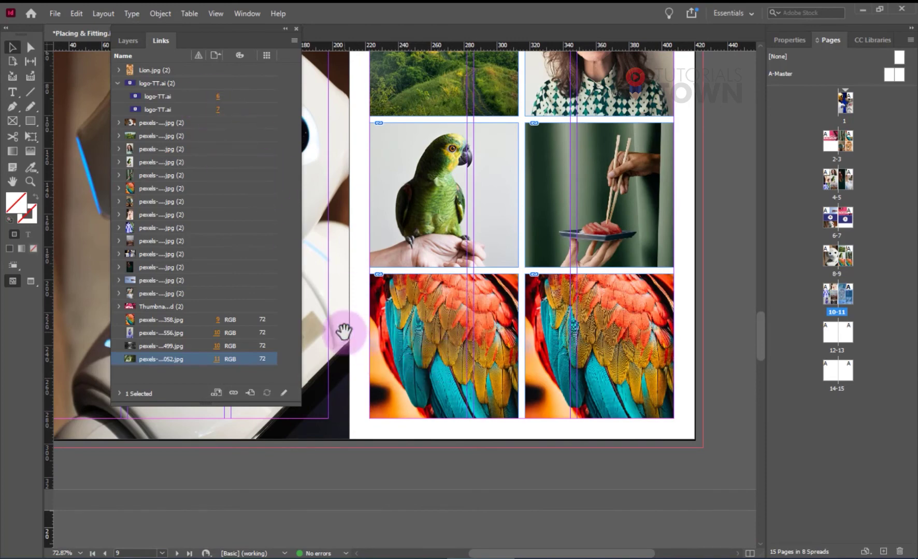
{"action": "scroll", "coordinate": [344, 332], "scroll_direction": "up", "scroll_amount": 3}
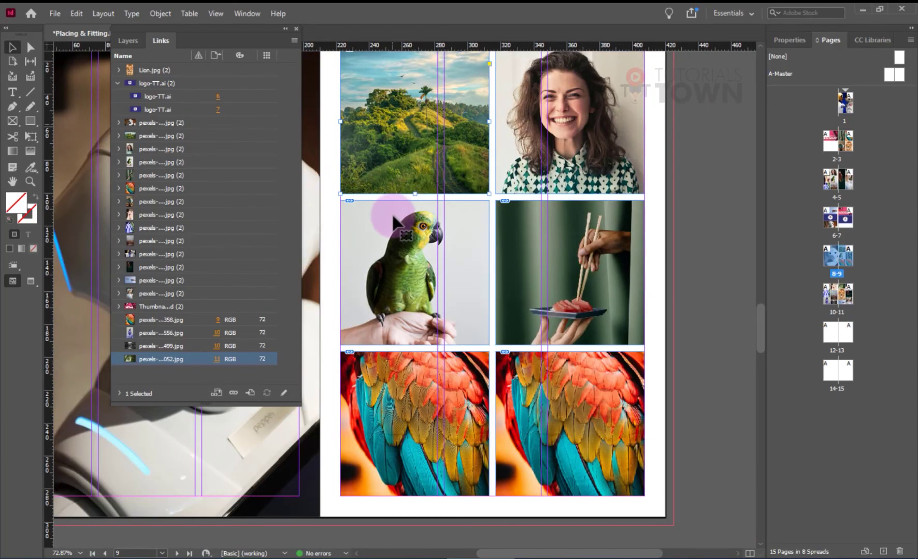
{"action": "scroll", "coordinate": [402, 173], "scroll_direction": "up", "scroll_amount": 2}
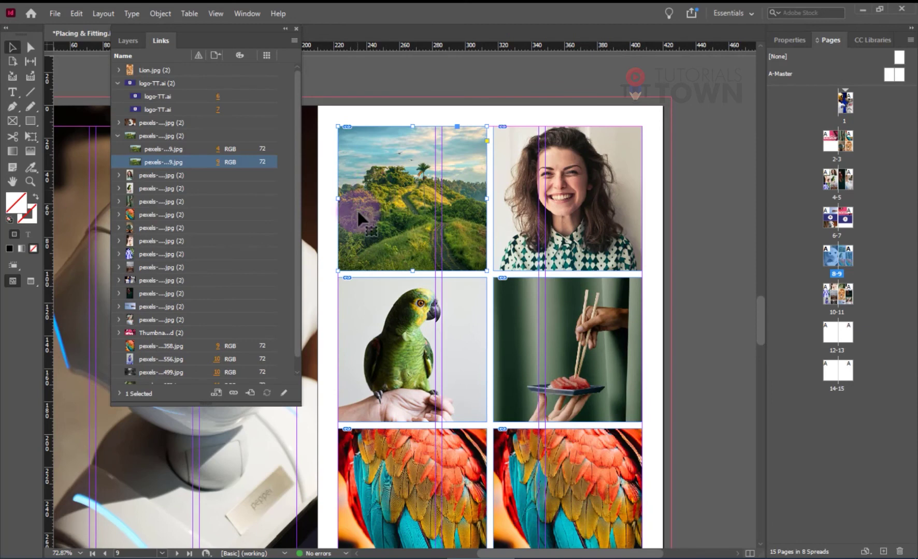
{"action": "right_click", "coordinate": [160, 162]}
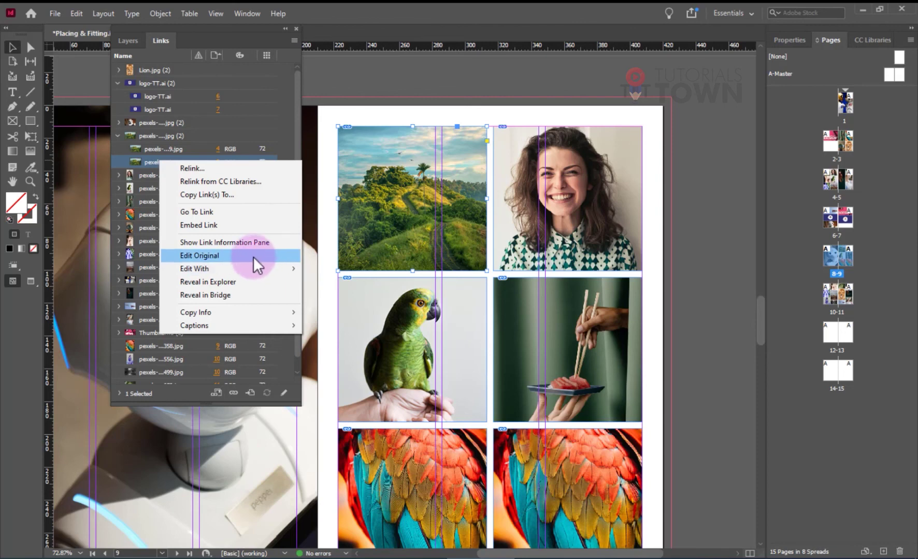
{"action": "mouse_move", "coordinate": [207, 266]}
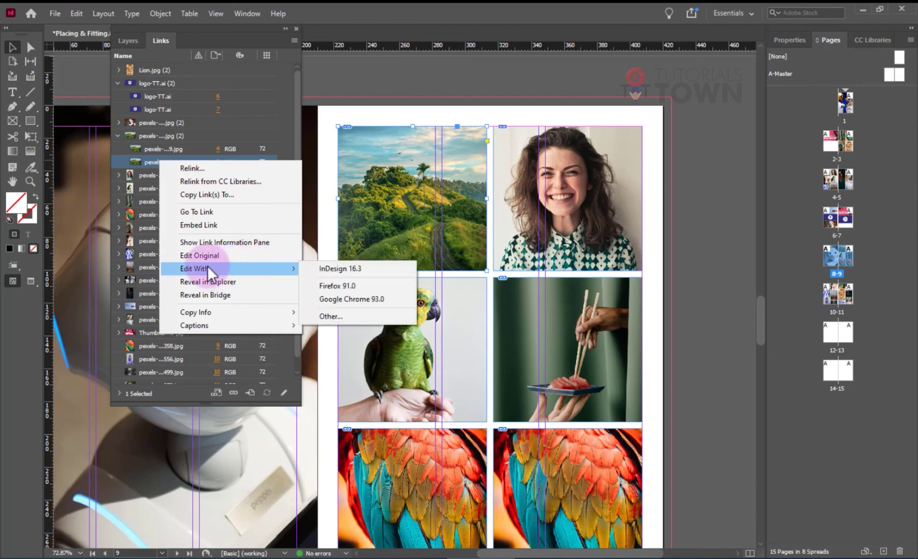
{"action": "left_click", "coordinate": [333, 315]}
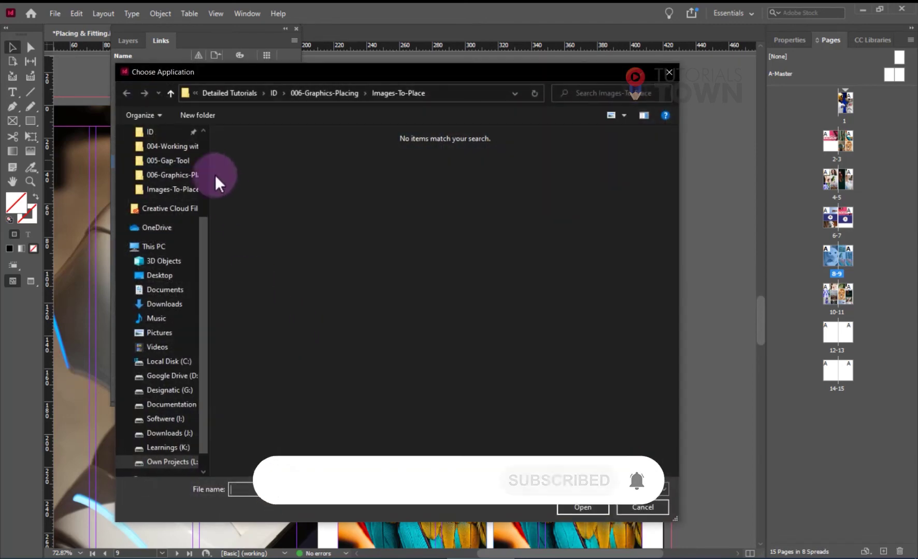
Step: Choose Photoshop from C: > Program Files > Adobe > Adobe Photoshop 2021 as the application for editing the landscape image
{"action": "left_click", "coordinate": [180, 365]}
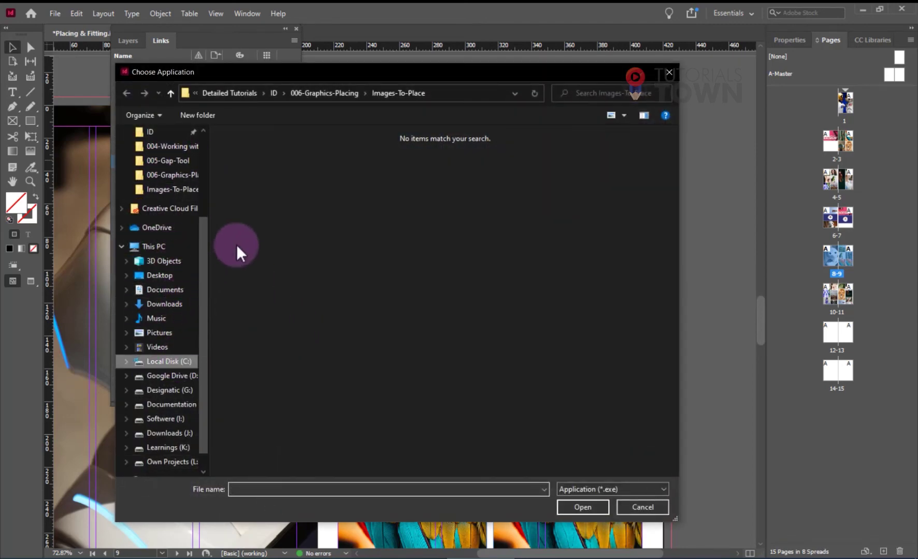
{"action": "double_click", "coordinate": [255, 200]}
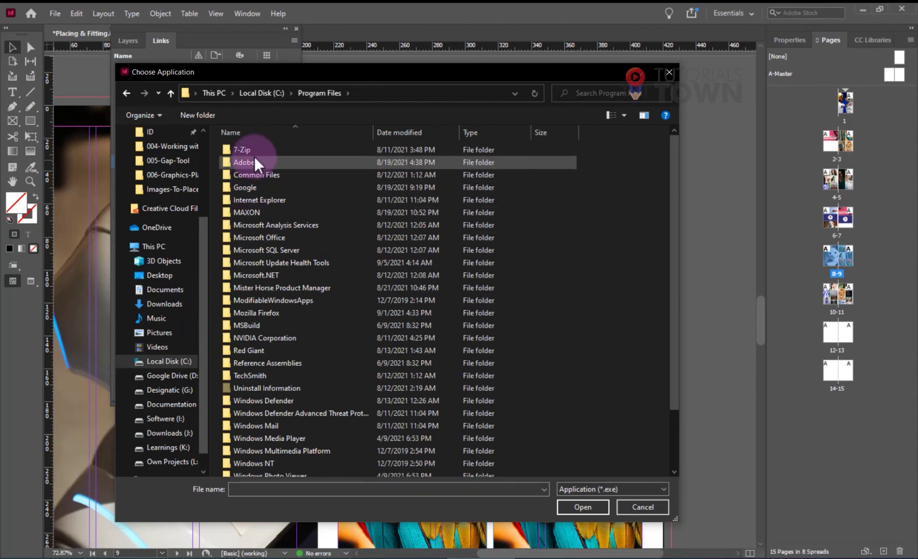
{"action": "left_click", "coordinate": [252, 162]}
{"action": "double_click", "coordinate": [252, 162]}
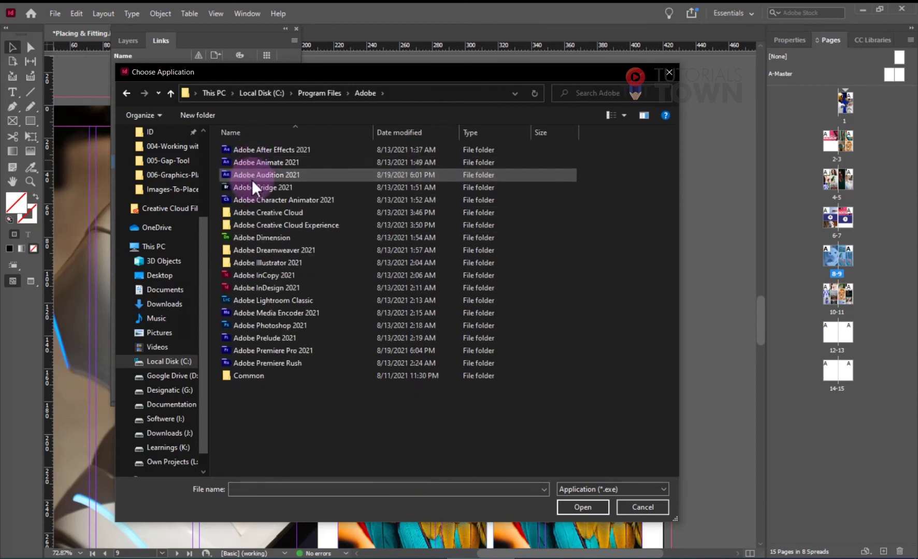
{"action": "double_click", "coordinate": [261, 327]}
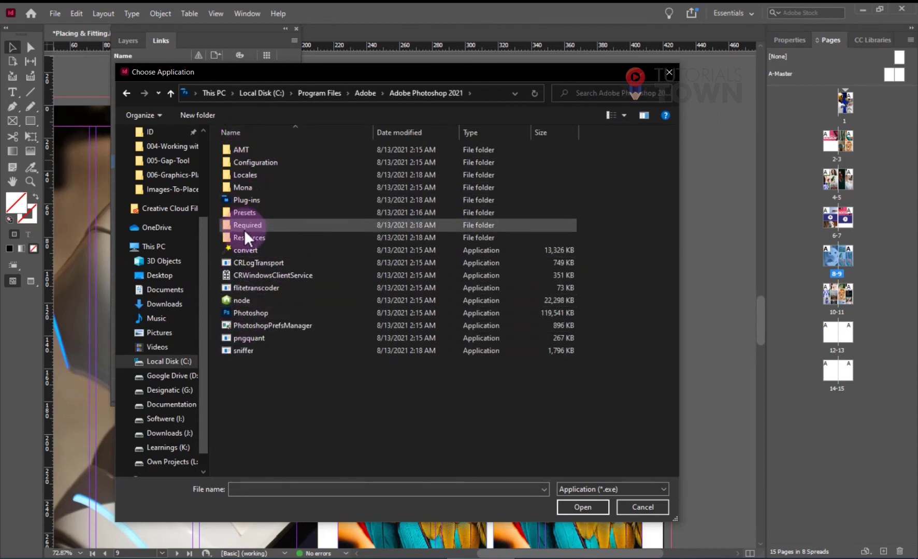
{"action": "left_click", "coordinate": [247, 313]}
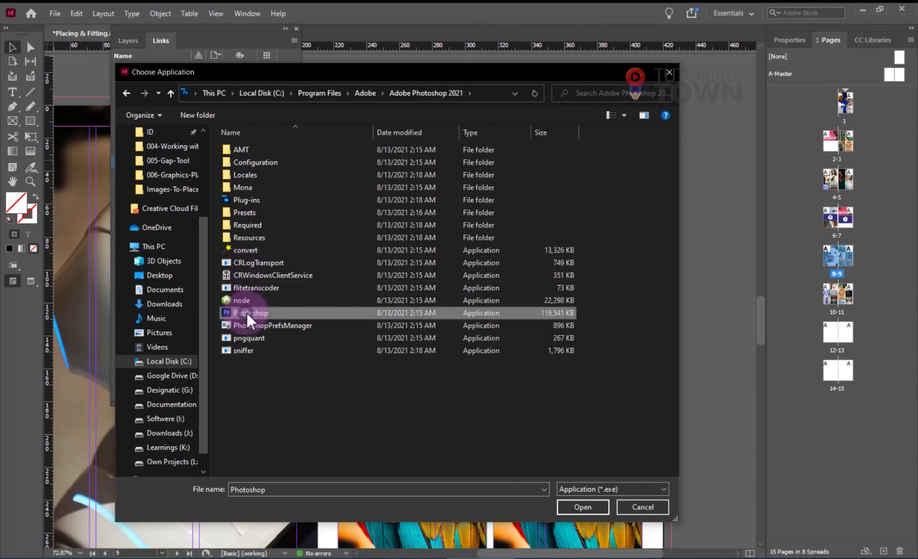
{"action": "left_click", "coordinate": [585, 505]}
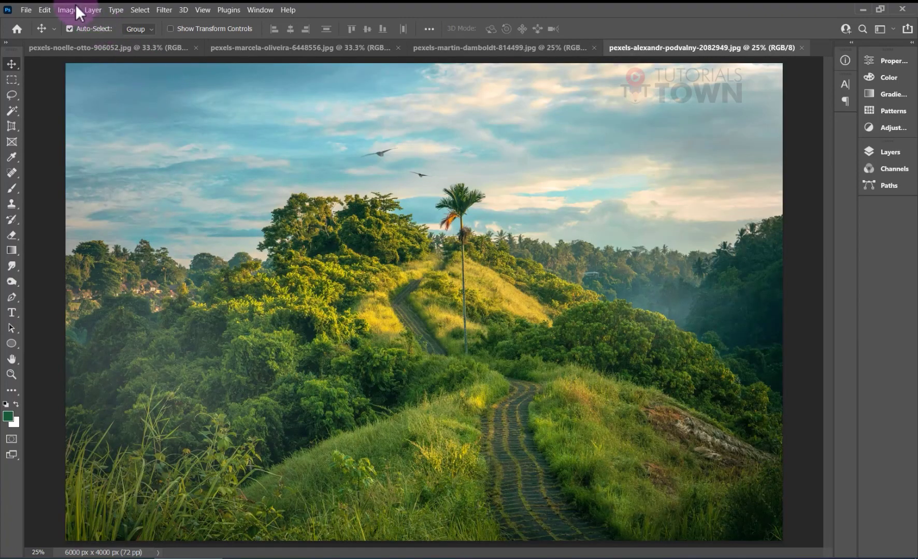
Step: Apply a Color Lookup adjustment to the landscape photo, trying the 3Strip.look and Candlelight.CUBE 3D LUTs and keeping FoggyNight.3DL
{"action": "left_click", "coordinate": [76, 9]}
{"action": "mouse_move", "coordinate": [78, 40]}
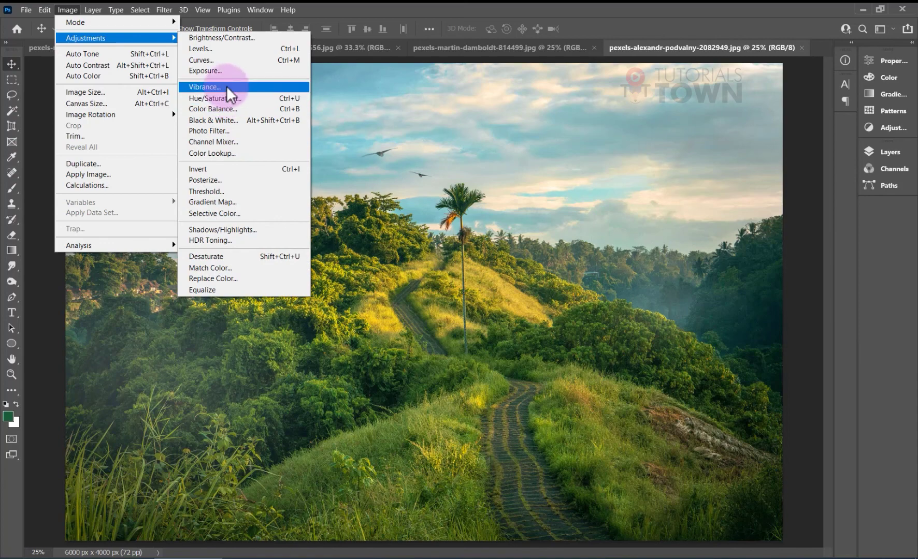
{"action": "left_click", "coordinate": [213, 154]}
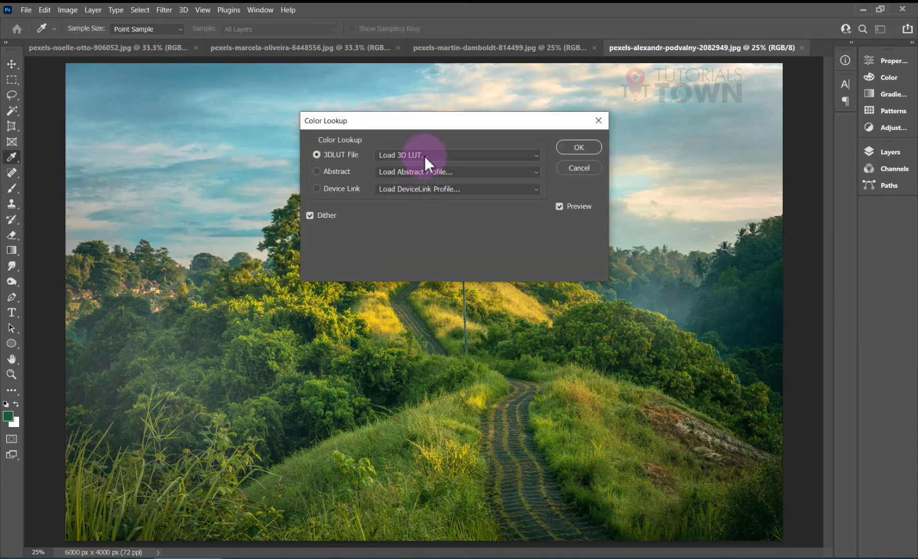
{"action": "left_click", "coordinate": [415, 155]}
{"action": "left_click", "coordinate": [418, 207]}
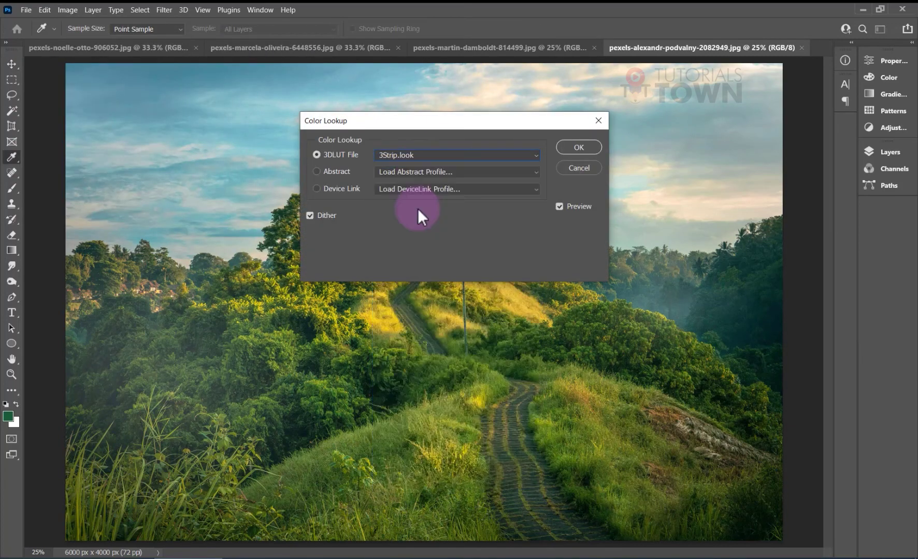
{"action": "left_click", "coordinate": [425, 157]}
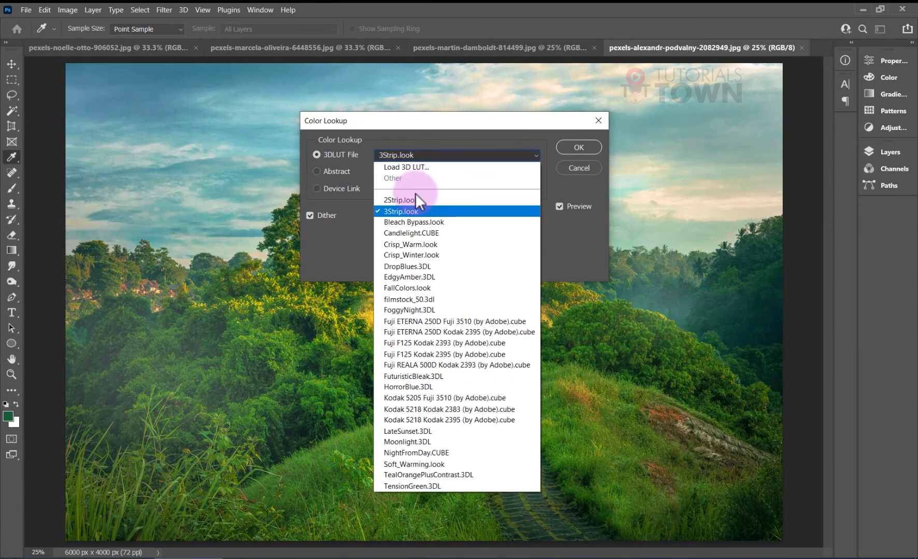
{"action": "left_click", "coordinate": [409, 234]}
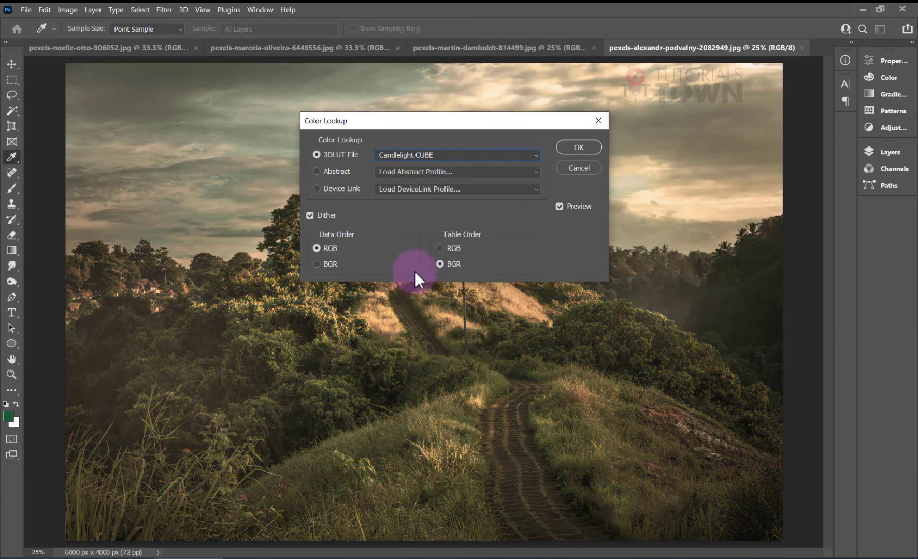
{"action": "left_click", "coordinate": [422, 155]}
{"action": "left_click", "coordinate": [425, 308]}
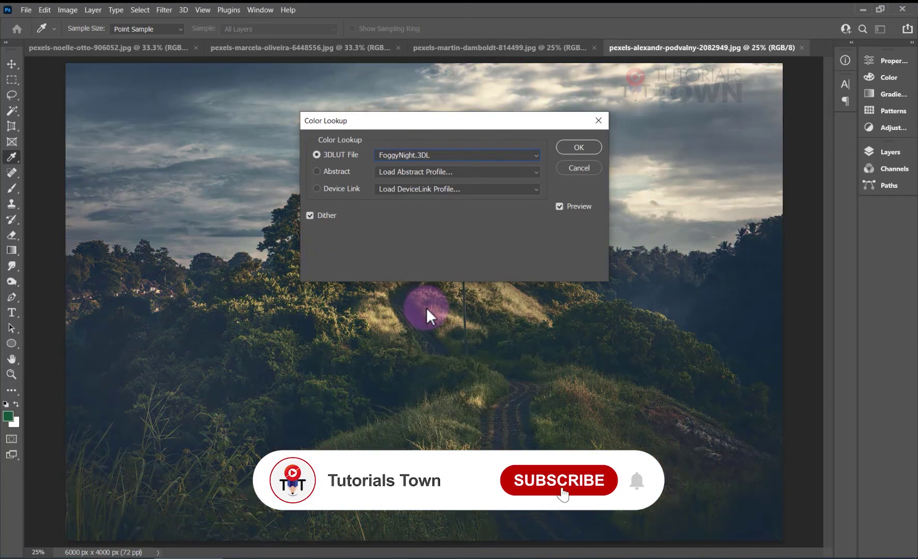
{"action": "left_click", "coordinate": [567, 148]}
{"action": "key", "text": "v"}
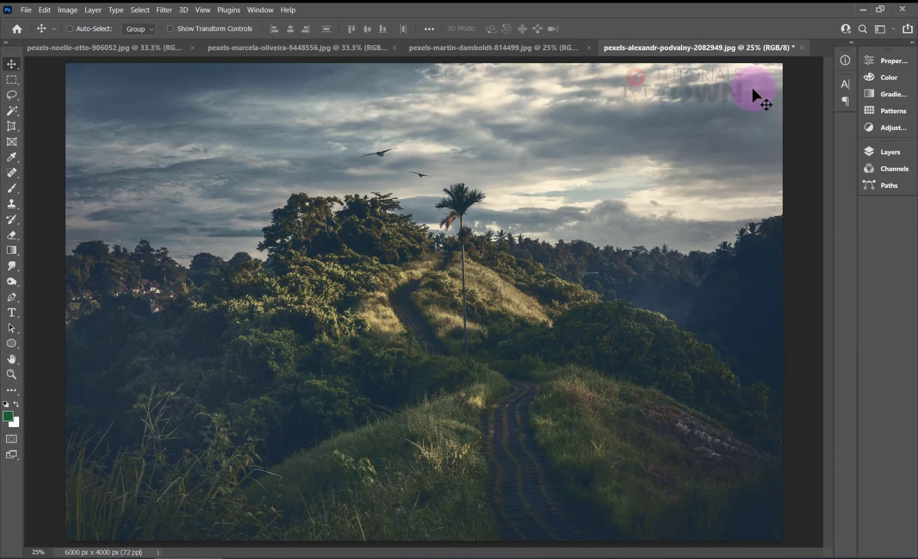
Step: Save the landscape photo as a quality 12 progressive JPEG and switch to InDesign to check the image on page 9
{"action": "key", "text": "ctrl+s"}
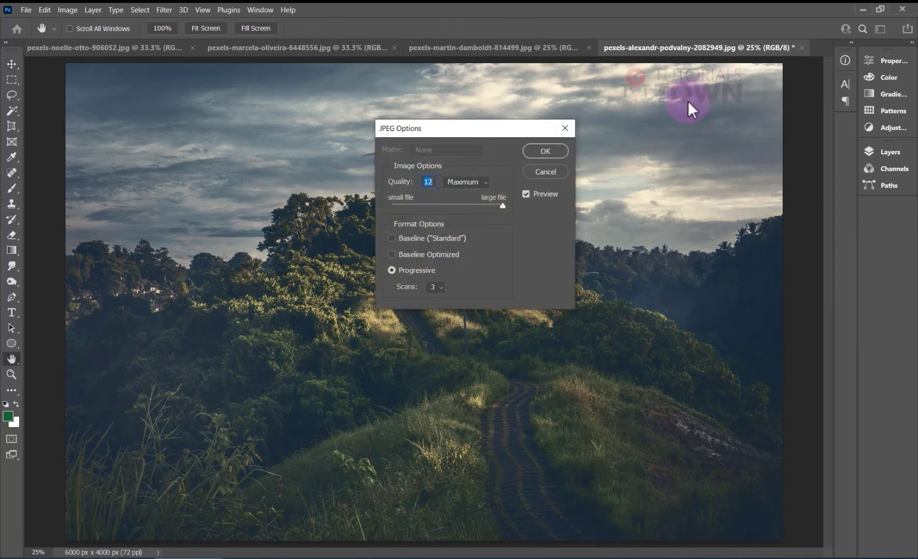
{"action": "left_click", "coordinate": [553, 152]}
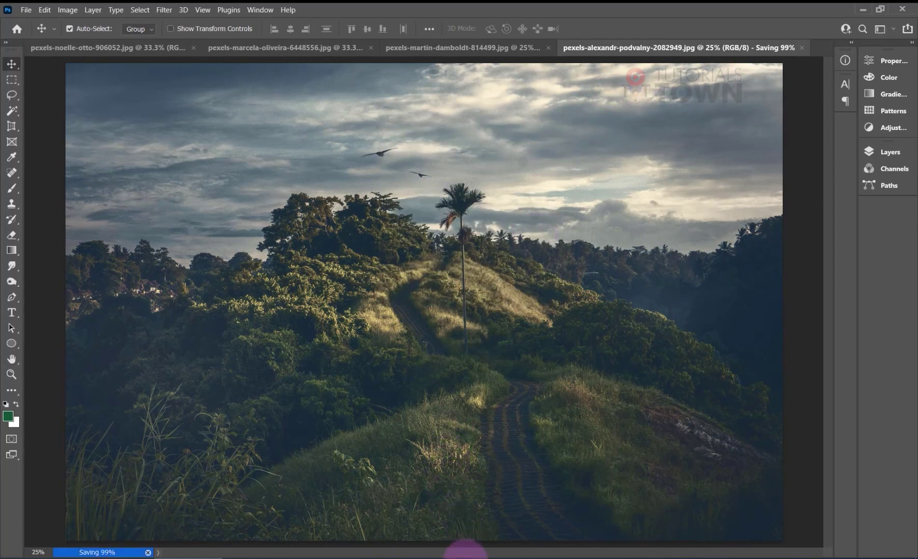
{"action": "mouse_move", "coordinate": [465, 555]}
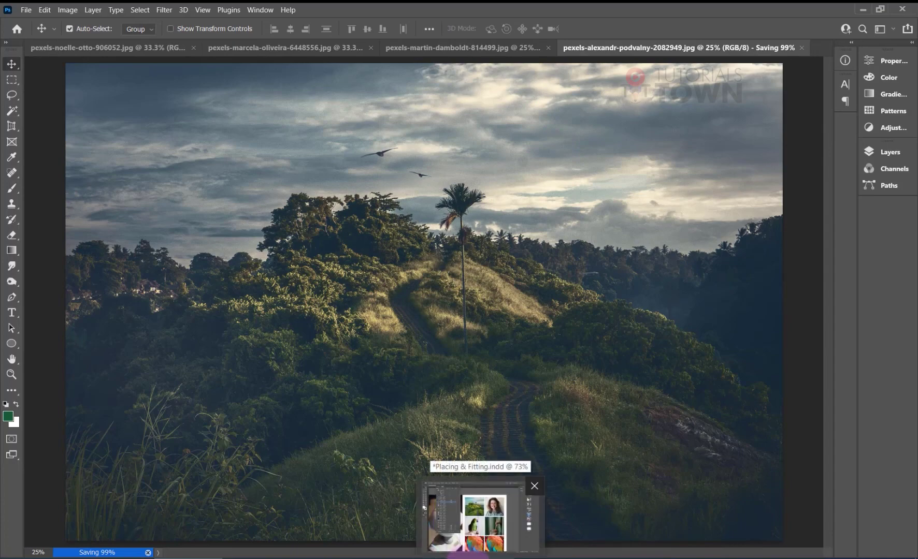
{"action": "left_click", "coordinate": [458, 555]}
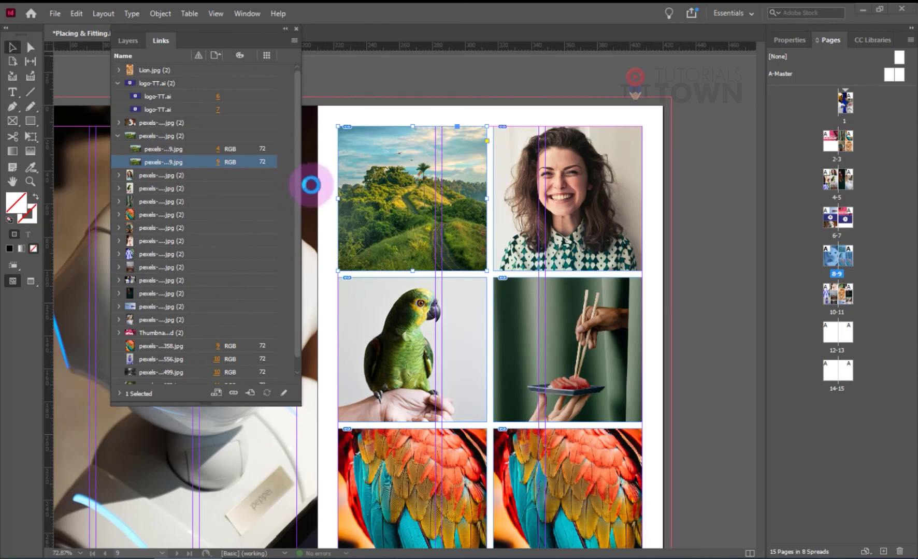
{"action": "key", "text": "ctrl+z"}
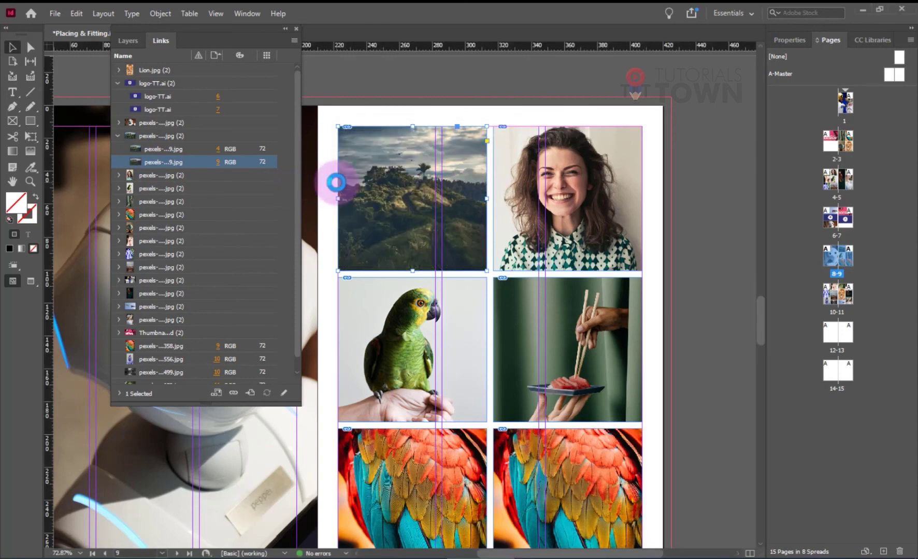